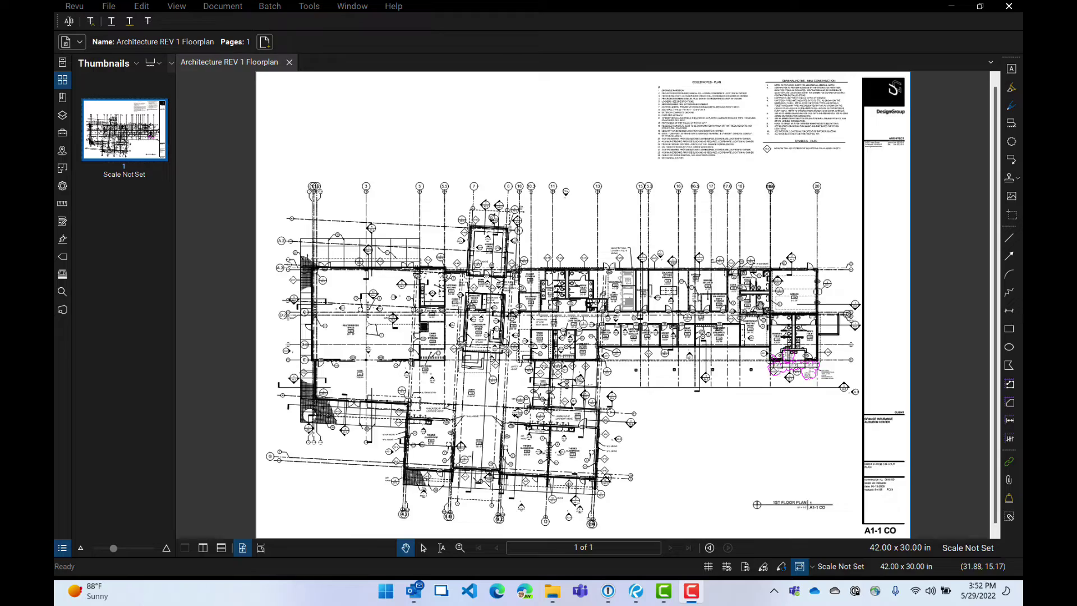
Add a Cloud+ markup around Men's Toilet 132 on the floor plan, with the callout text "See SK 42" in the garage area.
scroll(751, 307, "up", 2)
scroll(752, 306, "up", 10)
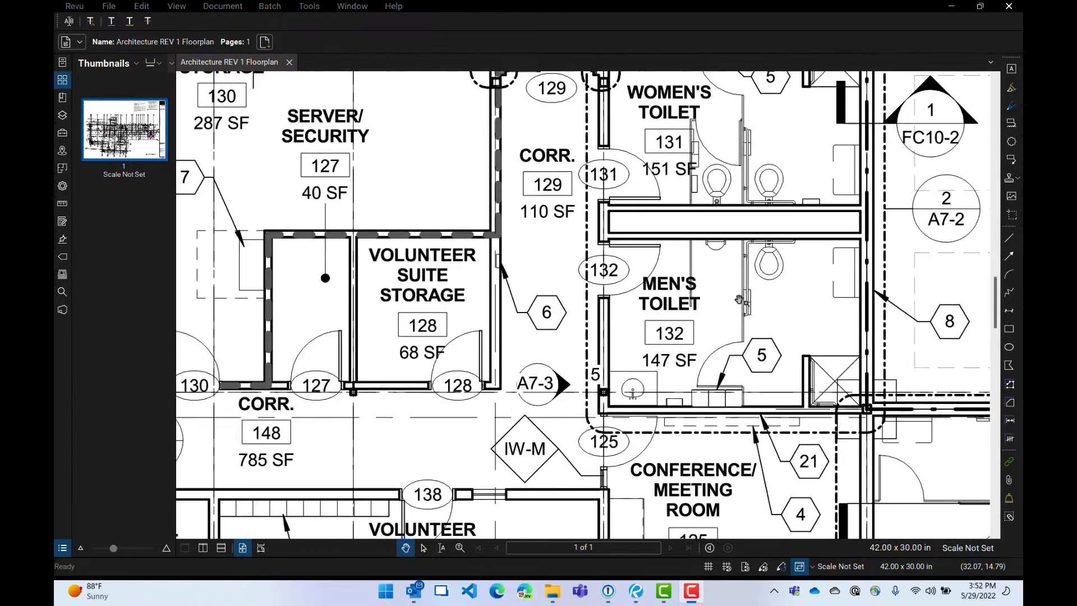
left_click_drag(769, 305, 640, 318)
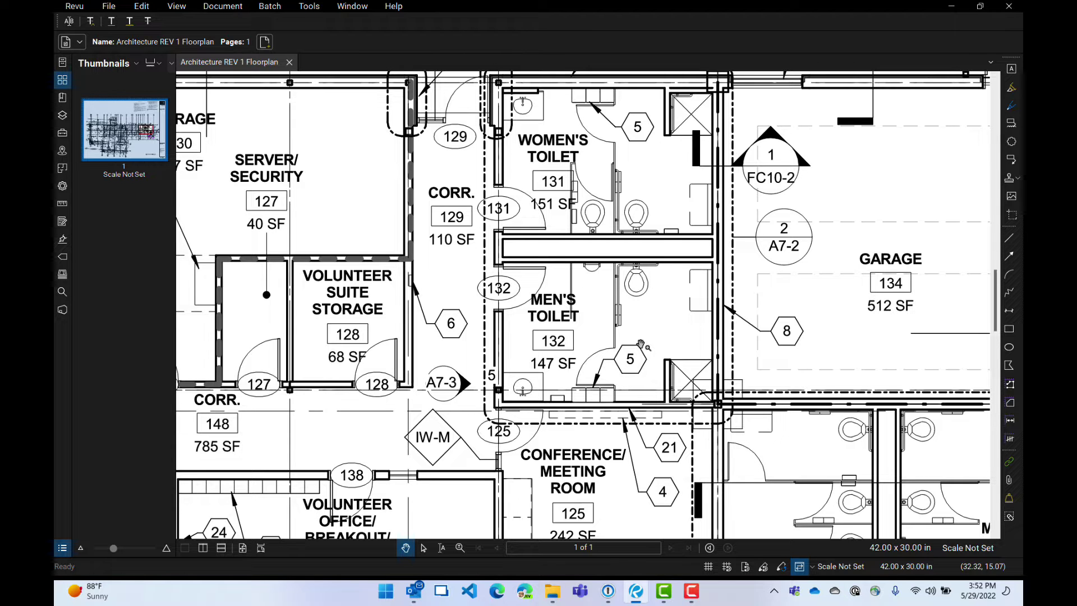
scroll(641, 345, "down", 5)
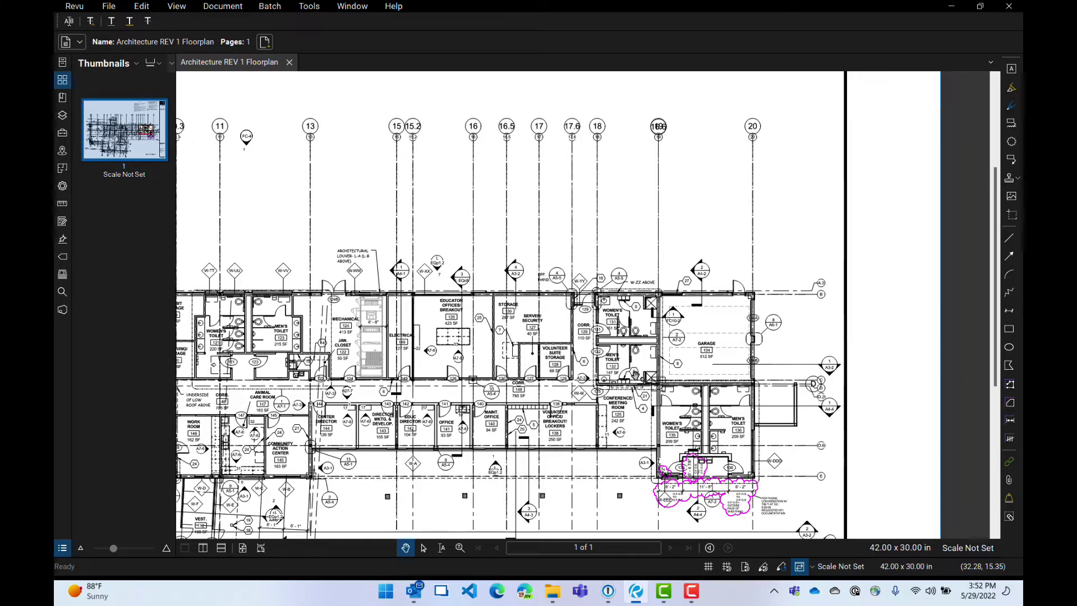
scroll(627, 312, "up", 5)
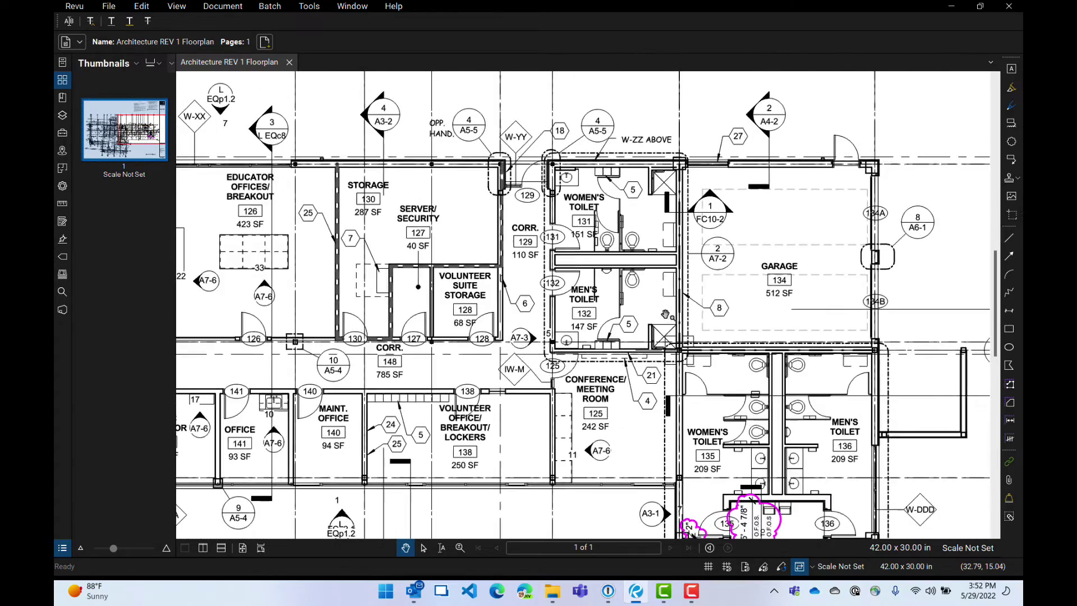
scroll(628, 312, "right", 2)
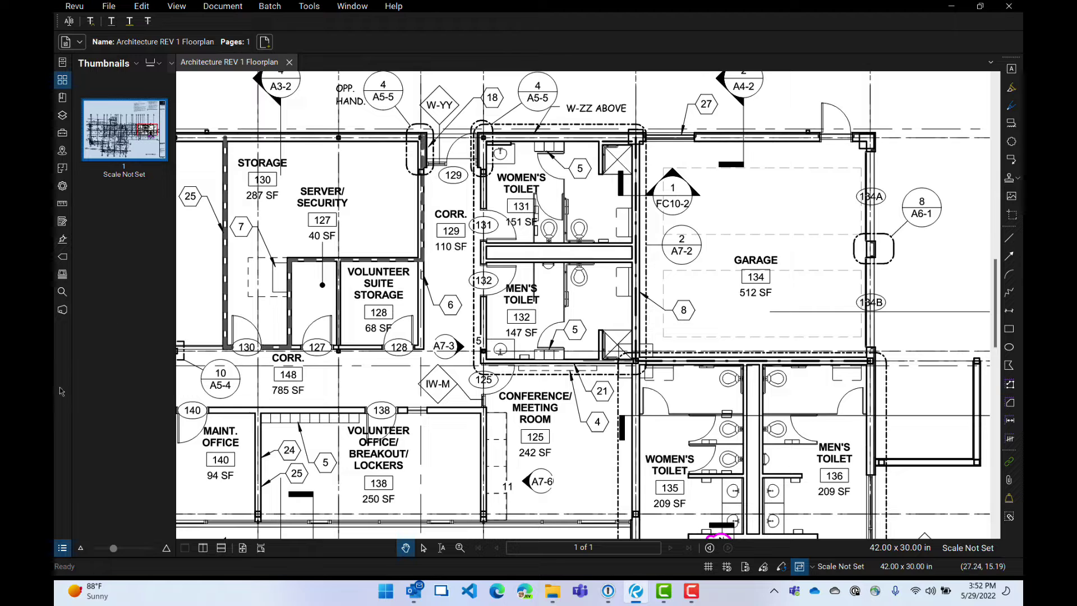
left_click(1012, 129)
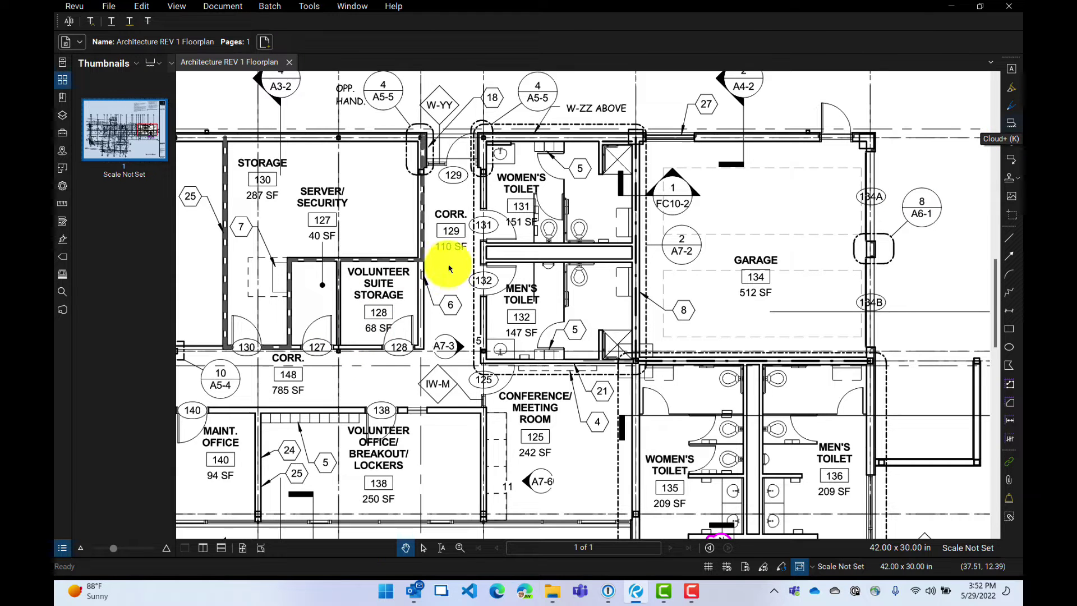
left_click_drag(466, 253, 659, 390)
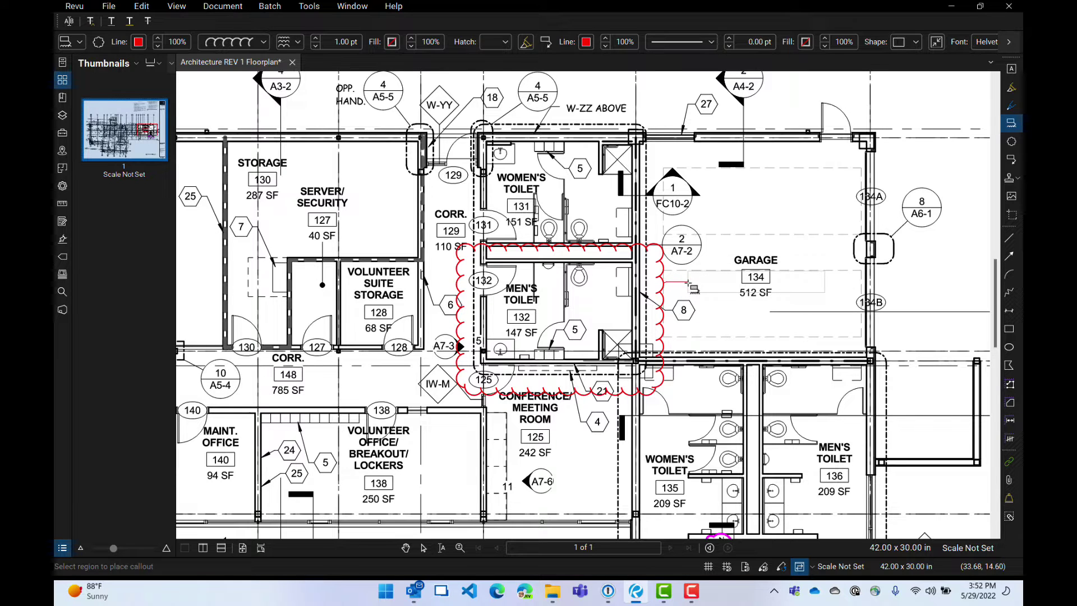
left_click(710, 214)
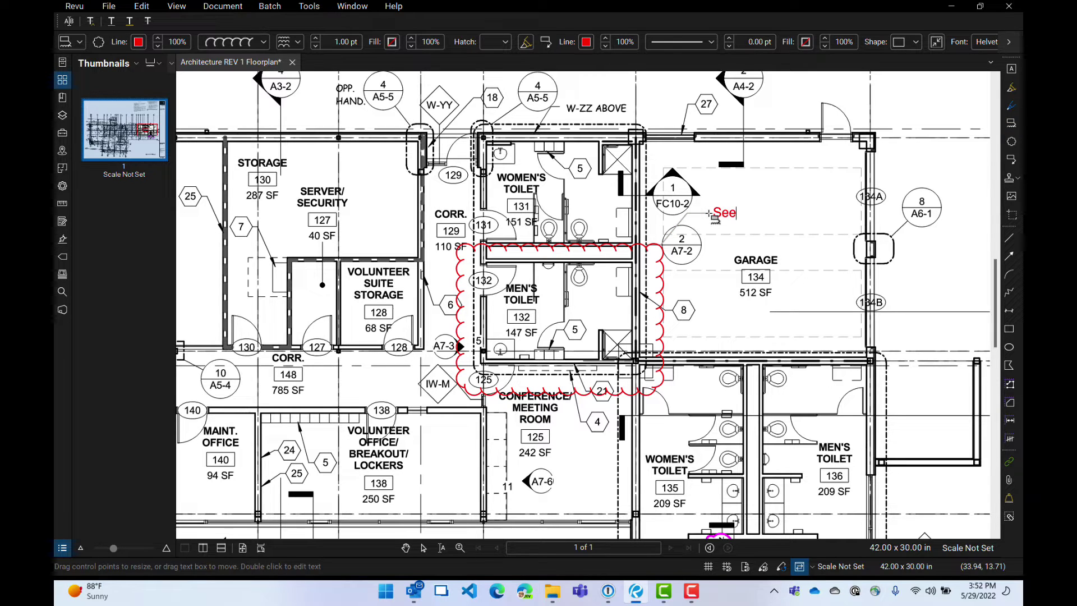
type("See SK 42")
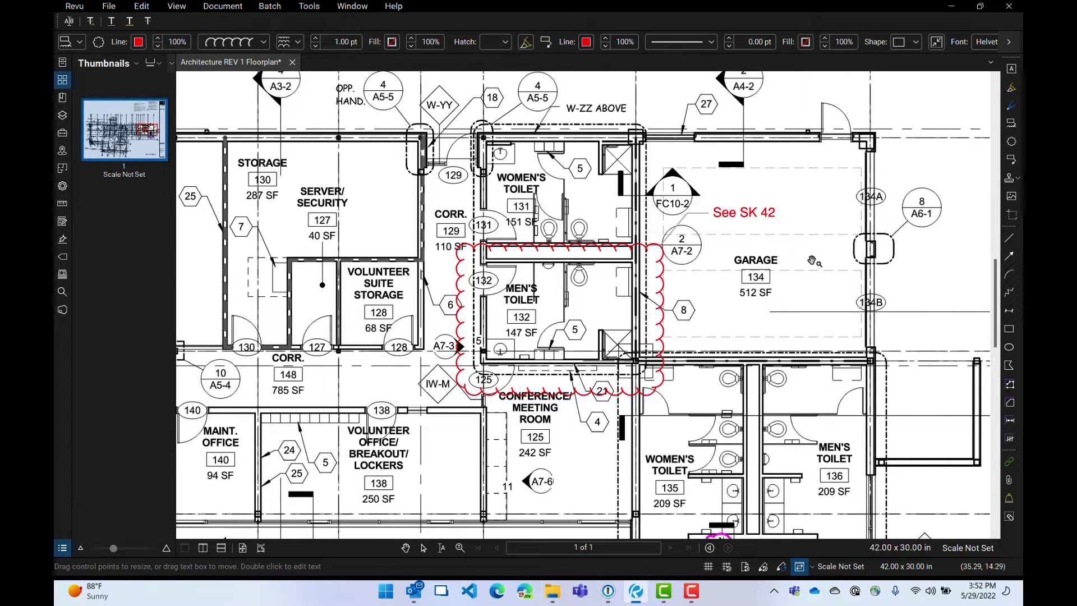
Give the "See SK 42" callout a Rectangle shape with a 1.00 line width, and narrow its box to fit the text.
key("ctrl+a")
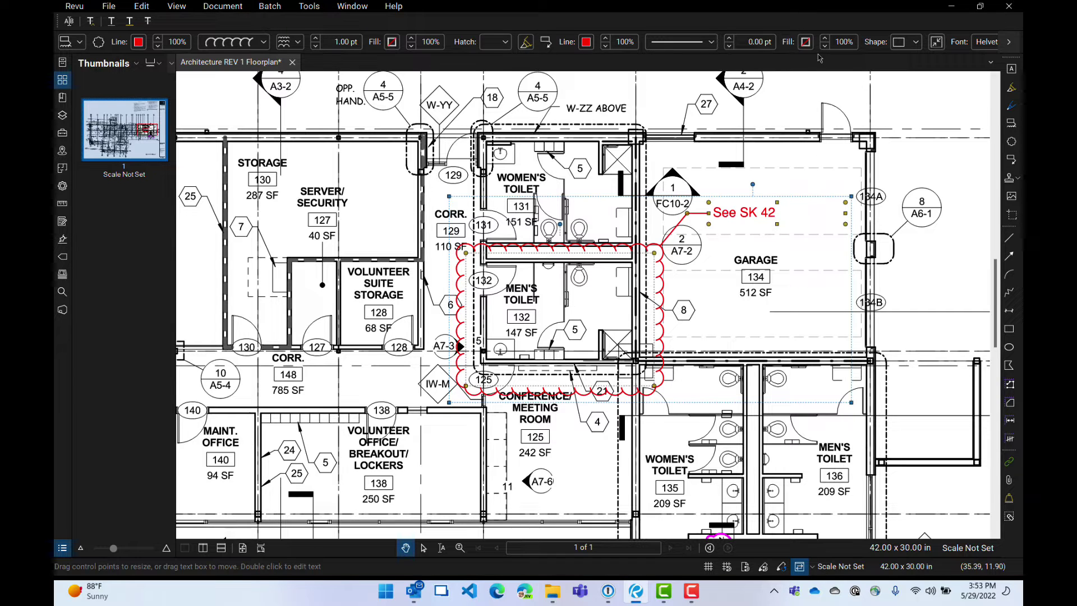
left_click(1009, 42)
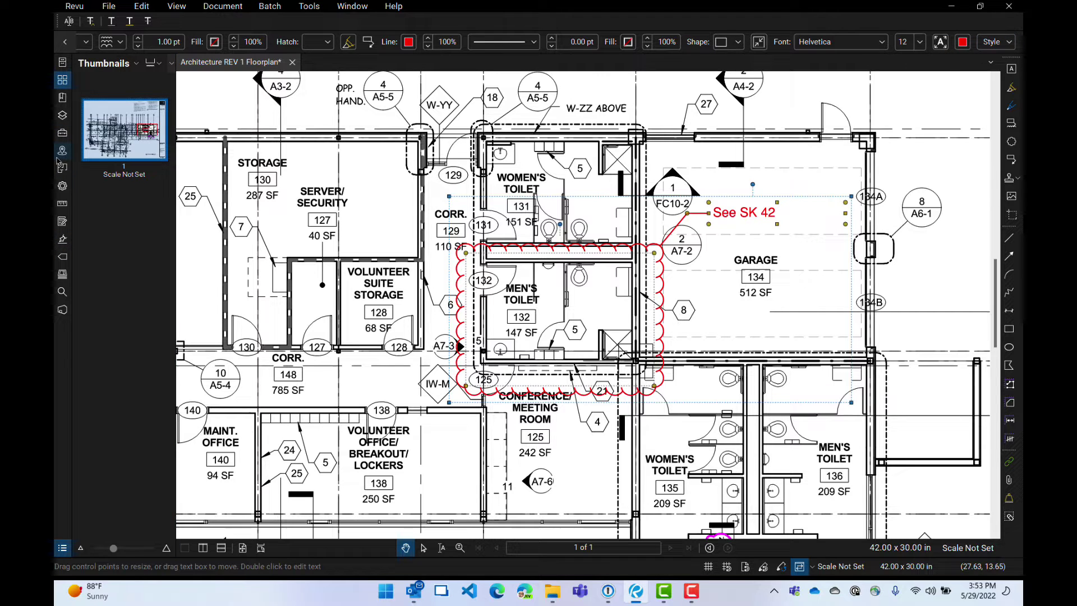
left_click(63, 186)
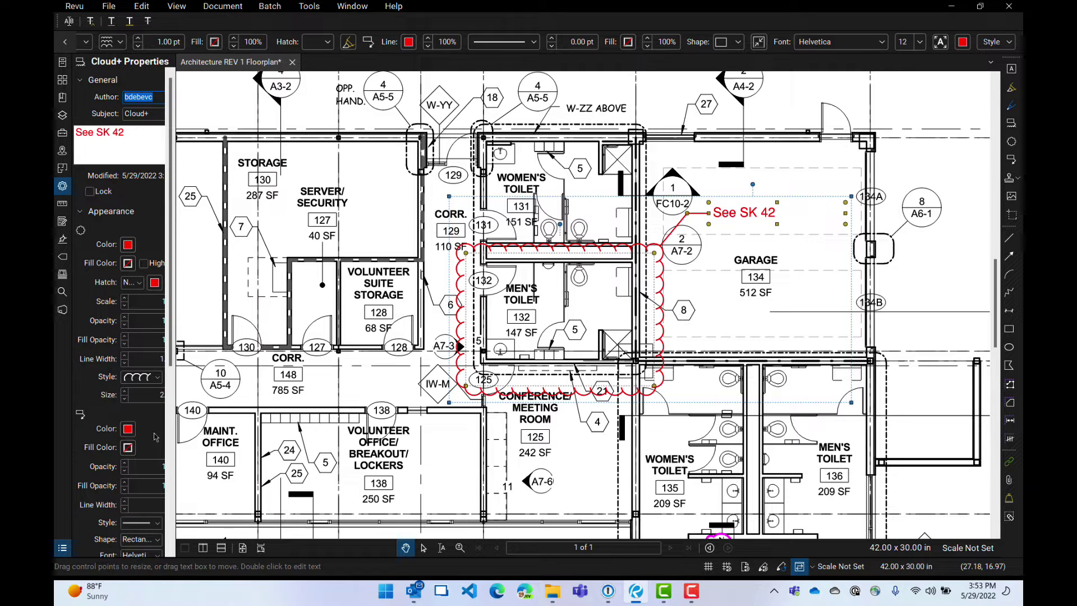
scroll(153, 436, "down", 3)
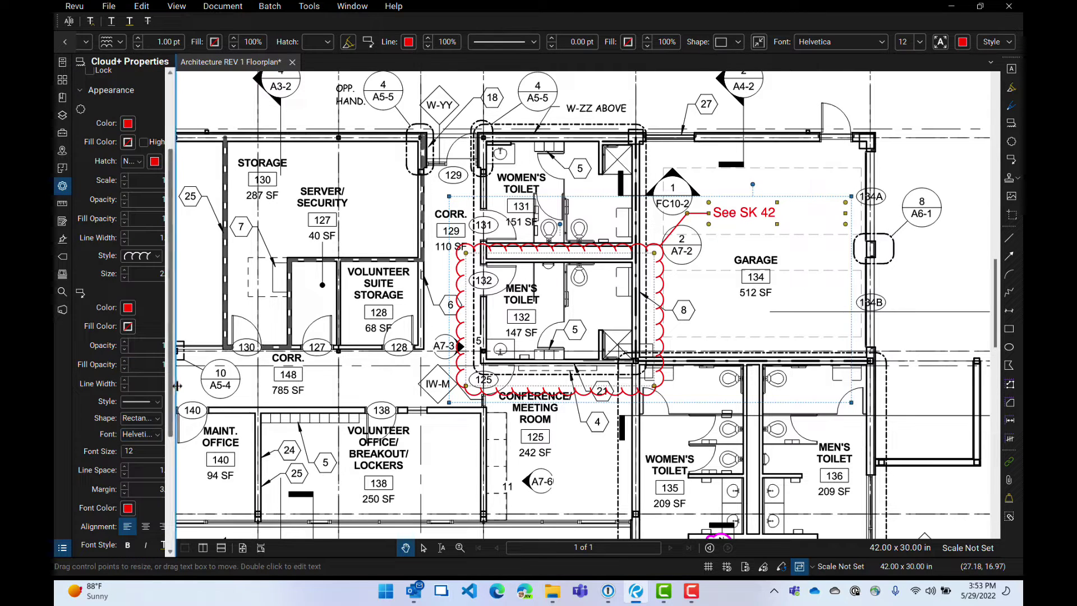
left_click_drag(193, 388, 289, 388)
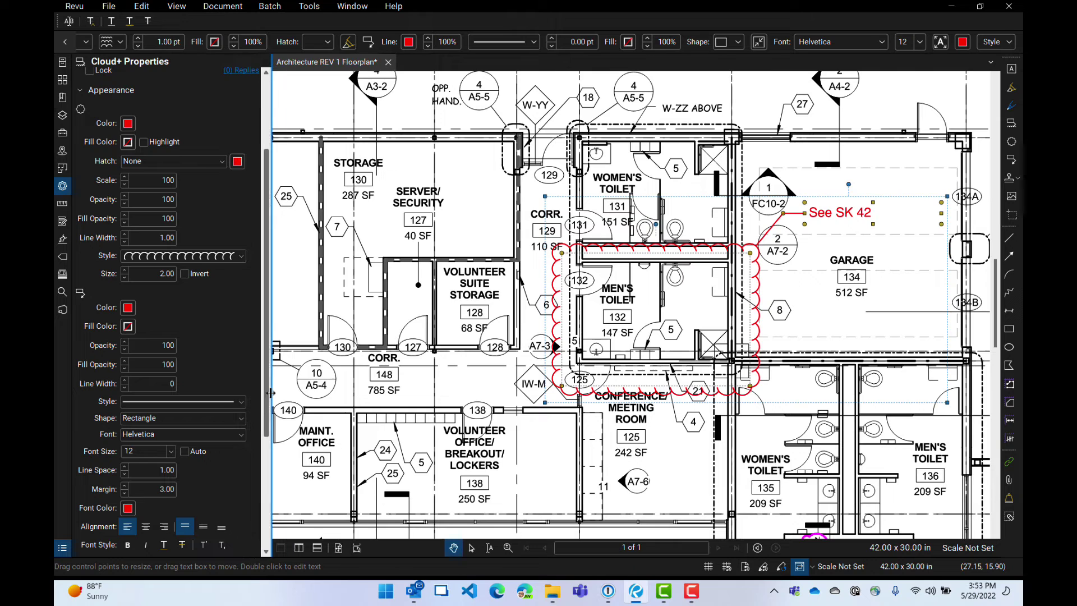
left_click(152, 420)
left_click(154, 441)
left_click(157, 421)
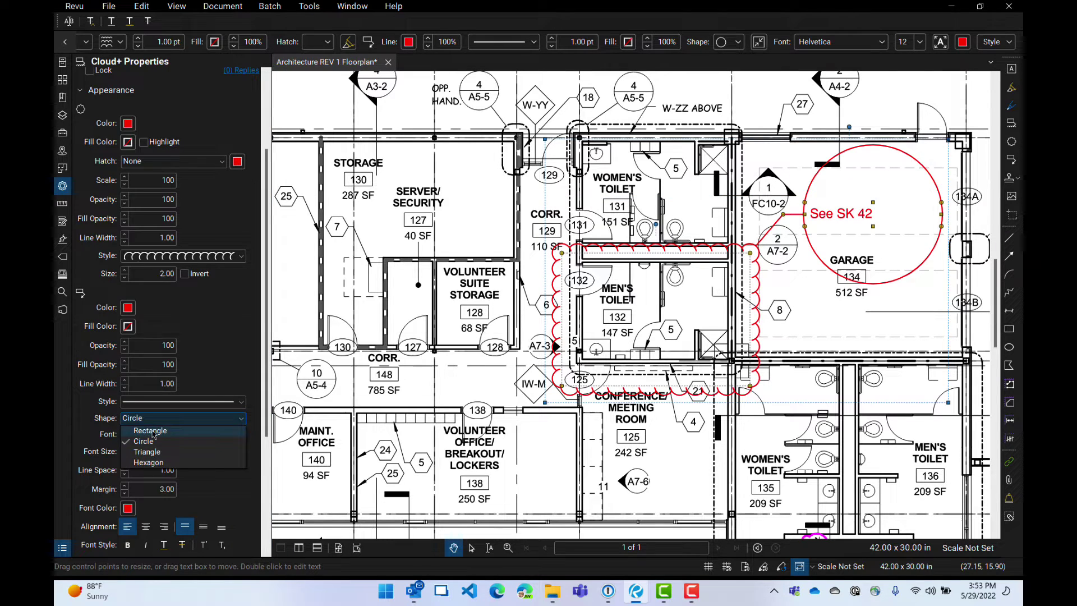
left_click(150, 430)
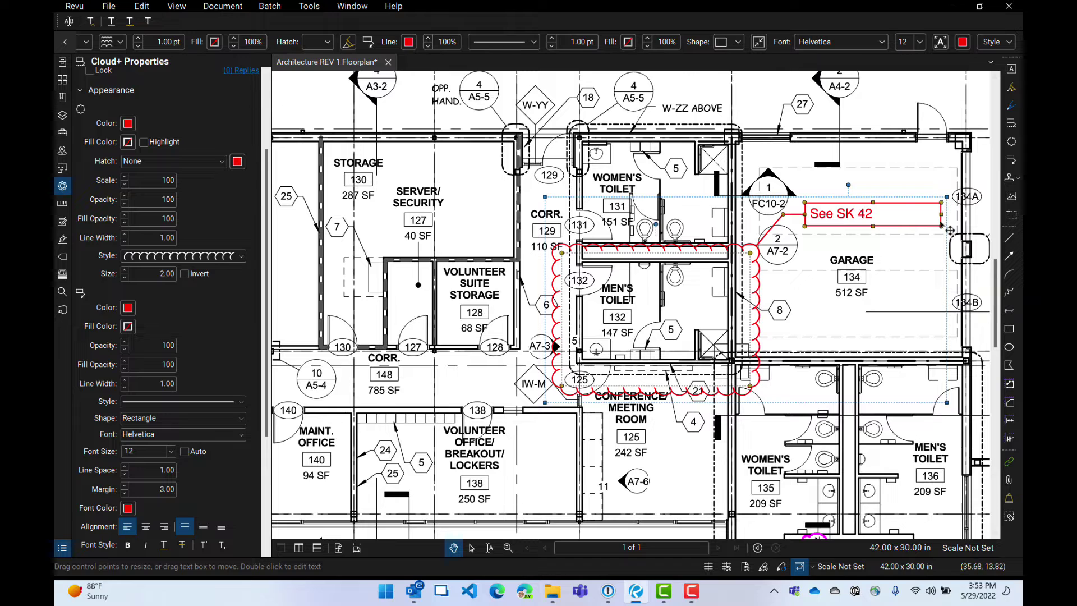
left_click_drag(941, 213, 881, 214)
left_click(906, 256)
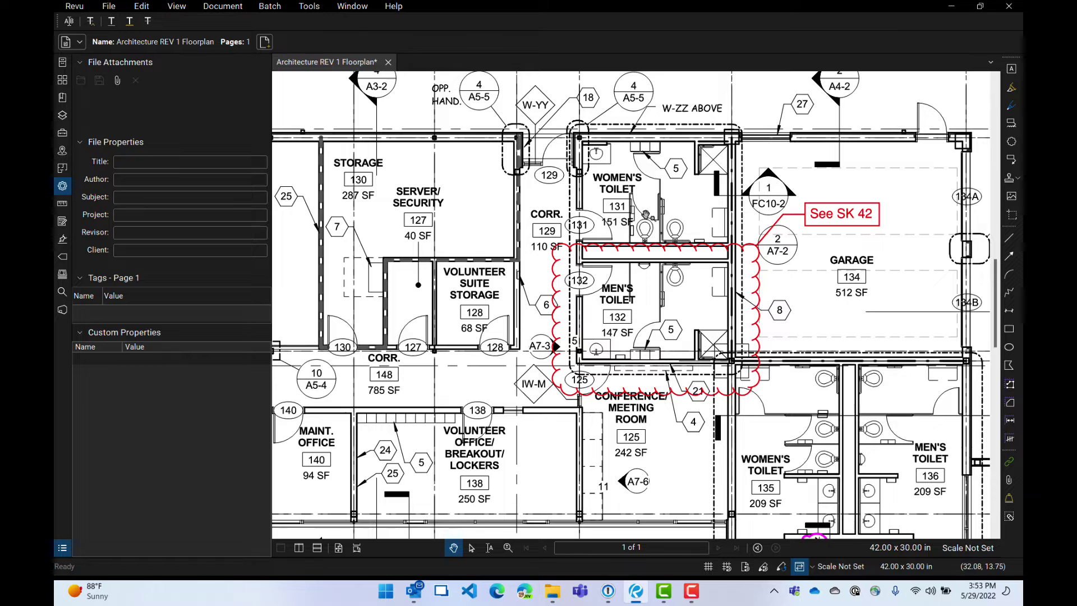
Take a snapshot of the clouded area around Men's Toilet 132.
left_click(1013, 215)
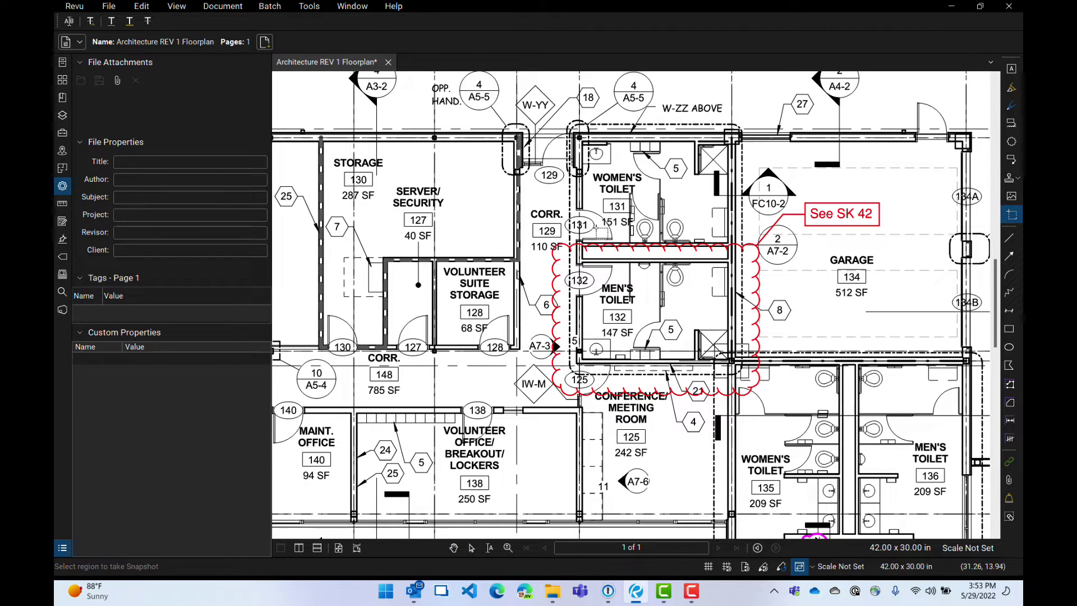
left_click_drag(550, 236, 770, 404)
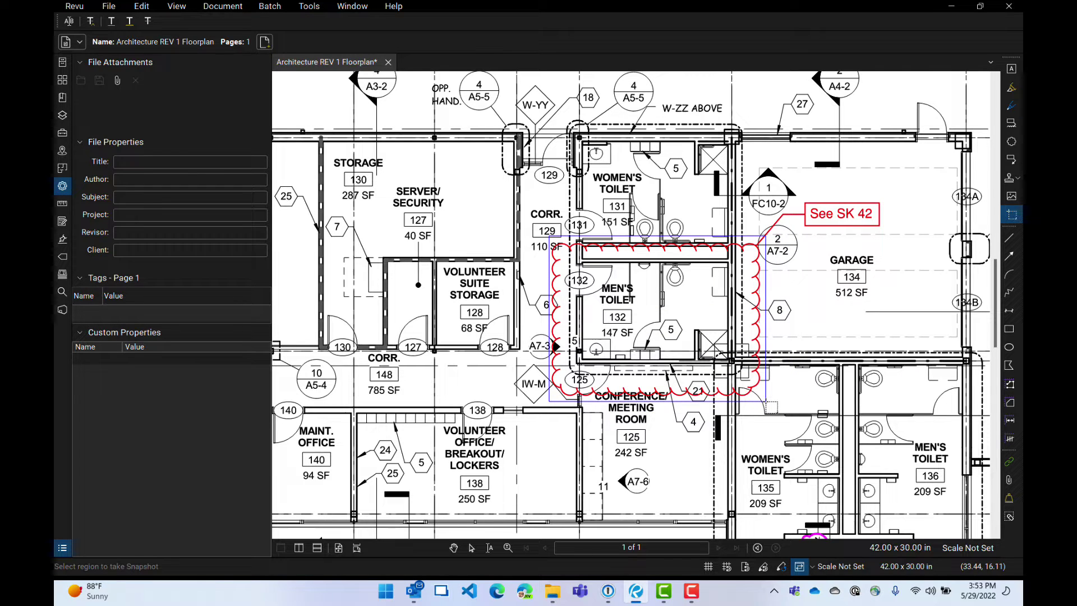
left_click_drag(771, 408, 771, 407)
Insert one blank page after page 1, using the Letter template in Portrait orientation with the Blank style.
left_click(63, 81)
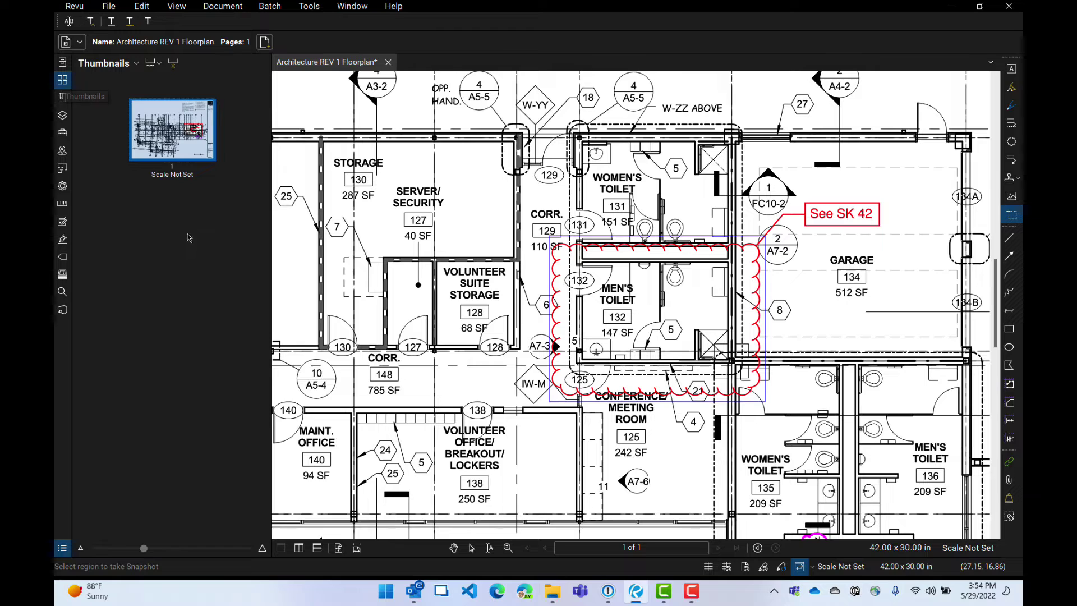
right_click(171, 332)
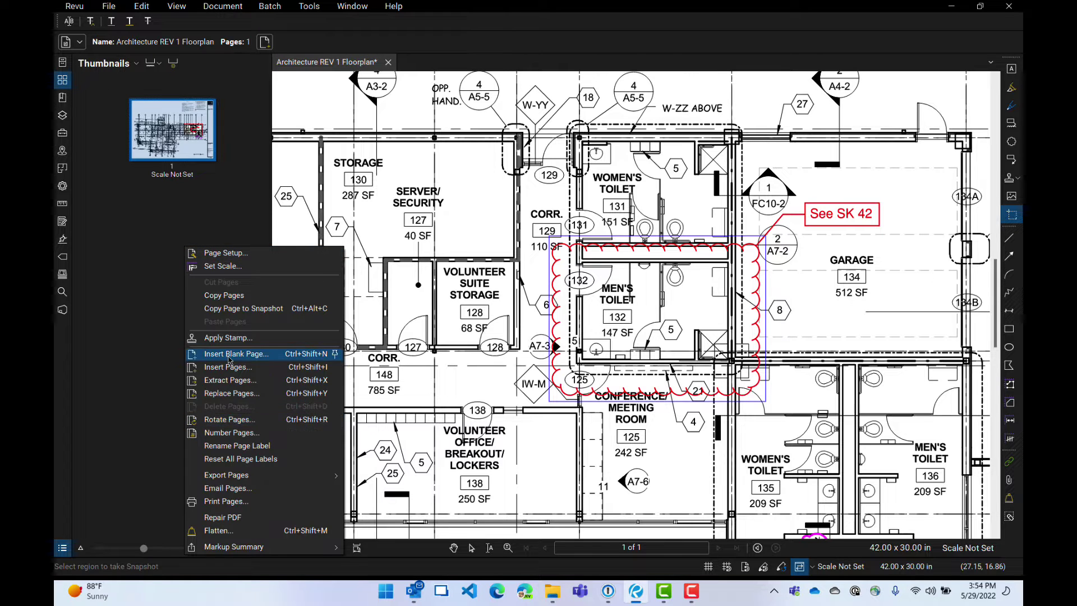
left_click(245, 366)
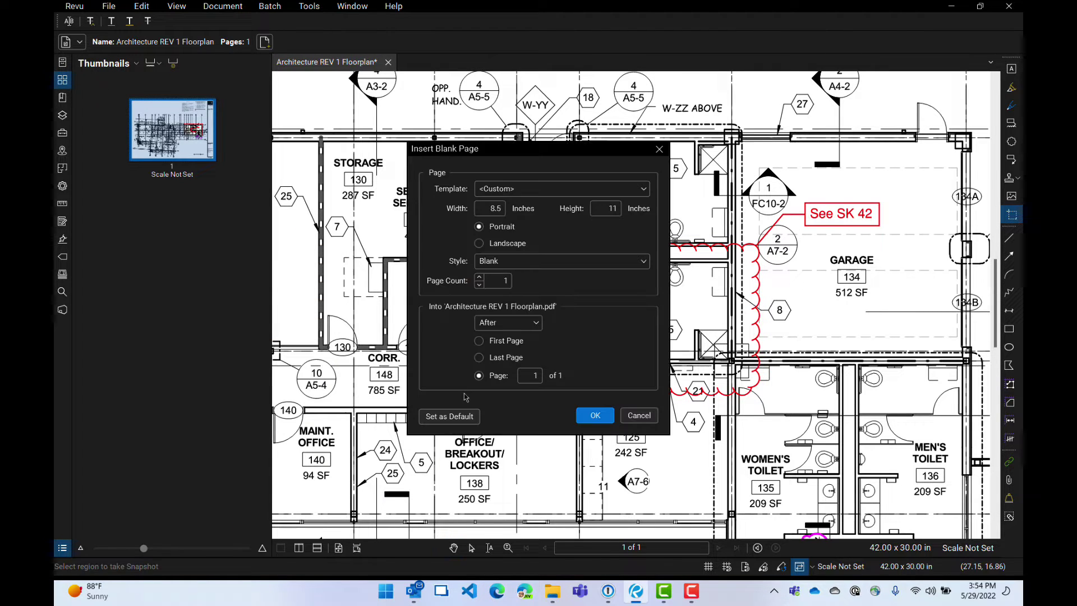
left_click(533, 194)
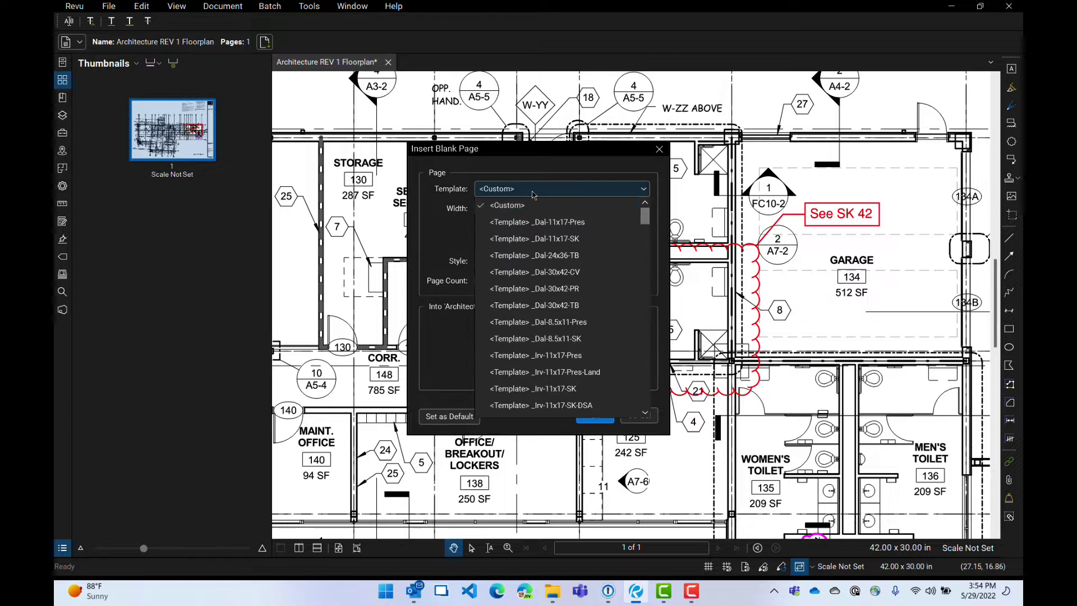
scroll(553, 387, "down", 10)
scroll(554, 393, "down", 10)
scroll(554, 393, "down", 10)
scroll(554, 393, "down", 2)
left_click(556, 372)
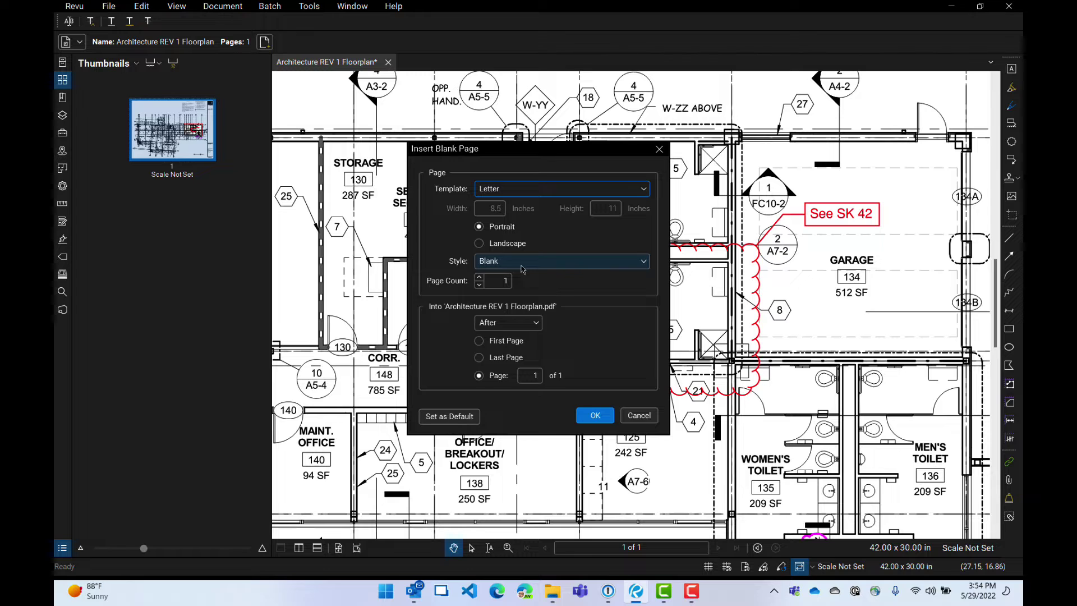
left_click(561, 261)
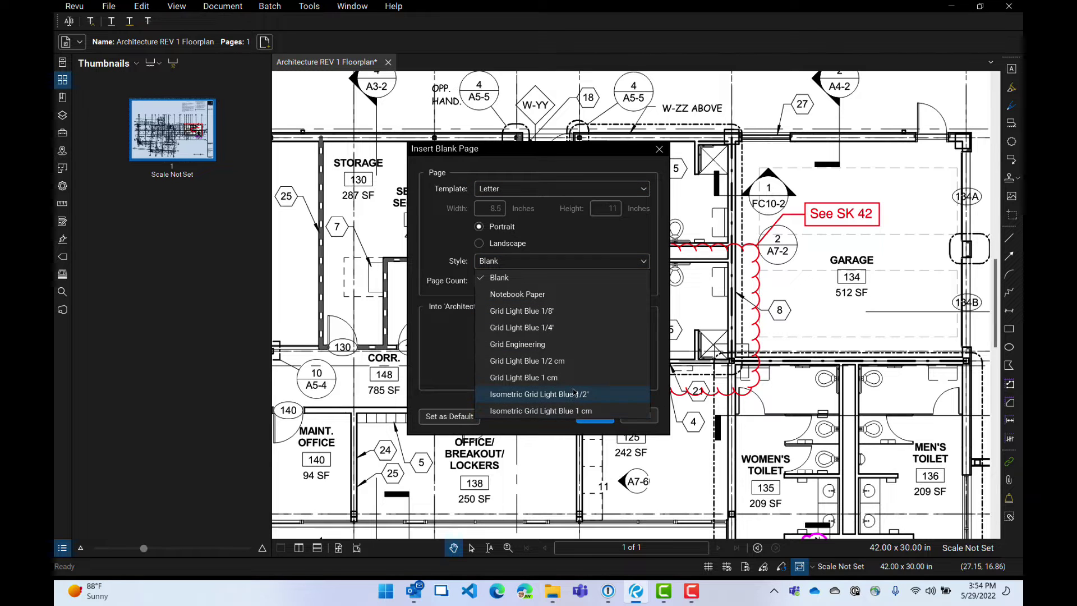
left_click(441, 250)
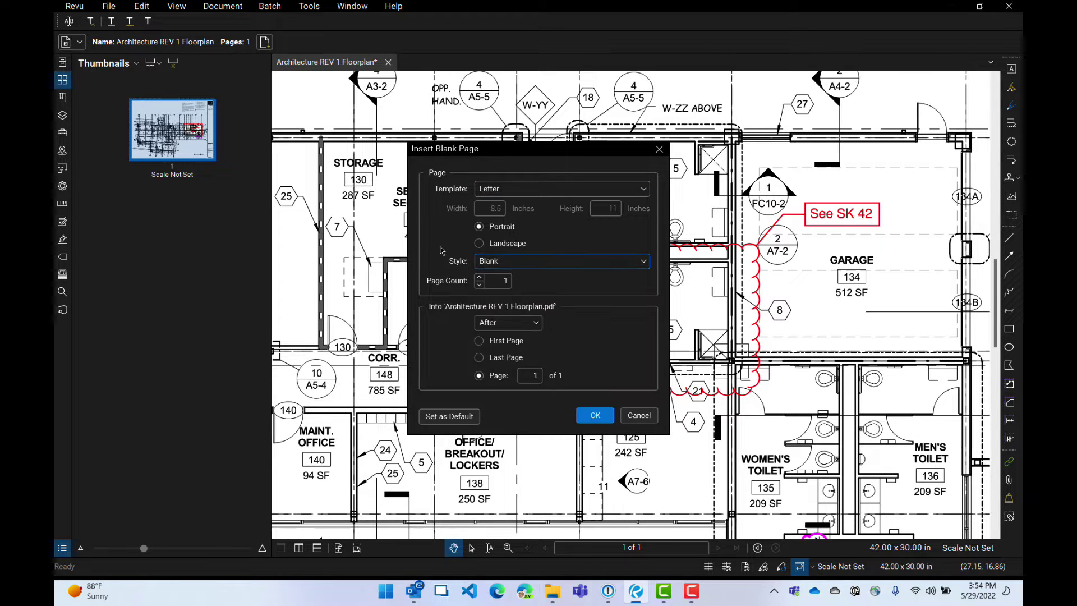
left_click(597, 420)
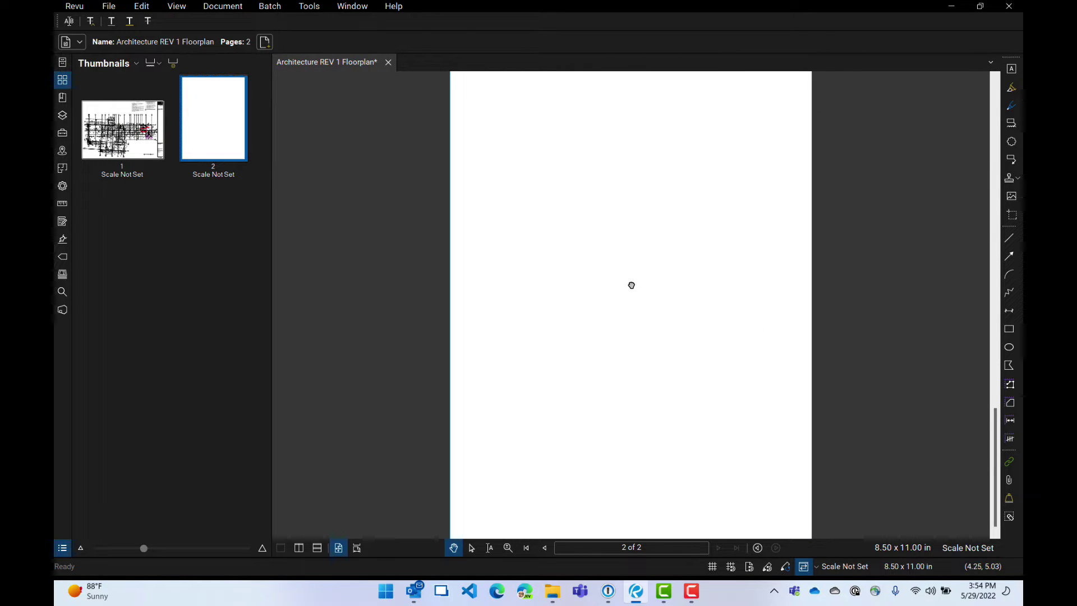
Paste the snapshot onto the blank page, reposition it, enlarge it across most of the page width and inspect its linework up close.
key("ctrl+v")
left_click_drag(707, 245, 589, 306)
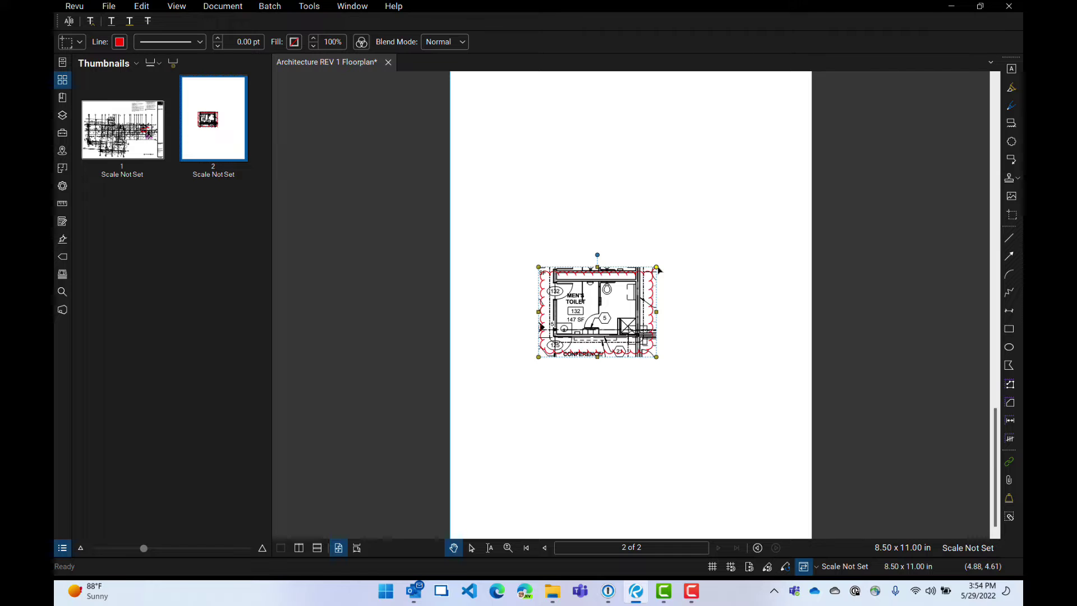
left_click_drag(656, 268, 640, 316)
scroll(789, 389, "up", 5)
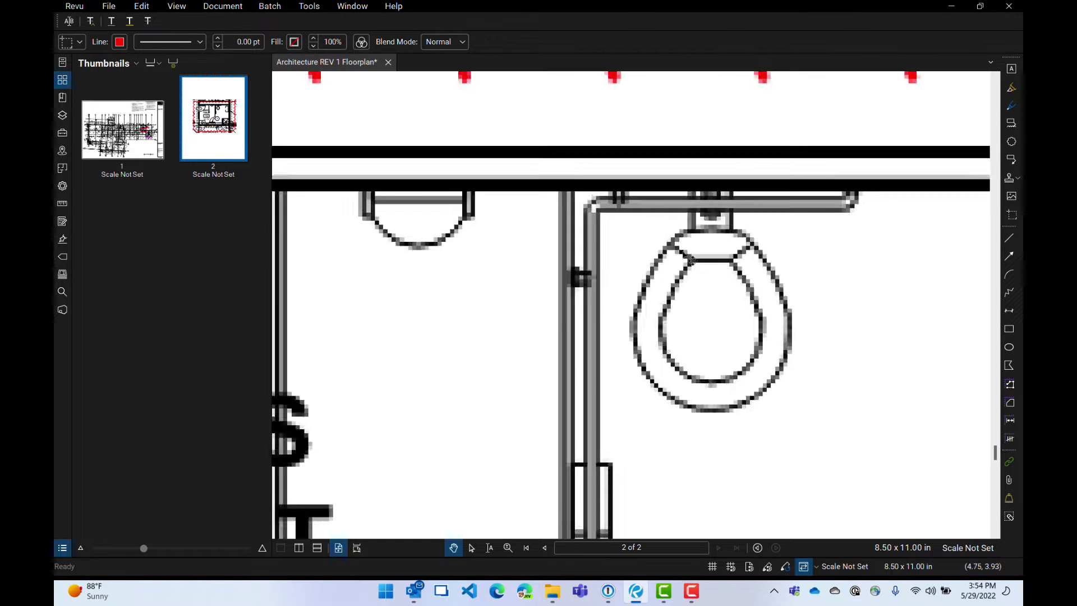
scroll(789, 388, "down", 5)
scroll(644, 256, "down", 1)
scroll(649, 258, "down", 2)
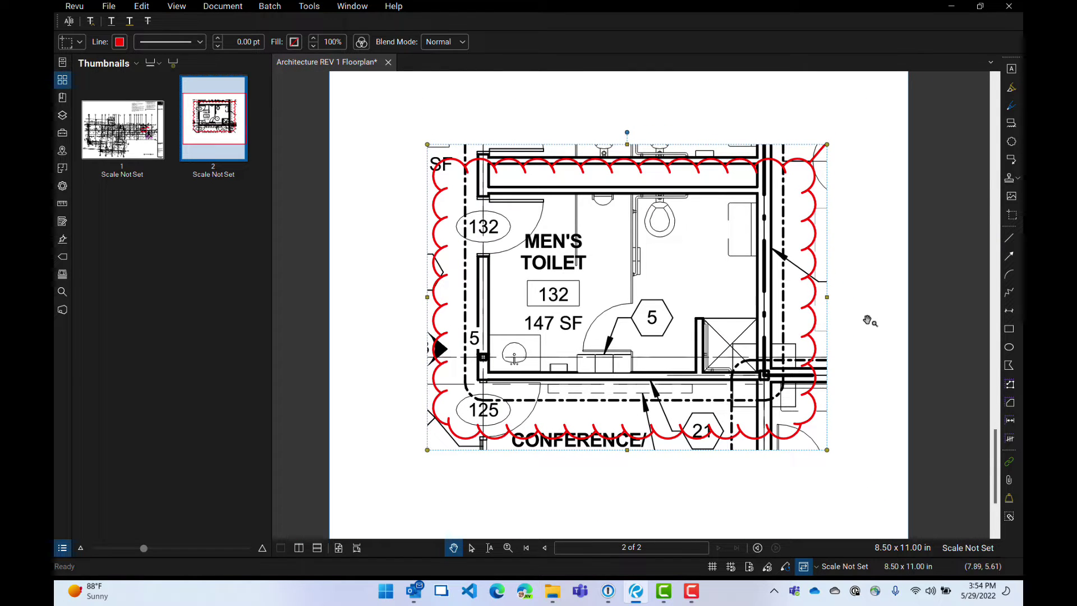
Delete the pasted snapshot from the Letter page.
left_click(867, 453)
left_click(508, 445)
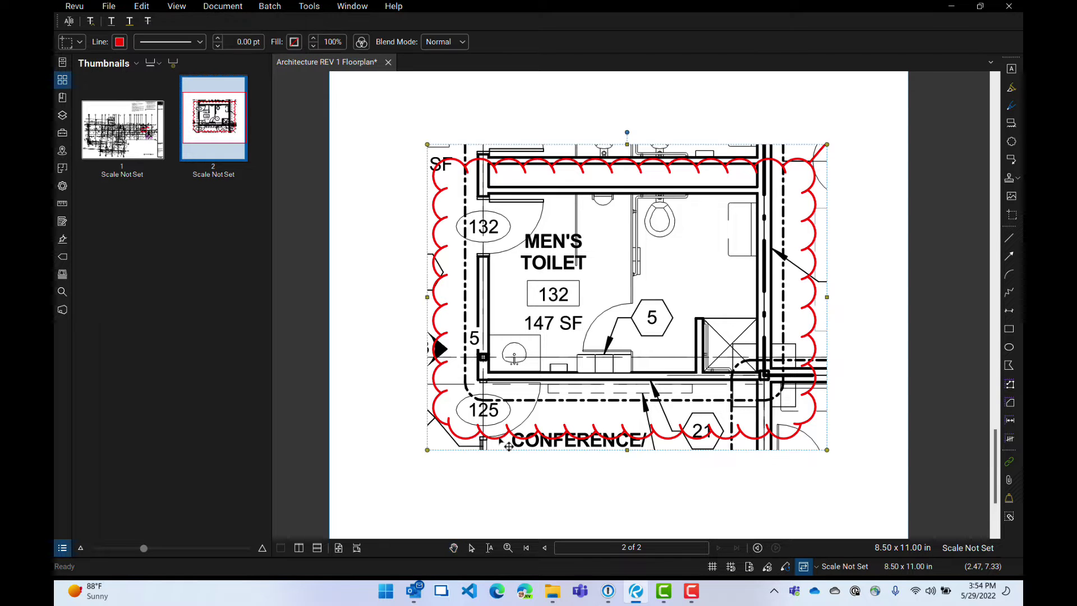
right_click(597, 386)
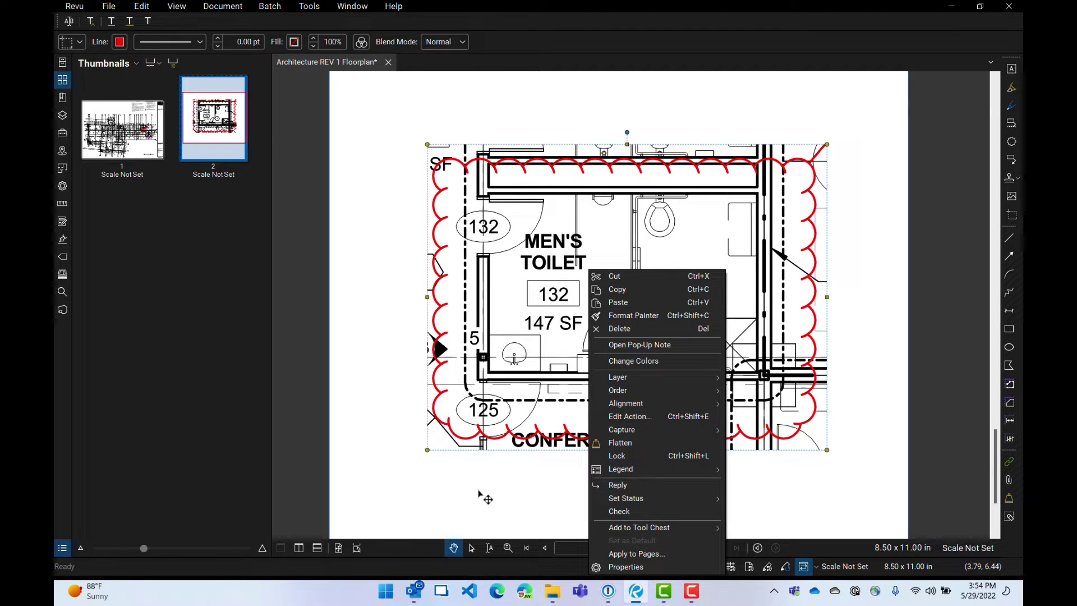
left_click(508, 497)
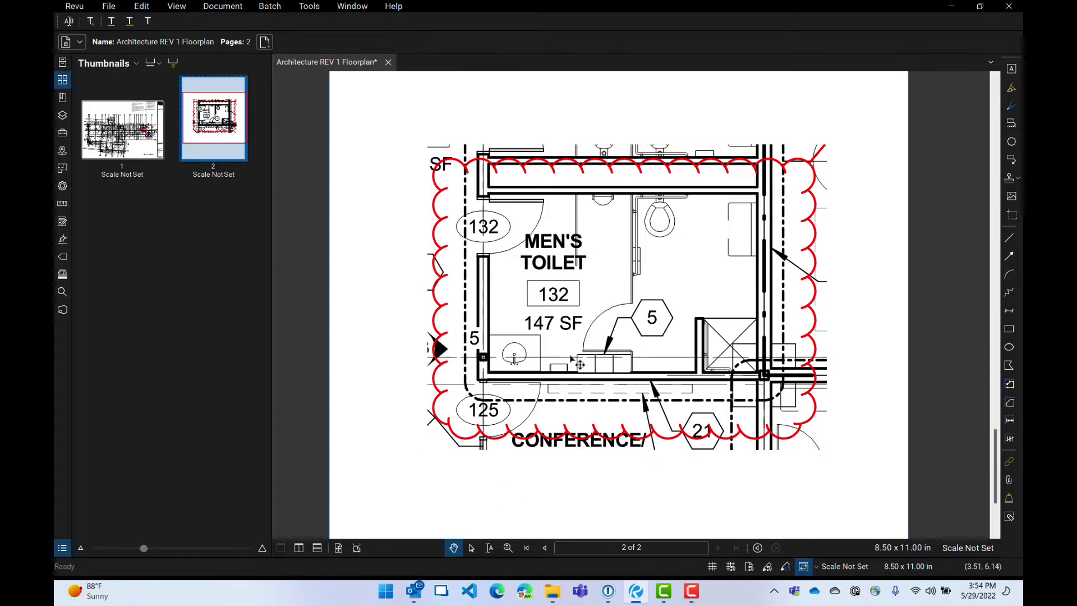
left_click(578, 403)
key("Delete")
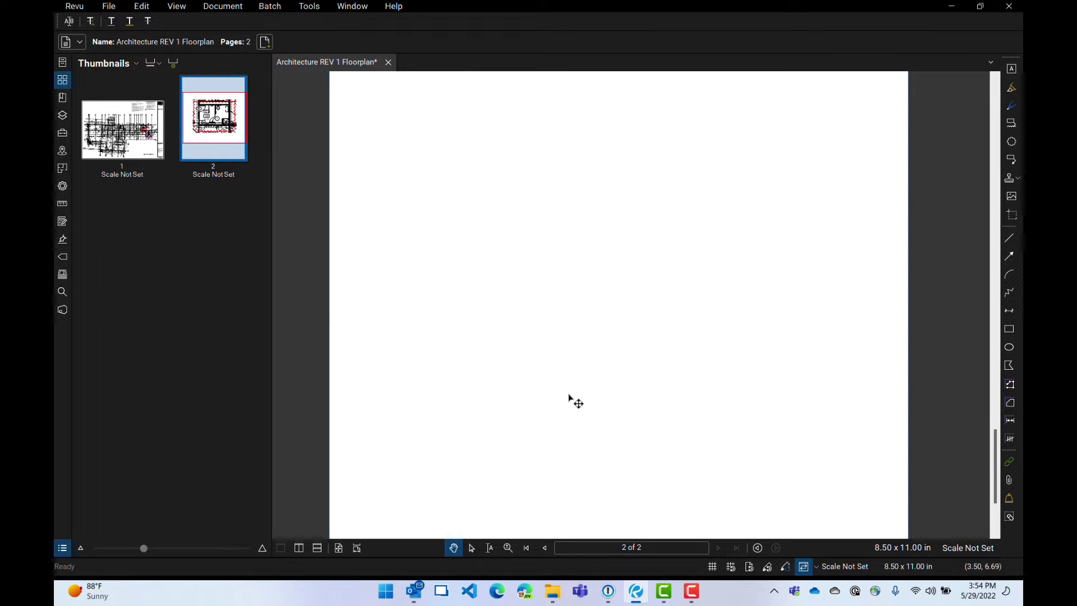
Delete the red cloud and its "See SK 42" callout around Men's Toilet 132 on page 1.
scroll(805, 254, "up", 2)
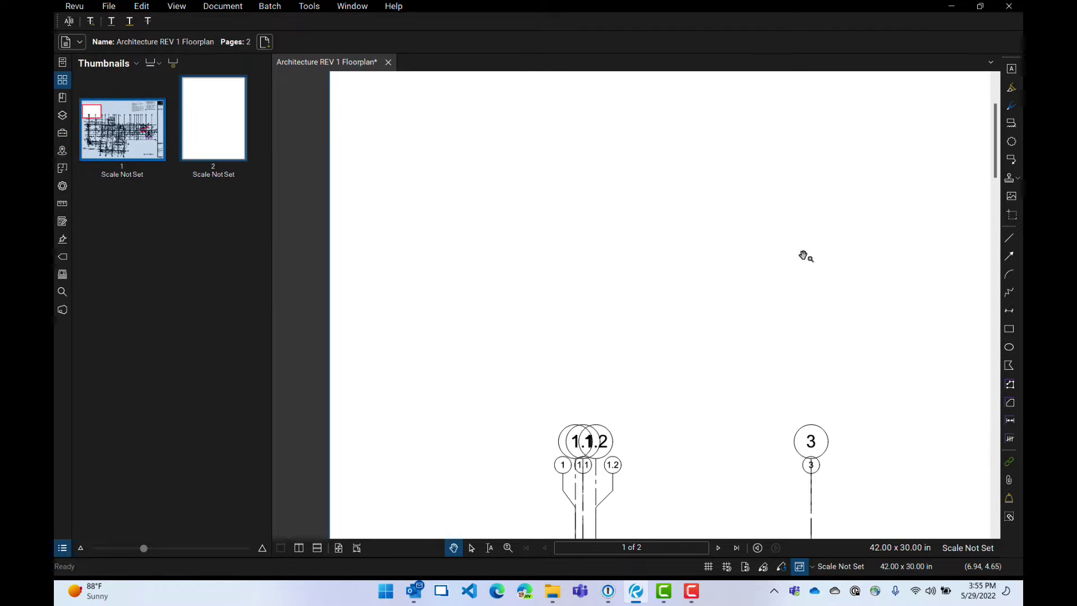
scroll(648, 329, "down", 3)
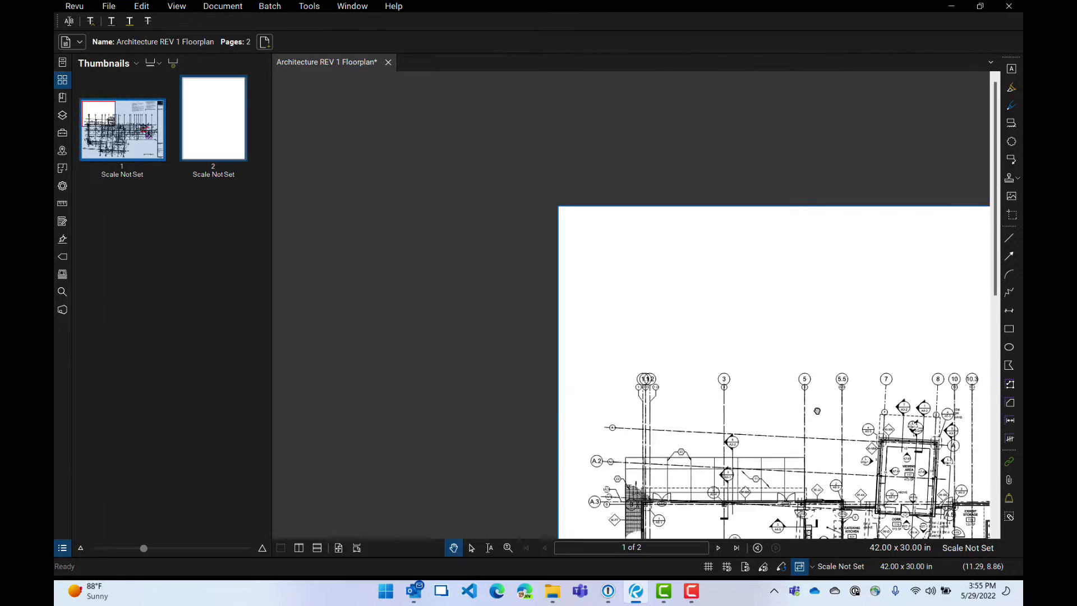
scroll(648, 330, "up", 5)
scroll(805, 314, "up", 1)
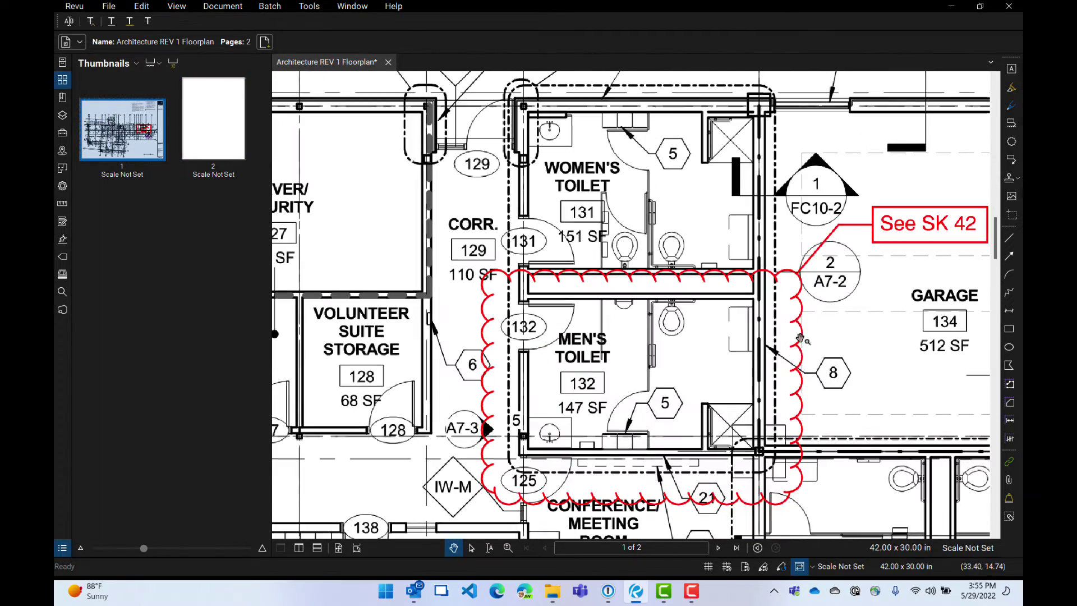
left_click(797, 302)
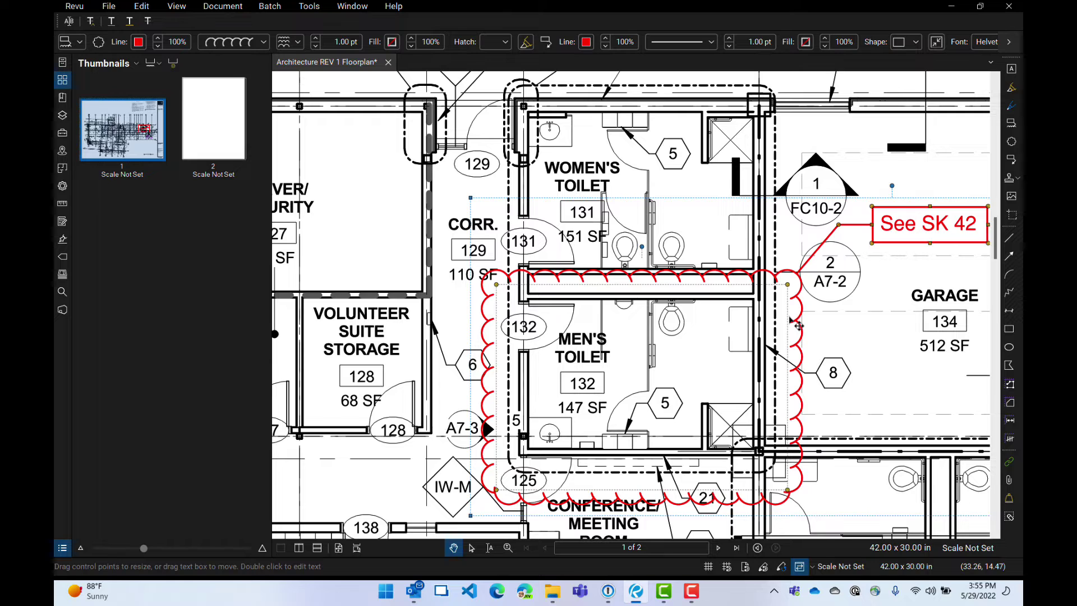
key("Delete")
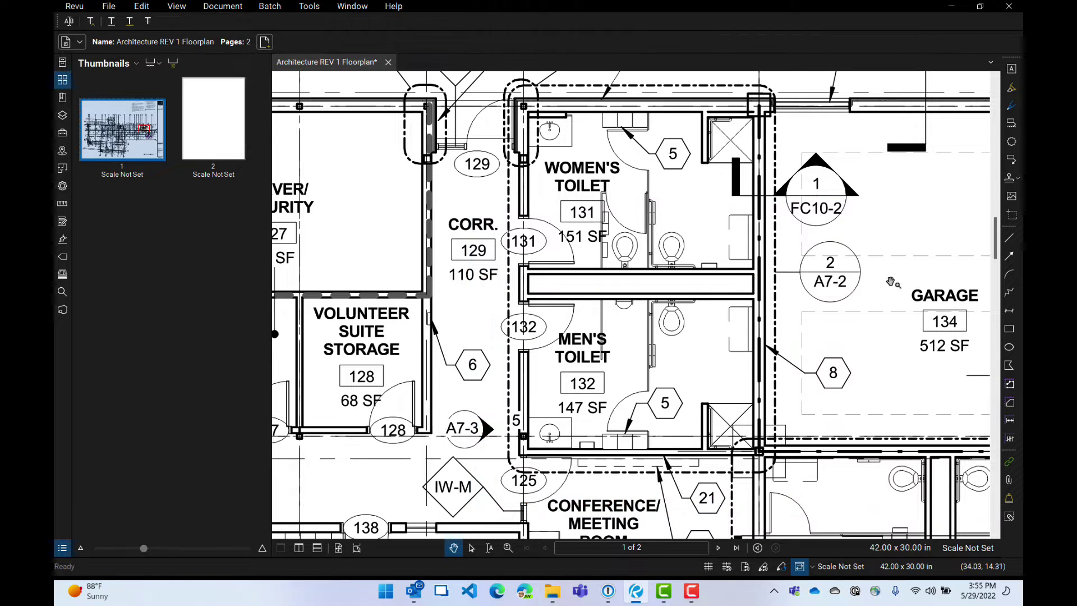
Take a snapshot of Men's Toilet 132 without the cloud, including its surrounding walls, and restore the deleted "See SK 42" callout.
left_click(1013, 215)
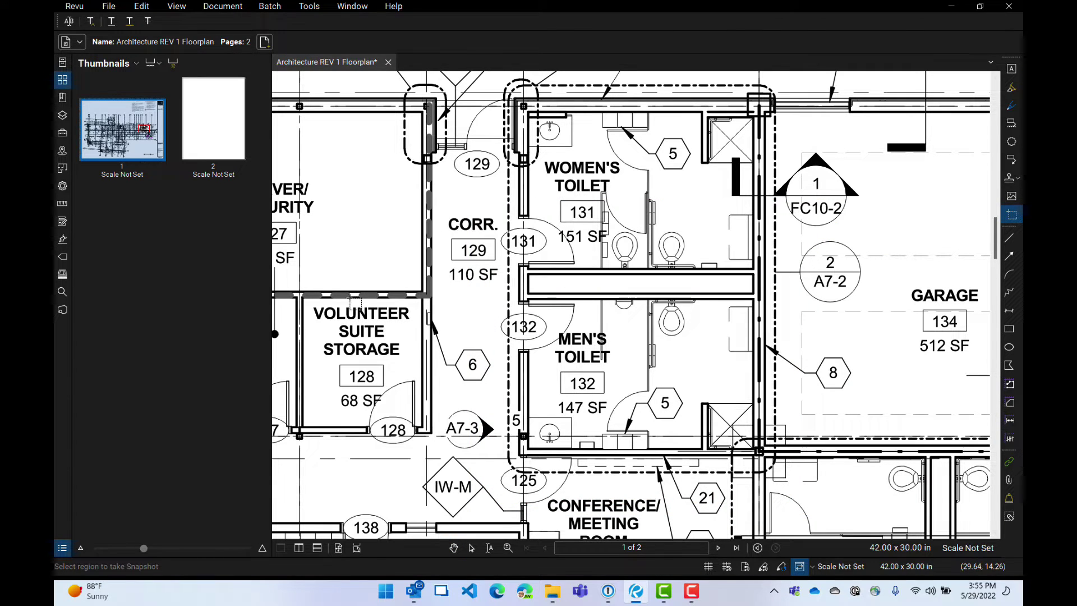
left_click_drag(546, 303, 791, 481)
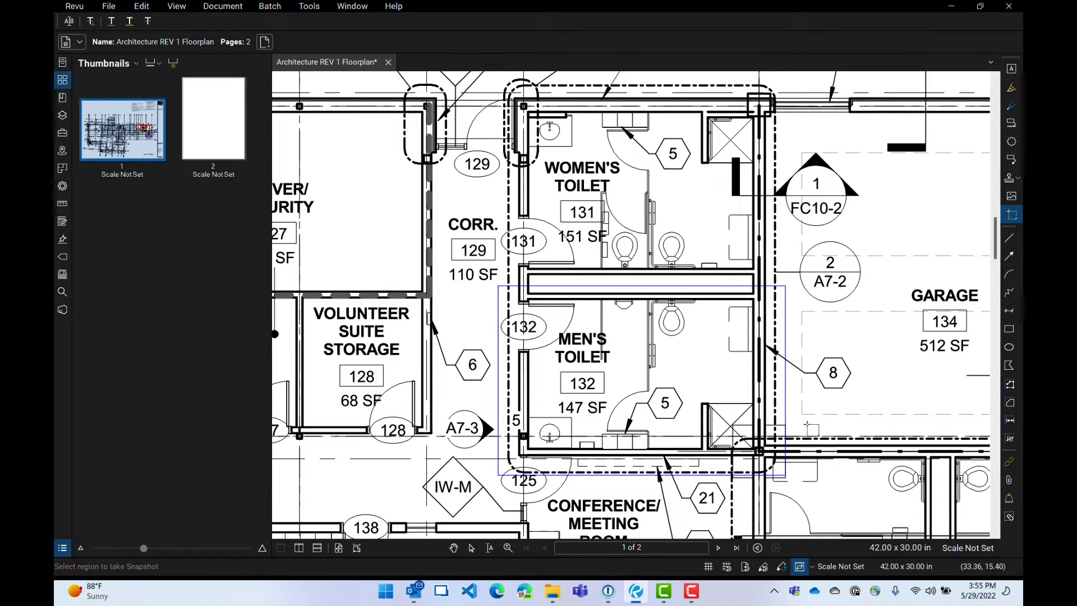
key("ctrl+v")
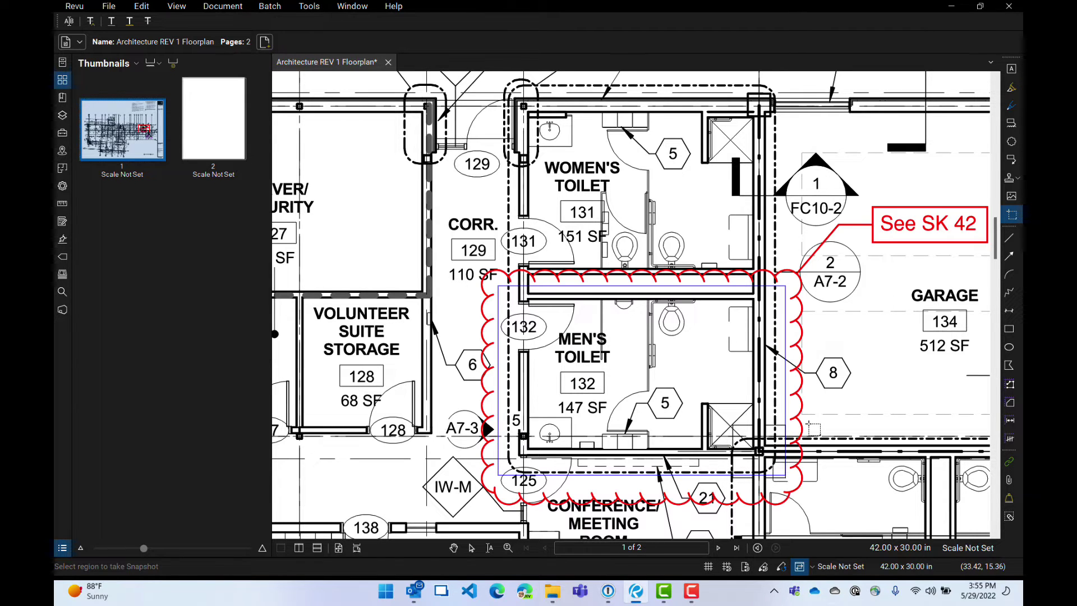
Paste the clean Men's Toilet 132 snapshot onto page 2 and move it to the horizontal middle of the page.
left_click(212, 135)
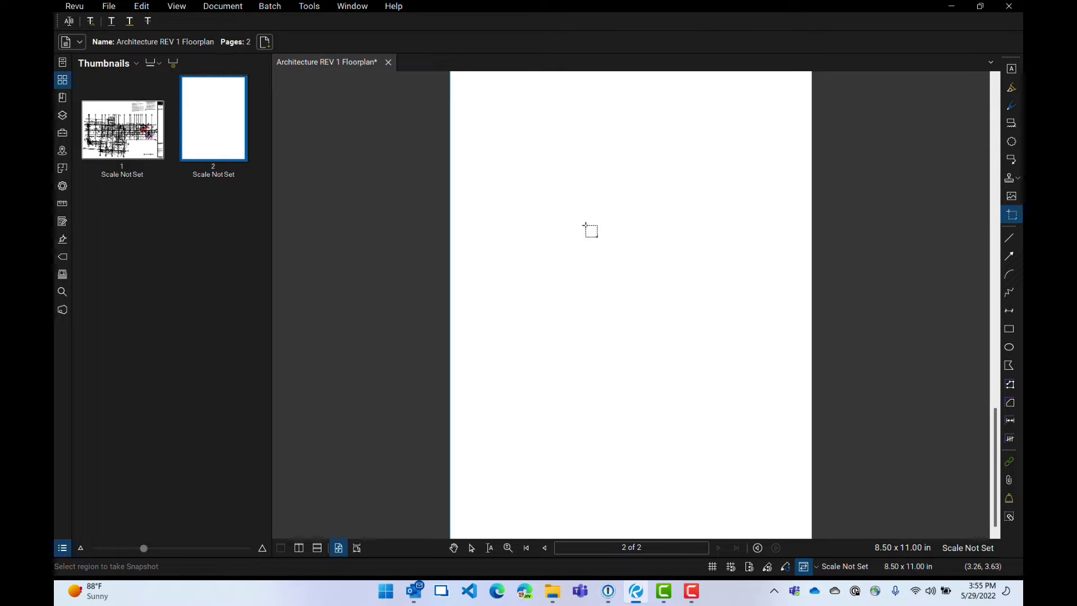
key("ctrl+v")
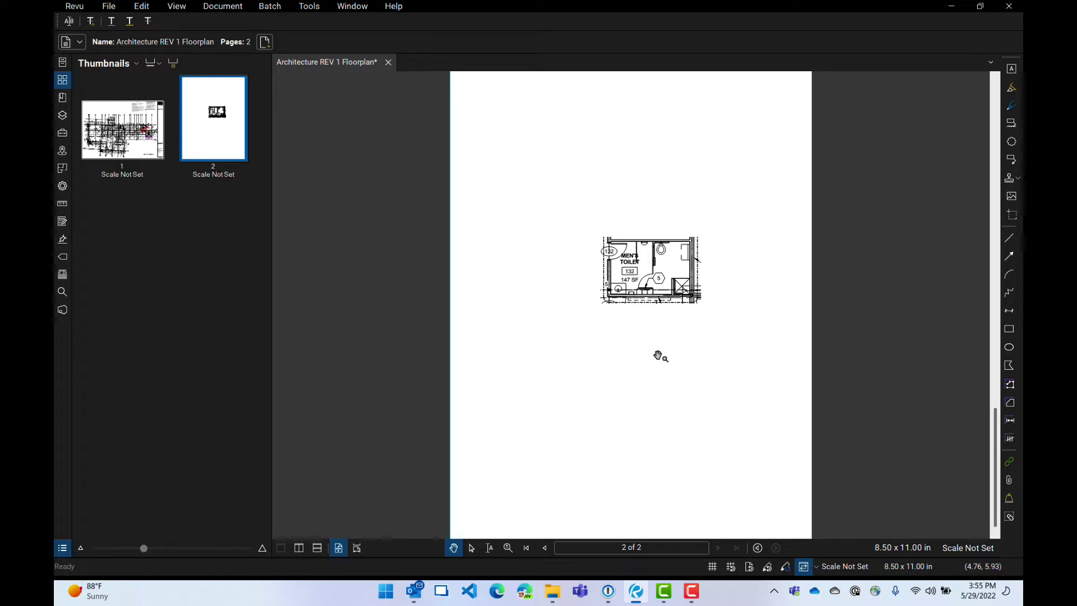
left_click(662, 274)
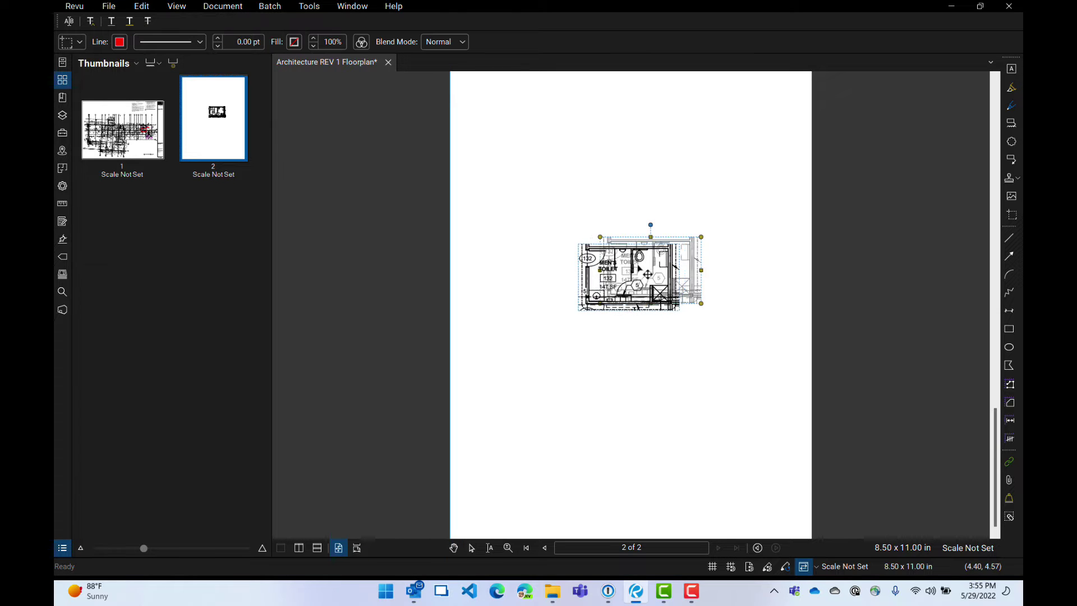
scroll(645, 258, "up", 3)
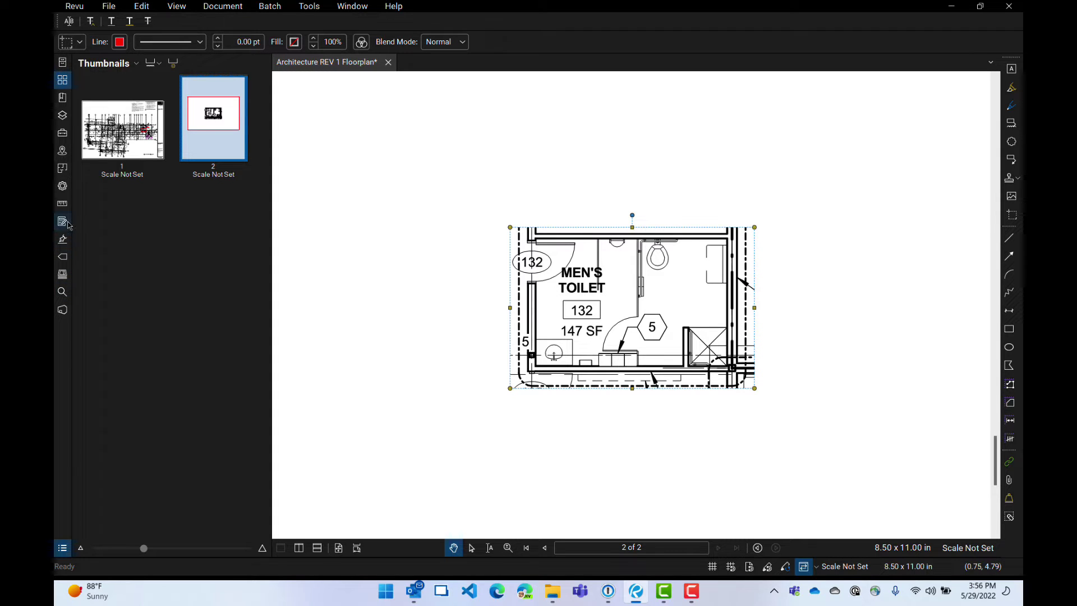
Place the saved toilet symbol from the custom toolset in the blank area just above the Men's Toilet 132 snapshot.
left_click(63, 134)
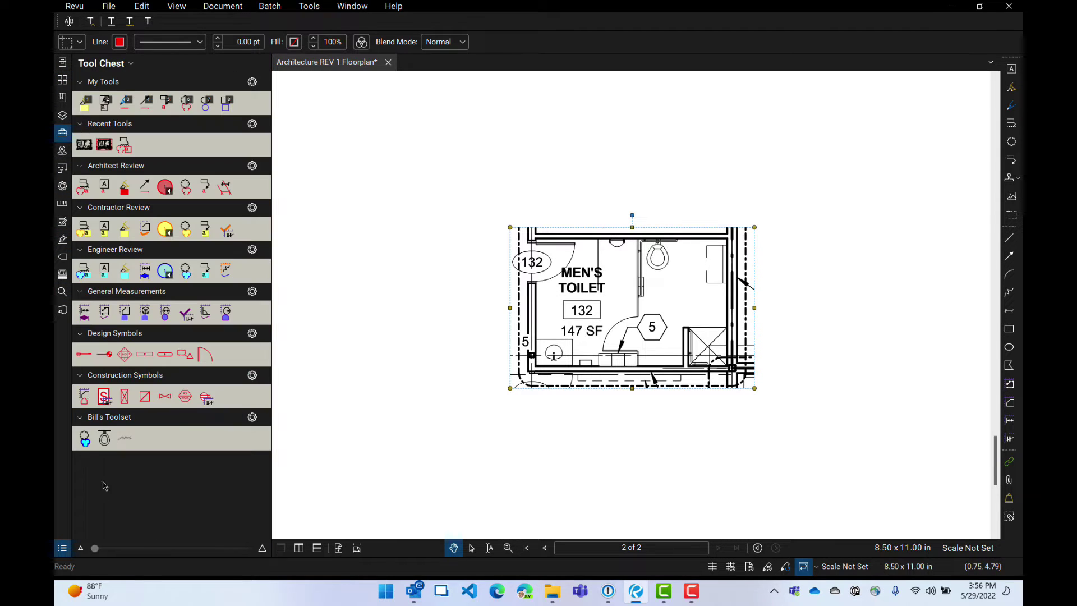
left_click(105, 441)
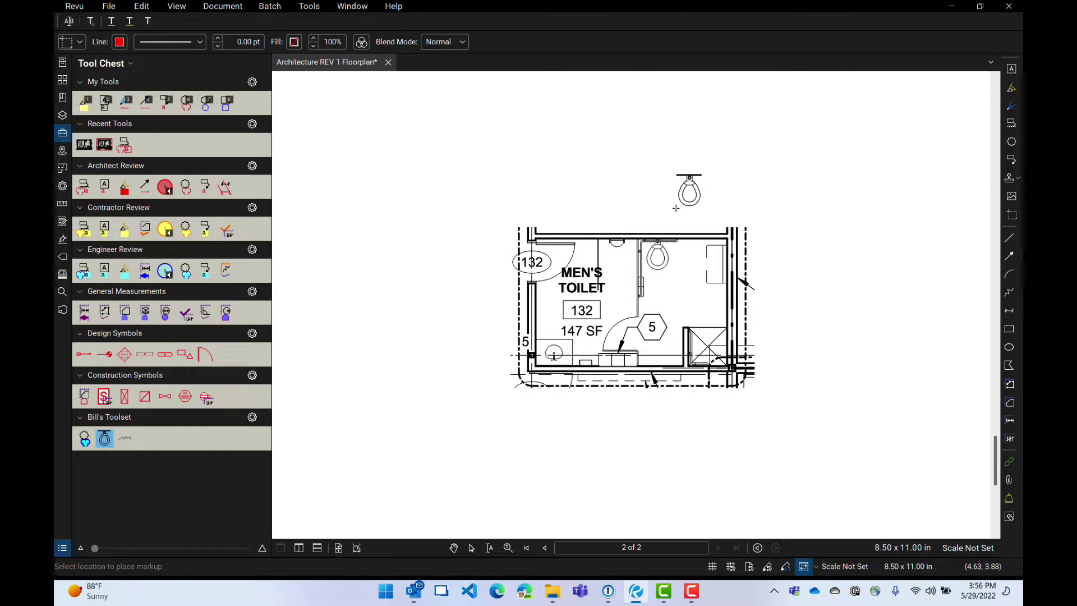
left_click(617, 203)
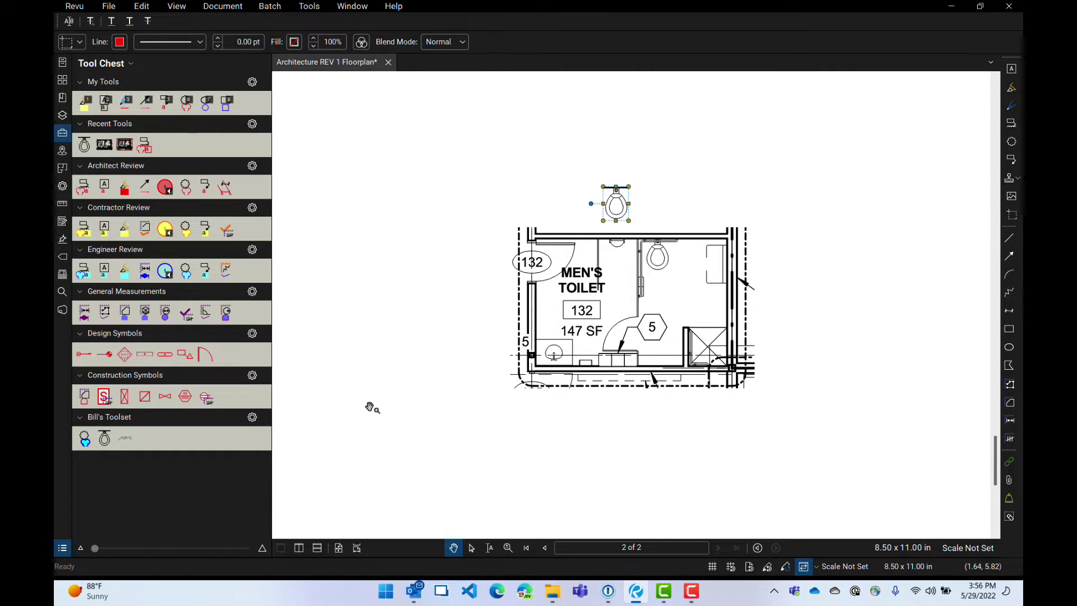
key("Escape")
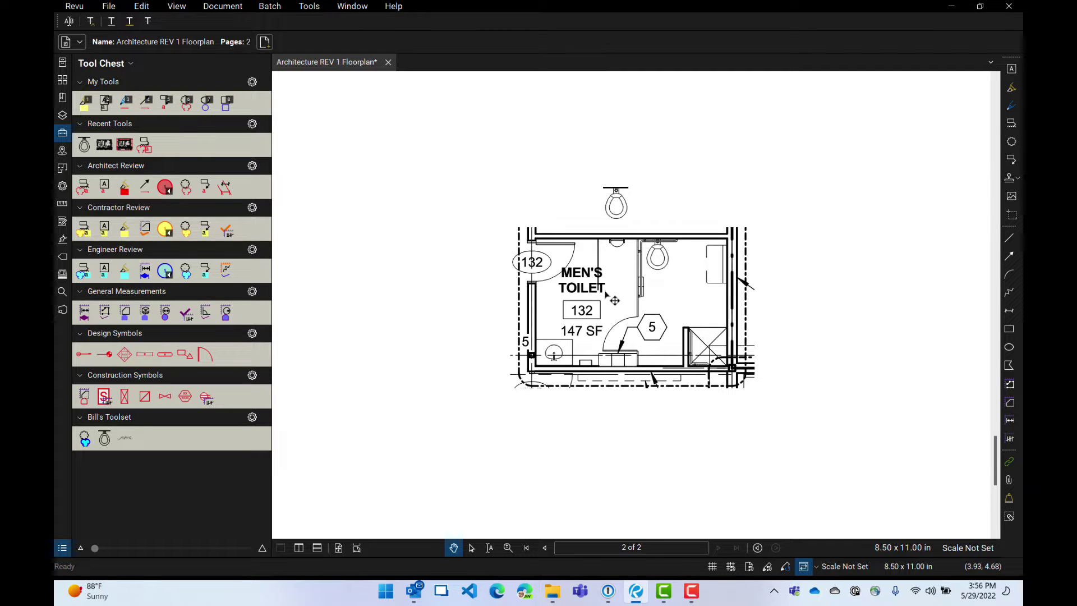
Try to erase the urinal on the upper wall of the pasted Men's Toilet 132 snapshot.
scroll(644, 200, "up", 3)
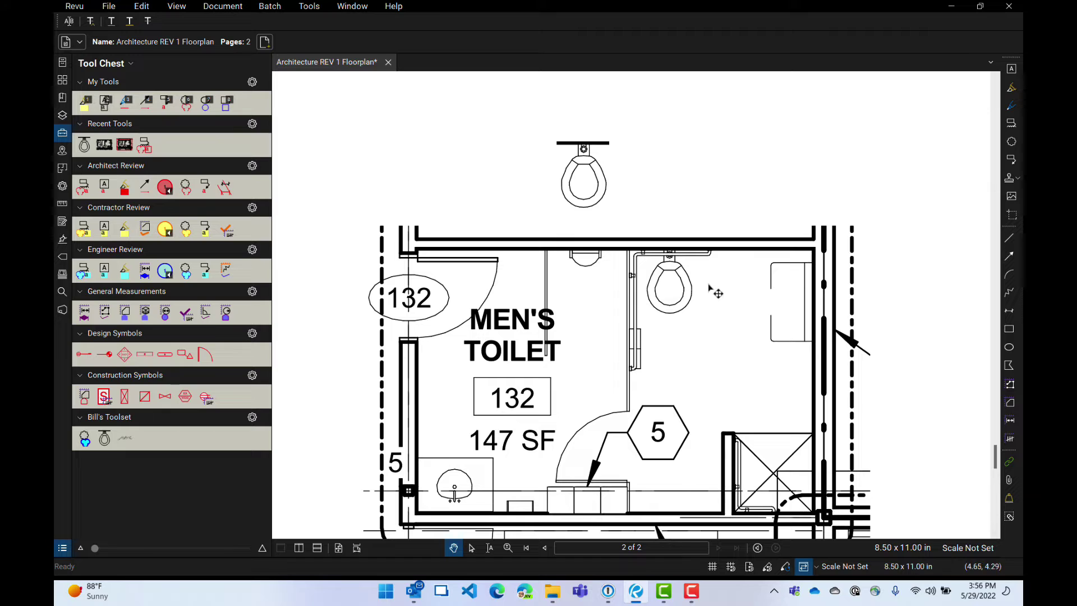
left_click(1009, 516)
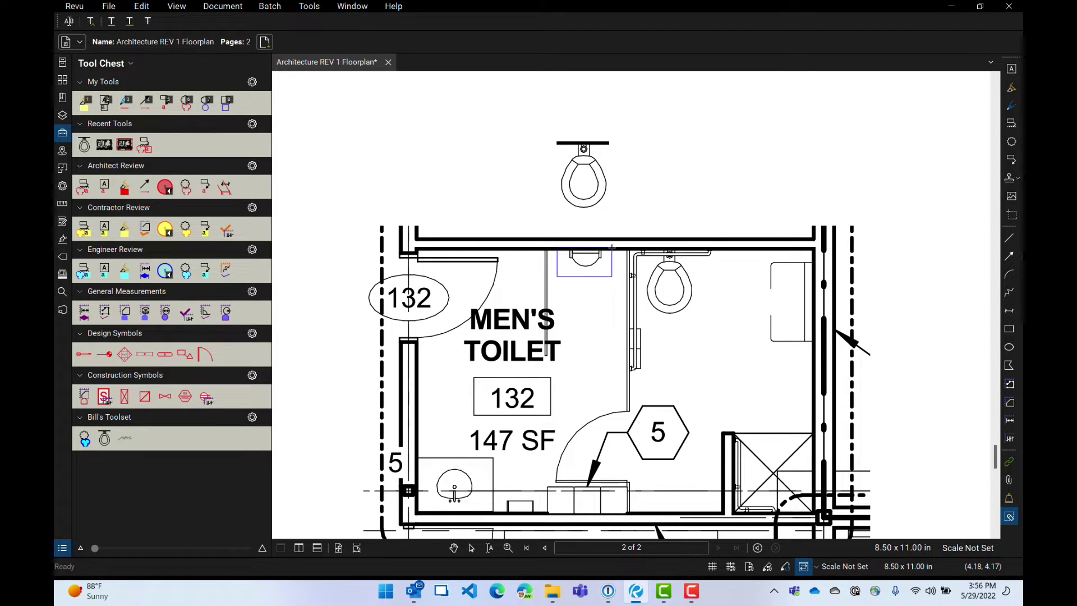
left_click_drag(613, 247, 614, 249)
key("Escape")
scroll(640, 354, "down", 5)
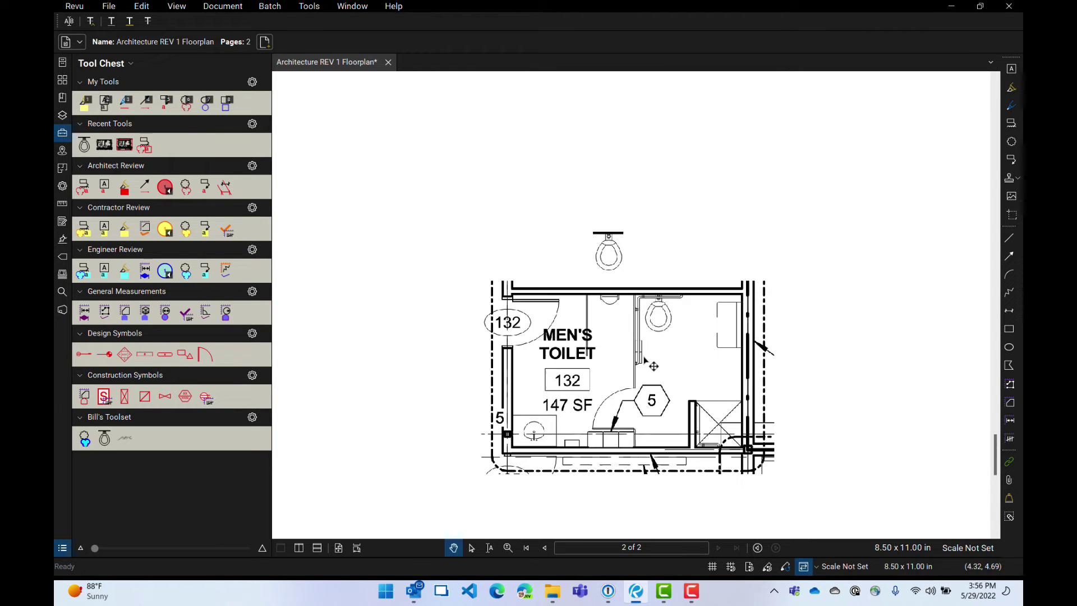
Flatten the pasted Men's Toilet 132 snapshot into the page content.
scroll(642, 373, "up", 4)
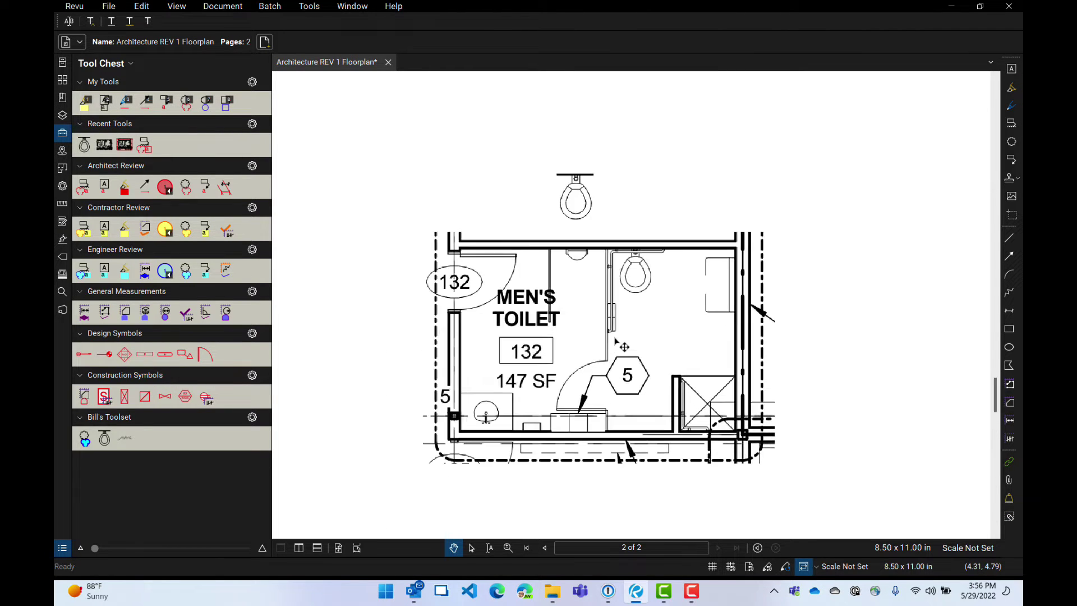
left_click(617, 330)
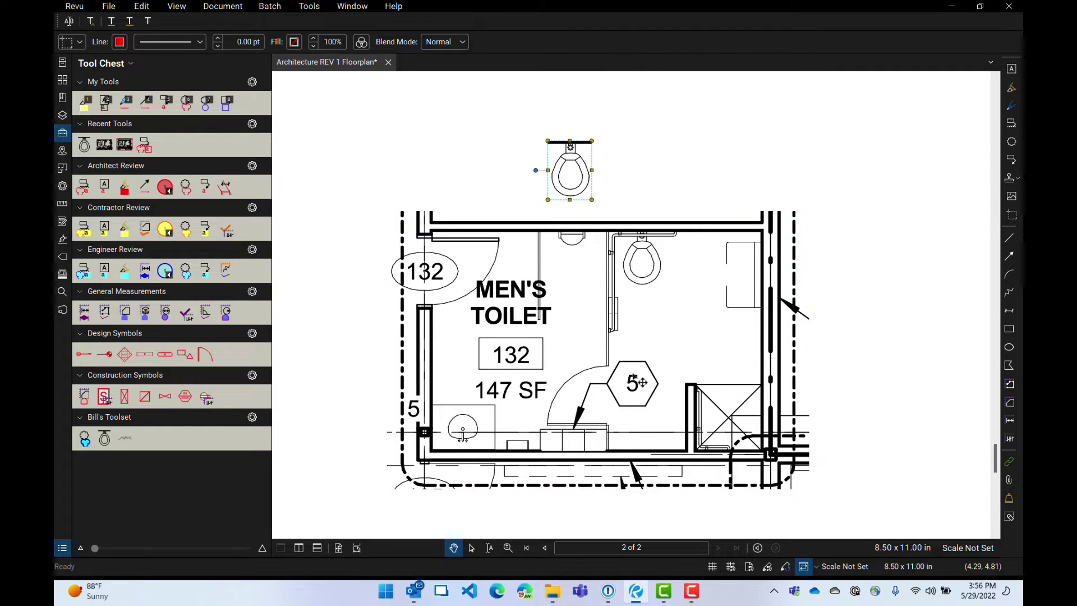
key("Escape")
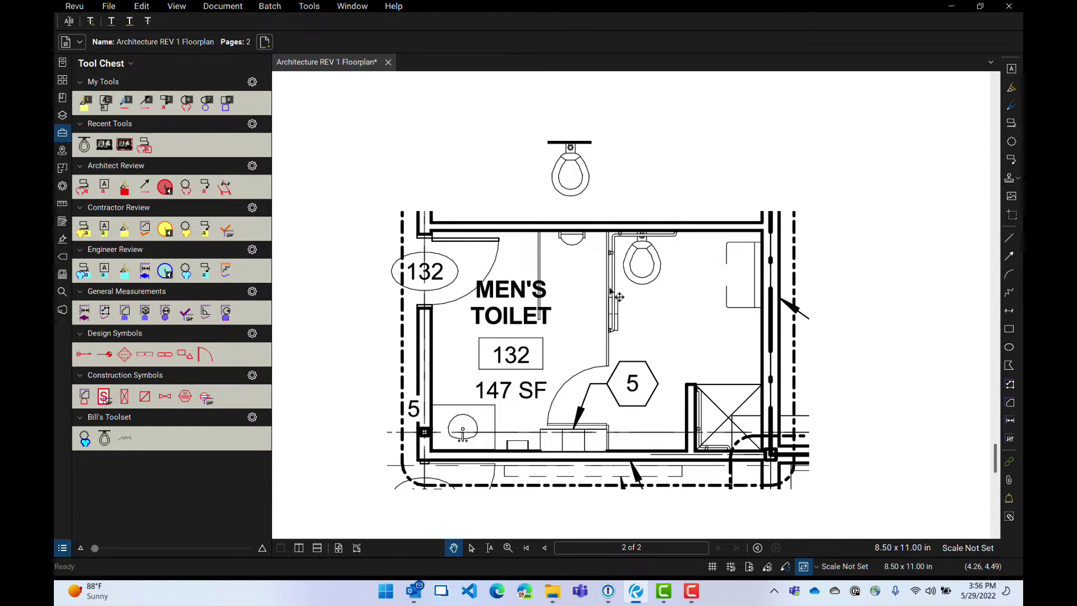
left_click(604, 351)
right_click(611, 331)
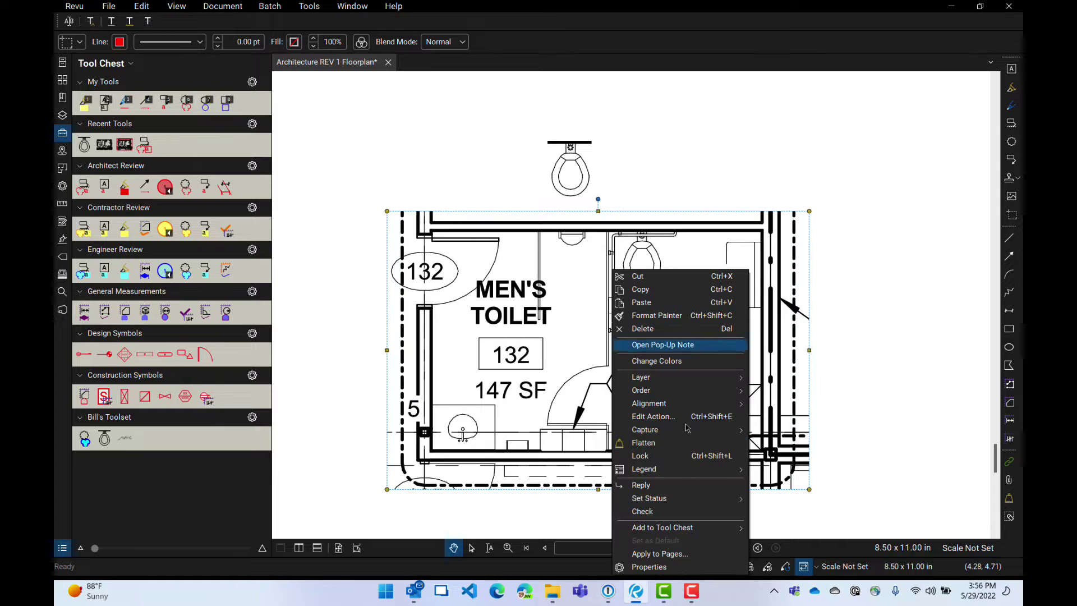
left_click(657, 444)
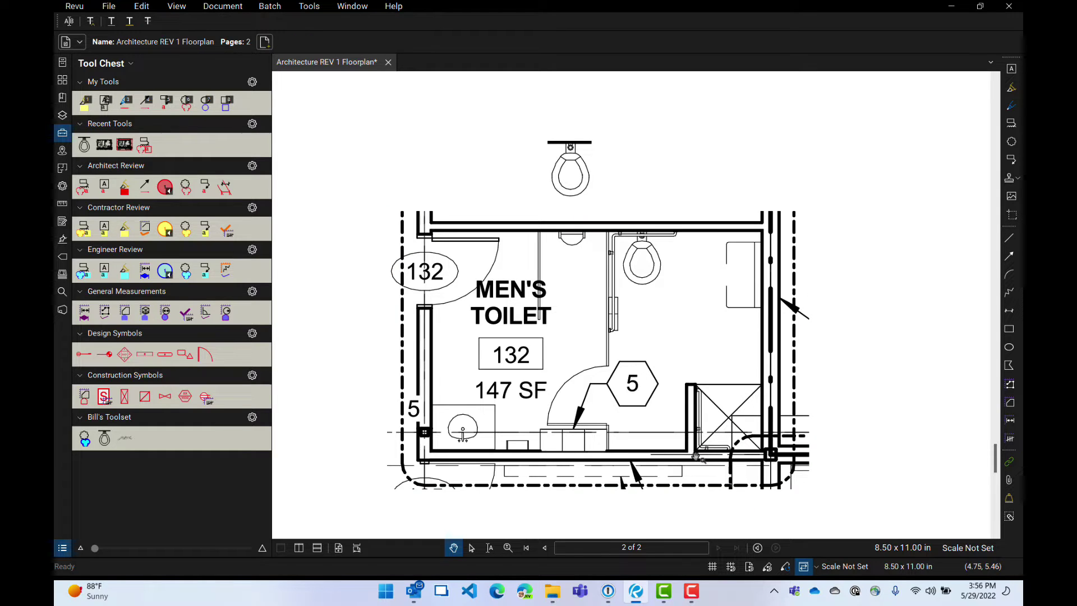
Erase the urinal on the upper wall of Men's Toilet 132 from the flattened plan.
left_click(1009, 516)
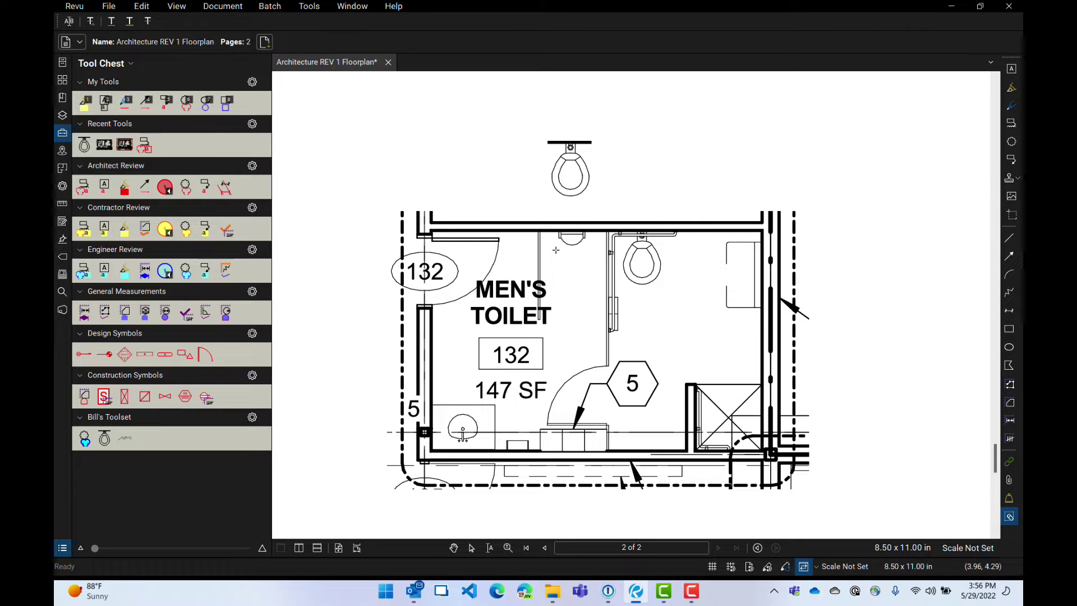
left_click_drag(559, 244, 597, 231)
key("Escape")
Move the toilet symbol into the erased urinal's place and align its back line with the thick upper wall line.
left_click(569, 141)
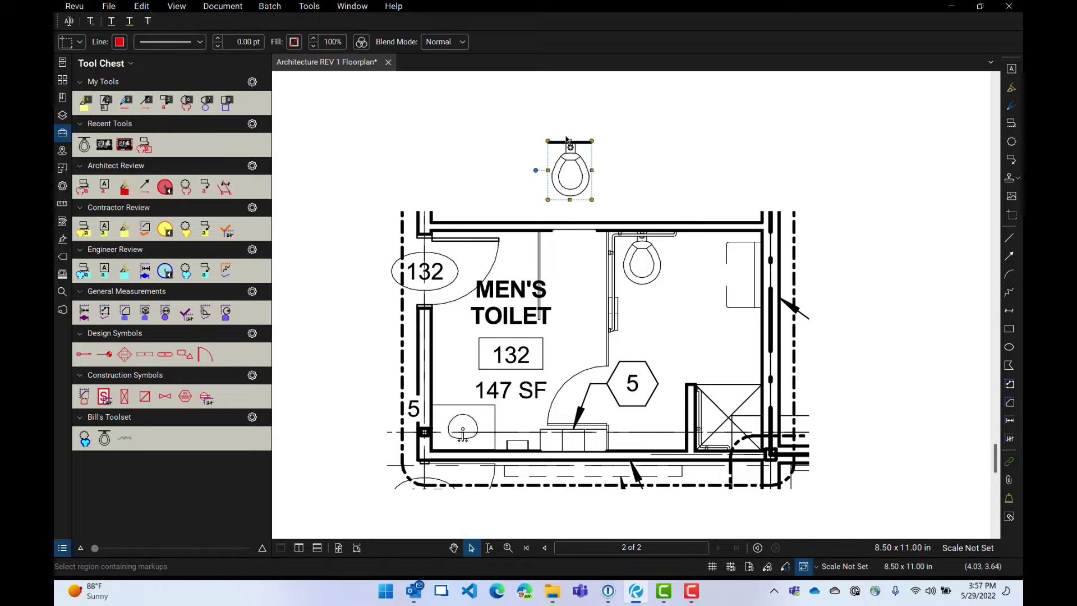
left_click_drag(575, 160, 581, 251)
left_click(589, 173)
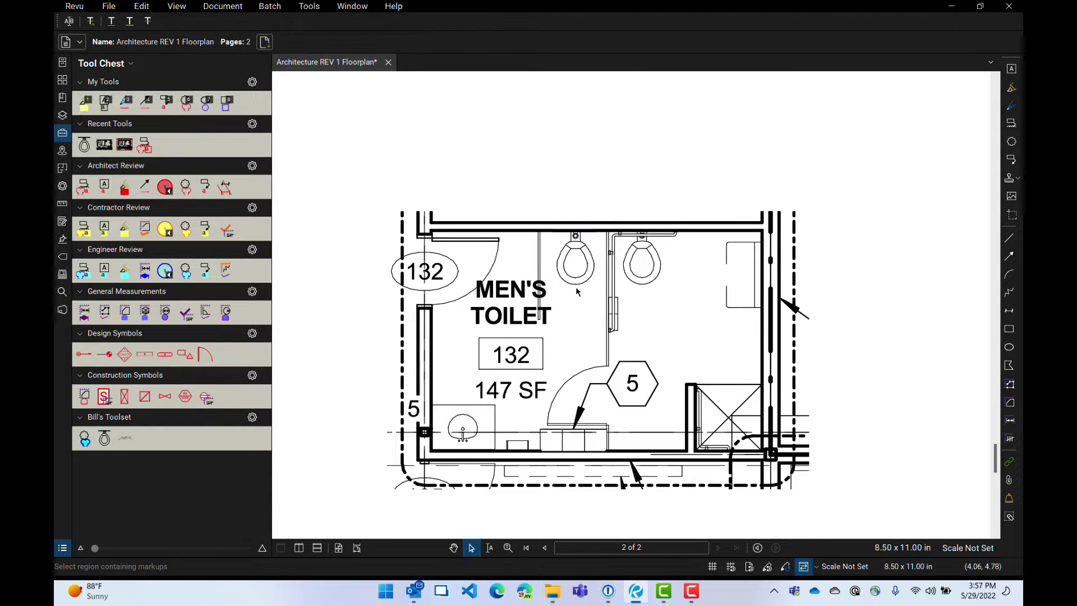
scroll(589, 172, "up", 4)
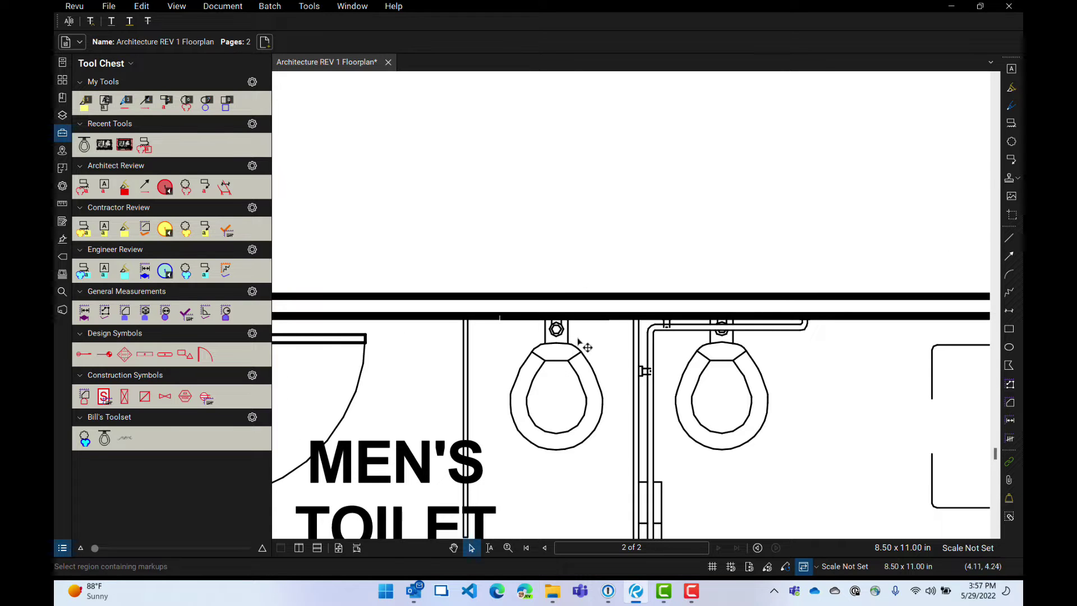
scroll(564, 355, "up", 2)
scroll(564, 355, "up", 1)
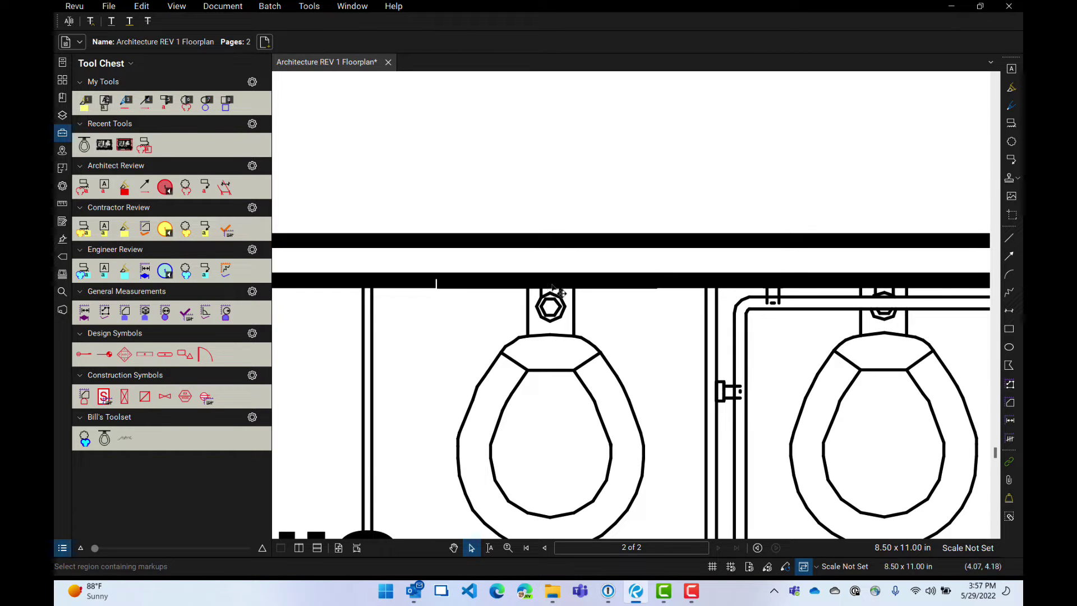
left_click(549, 288)
mouse_move(550, 288)
left_mouse_down()
mouse_move(562, 284)
mouse_move(467, 291)
mouse_move(562, 282)
left_mouse_up()
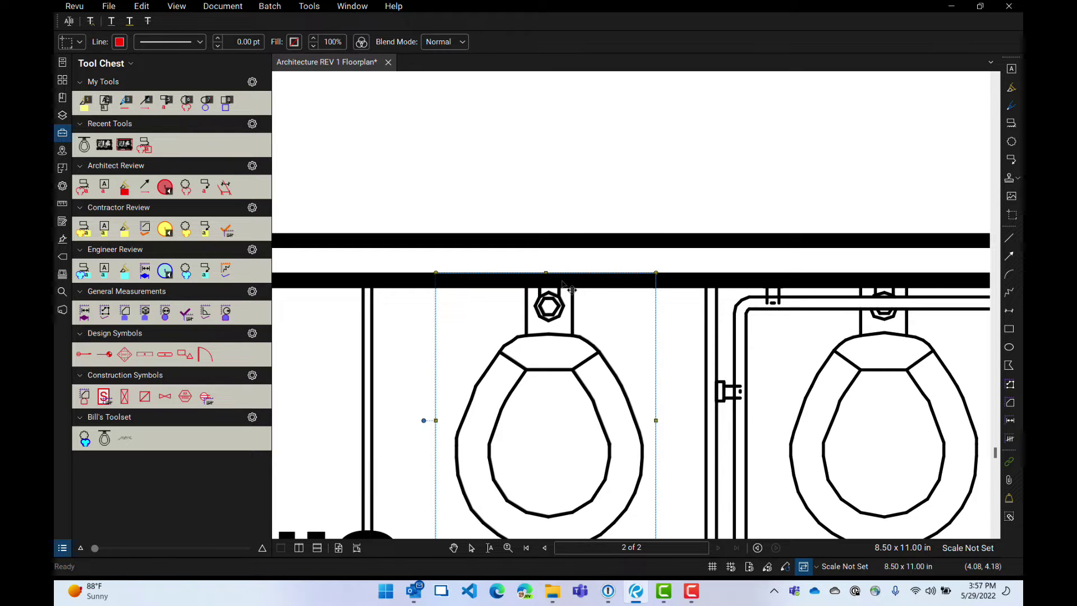
left_click(691, 351)
Take a snapshot of the door swing and the hexagonal note 5 with its leader near the lower wall.
scroll(630, 341, "down", 5)
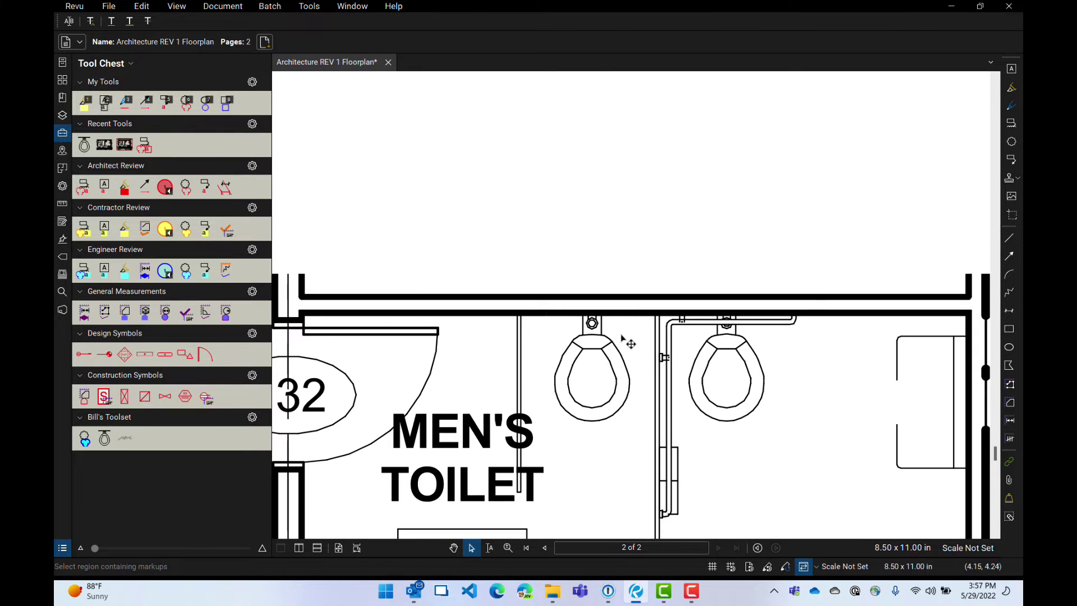
scroll(570, 253, "up", 1)
scroll(638, 355, "down", 1)
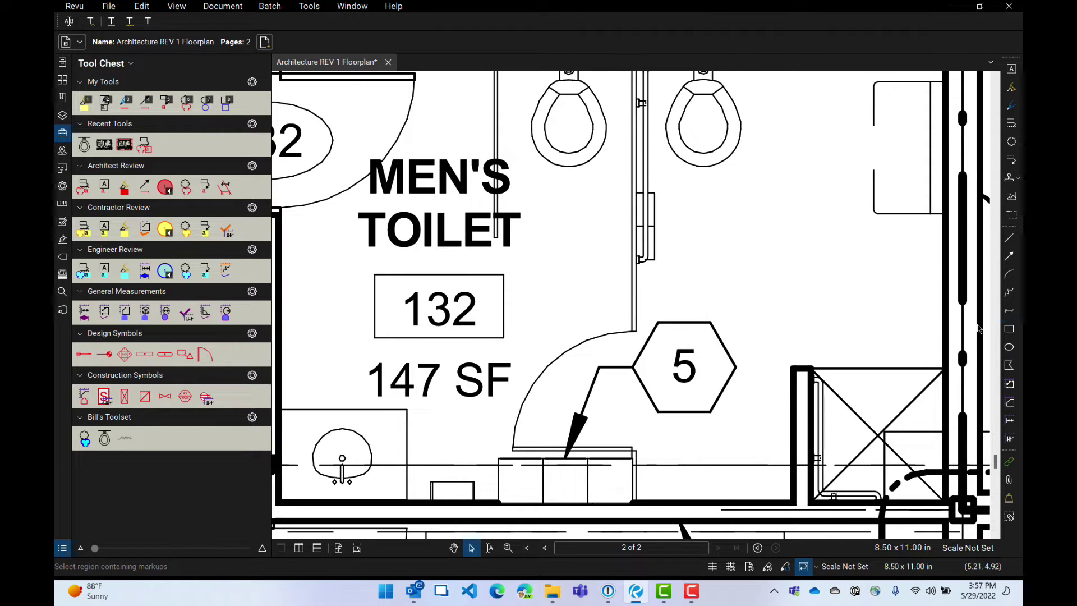
left_click(1012, 215)
left_click_drag(502, 454, 752, 315)
scroll(680, 436, "down", 3)
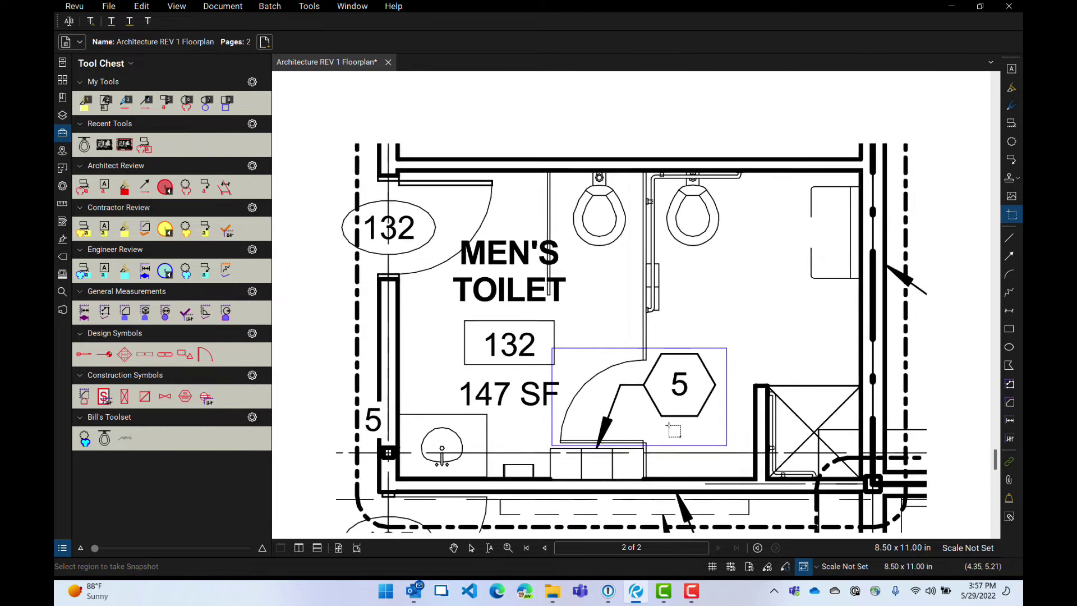
Paste the snapshot of the door swing and note 5 into the blank area above the plan and flatten it.
left_click_drag(636, 168, 587, 332)
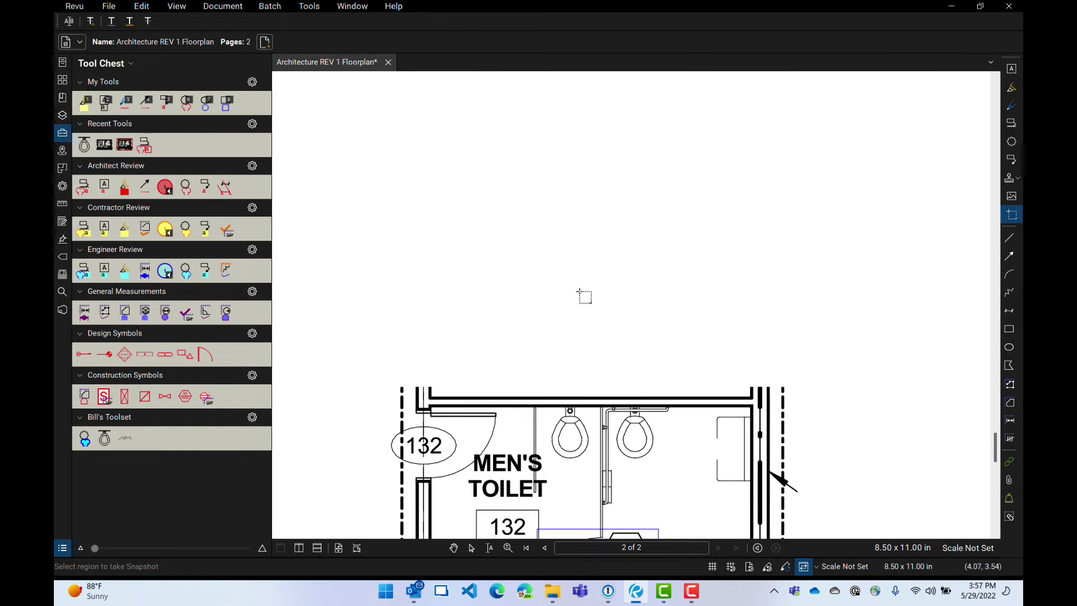
key("ctrl+v")
right_click(657, 241)
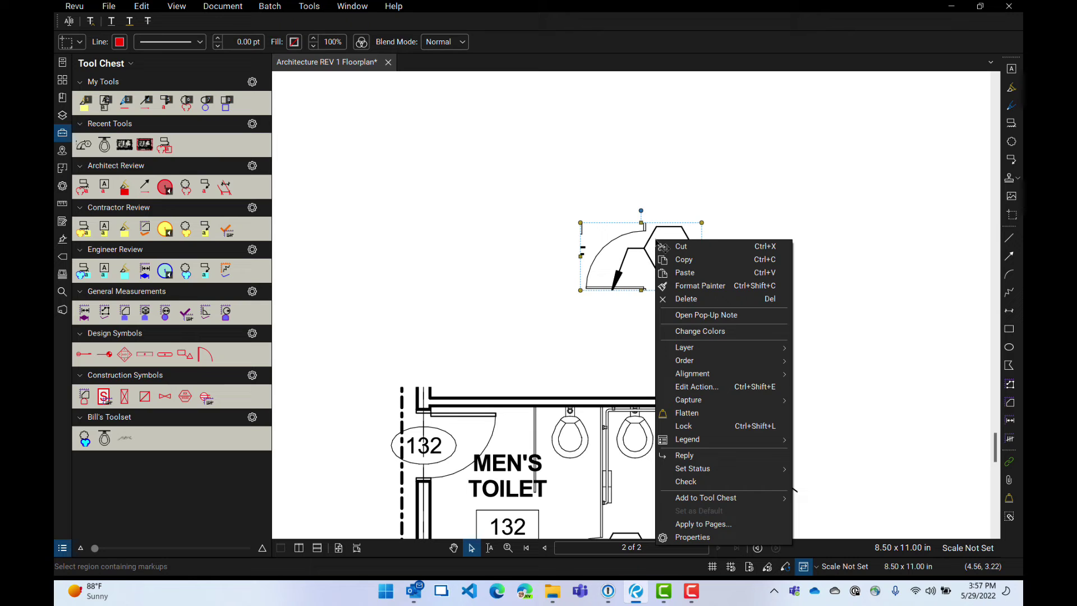
left_click(685, 413)
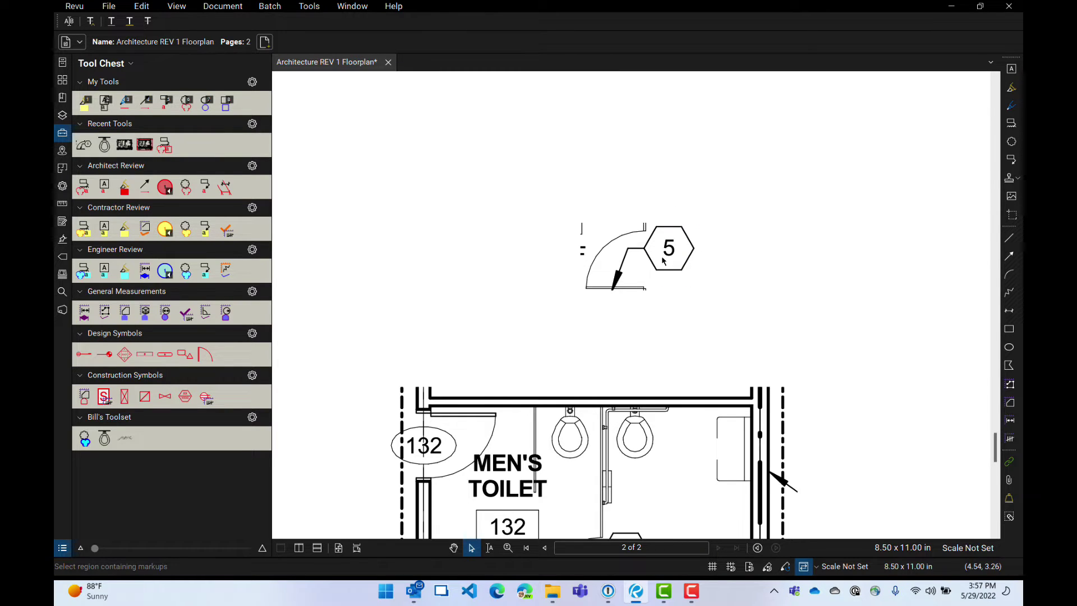
Erase the hexagonal note 5, its leader and the arrowhead crossing the door panel from the flattened copy.
left_click(1008, 514)
scroll(713, 309, "up", 3)
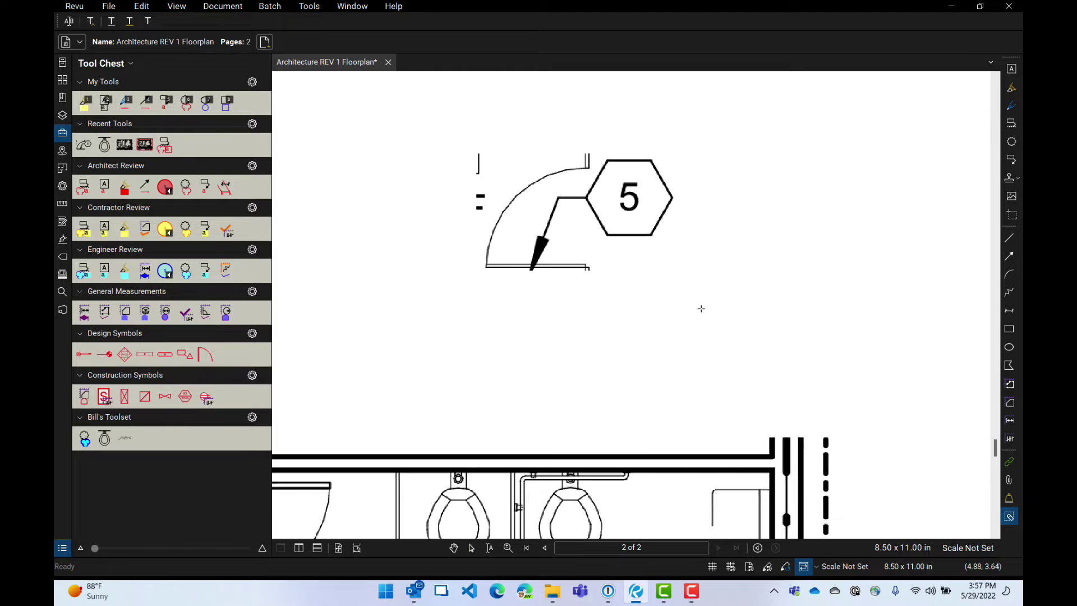
left_click_drag(664, 210, 527, 257)
left_click_drag(708, 151, 594, 233)
mouse_move(627, 179)
left_mouse_down()
mouse_move(562, 213)
mouse_move(565, 222)
left_mouse_up()
scroll(565, 222, "up", 5)
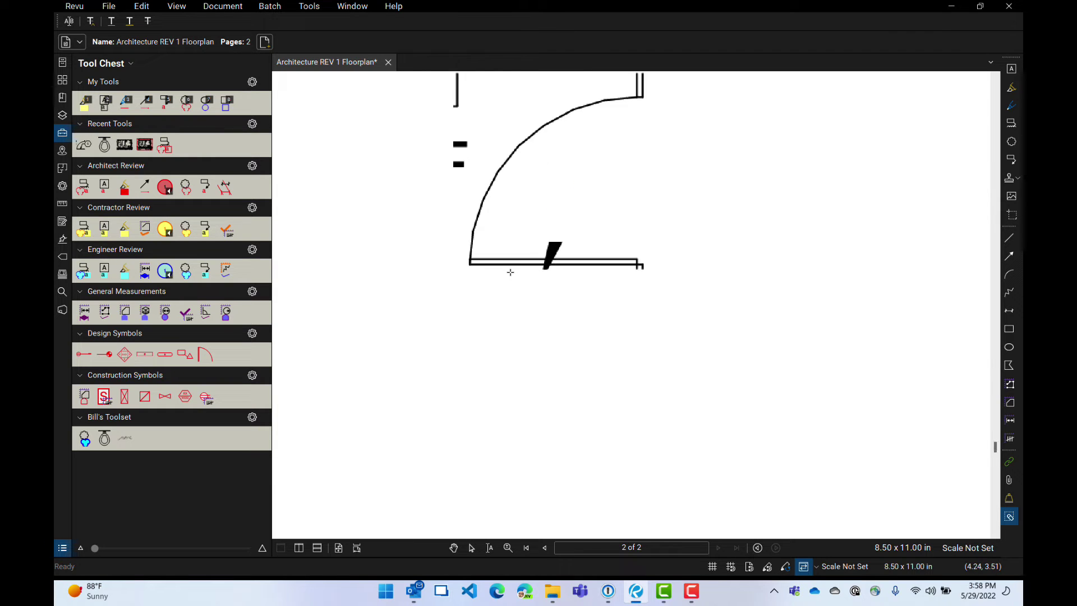
mouse_move(667, 155)
left_mouse_down()
mouse_move(527, 233)
mouse_move(518, 251)
left_mouse_up()
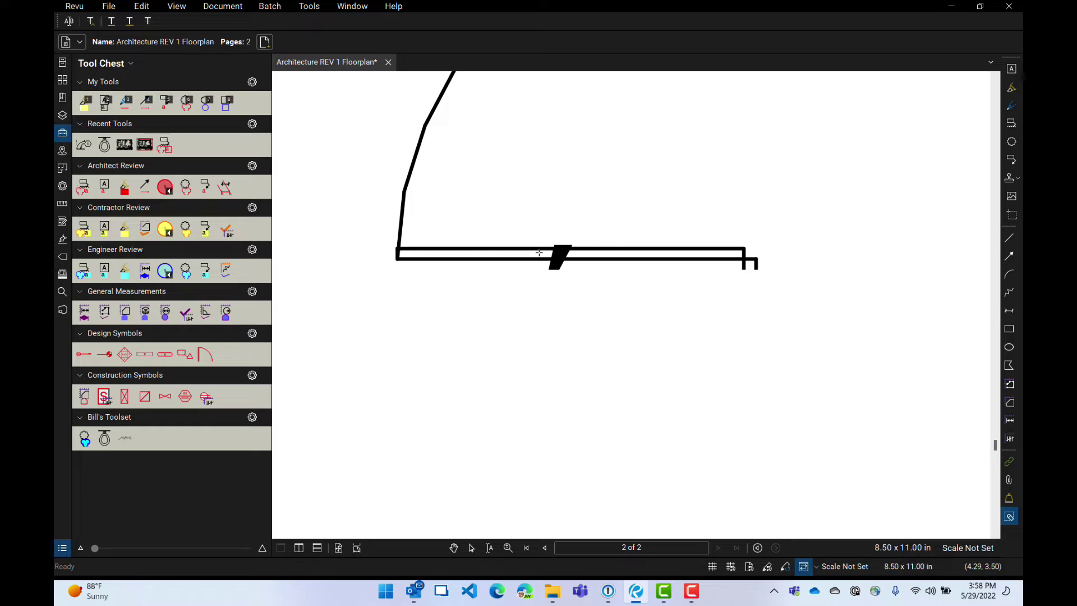
mouse_move(547, 252)
left_mouse_down()
mouse_move(595, 259)
mouse_move(584, 259)
left_mouse_up()
left_click_drag(534, 228, 609, 306)
scroll(589, 257, "up", 1)
scroll(589, 258, "down", 2)
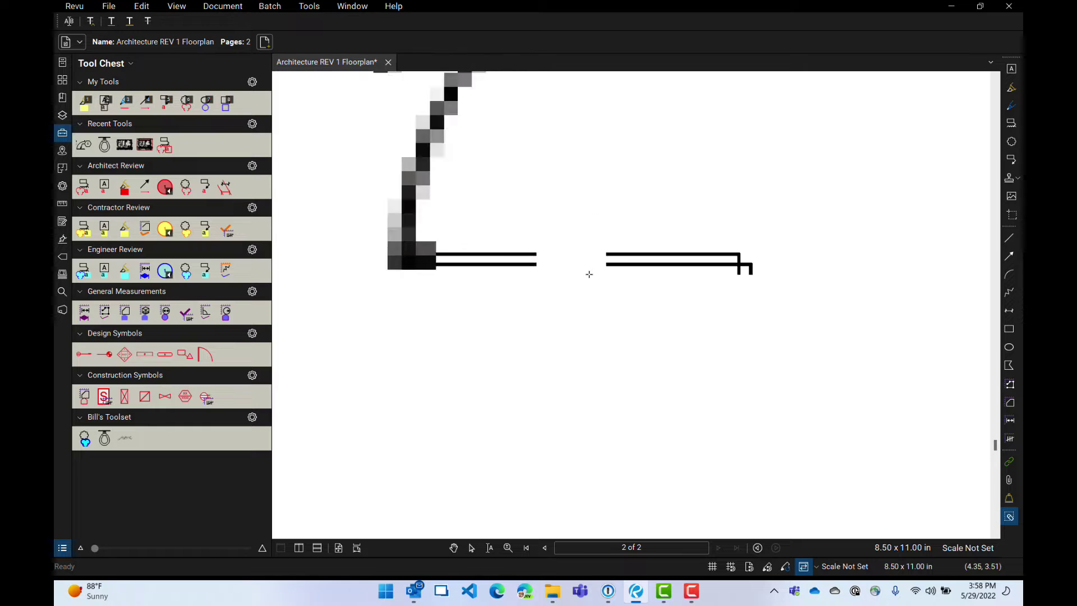
Erase the stray marks beside the door arc and the short jamb stub at the door panel's hinge end.
scroll(583, 236, "up", 3)
mouse_move(464, 93)
left_mouse_down()
mouse_move(529, 365)
mouse_move(527, 346)
left_mouse_up()
scroll(785, 466, "up", 3)
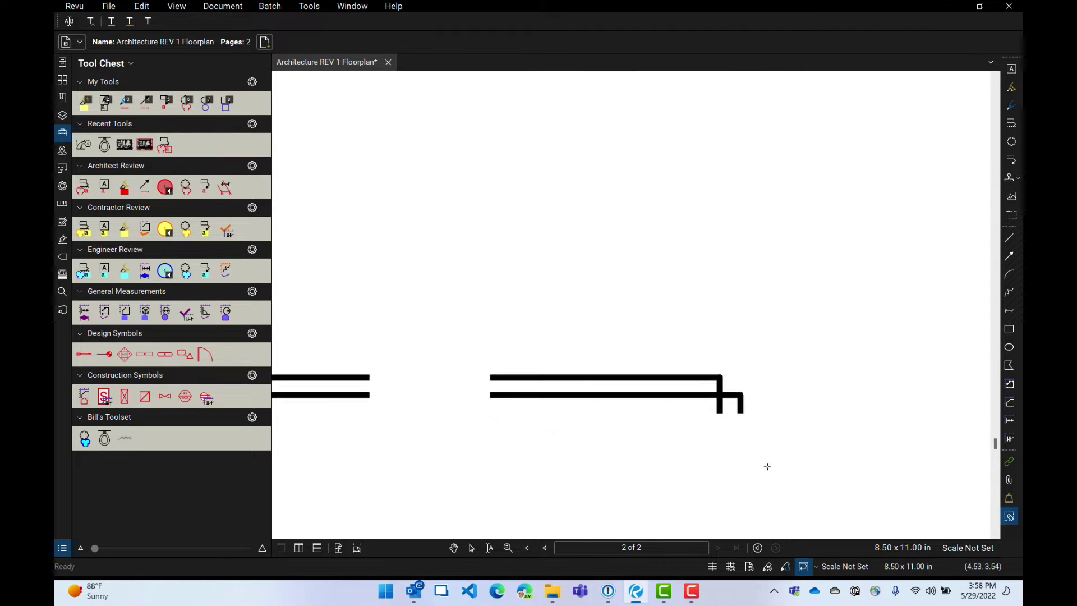
mouse_move(758, 392)
left_mouse_down()
mouse_move(724, 426)
mouse_move(744, 402)
mouse_move(717, 373)
mouse_move(699, 381)
left_mouse_up()
scroll(786, 423, "down", 5)
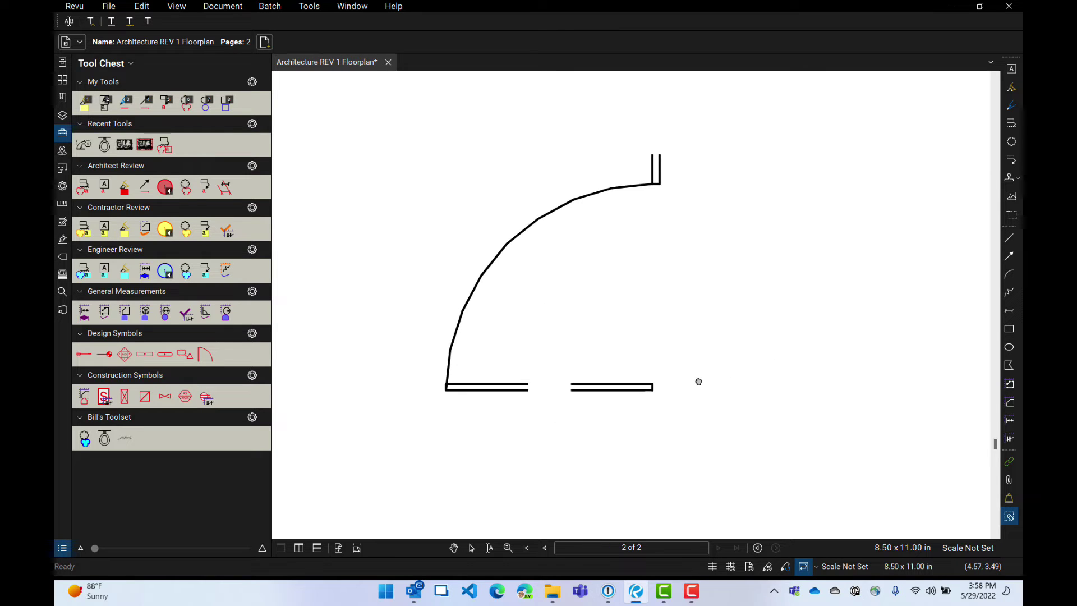
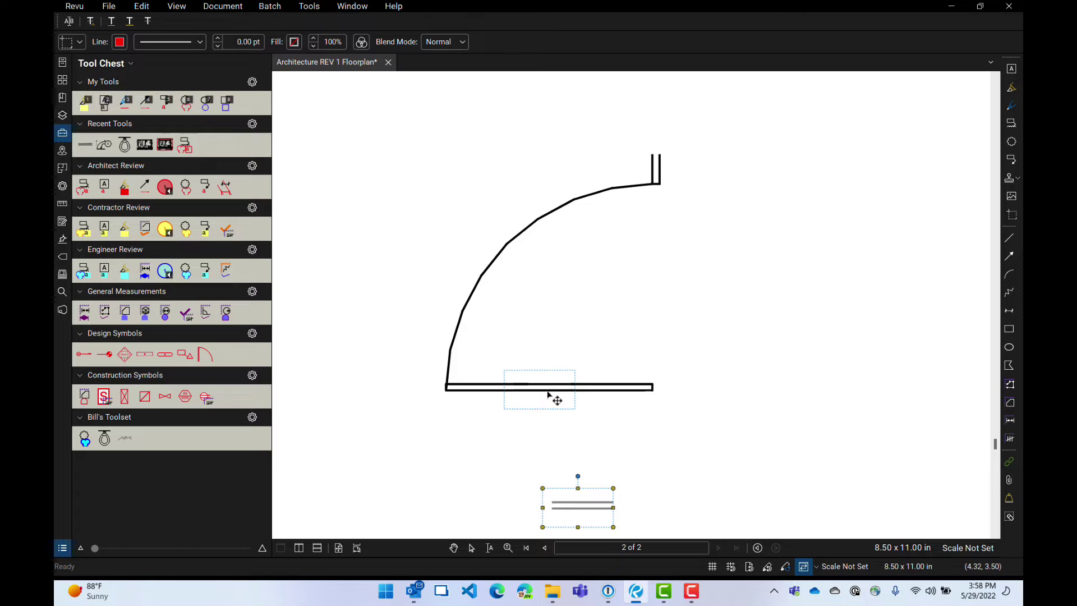
Close the gap in the door panel with the copied double-line piece and delete the spare copy.
left_click(766, 463)
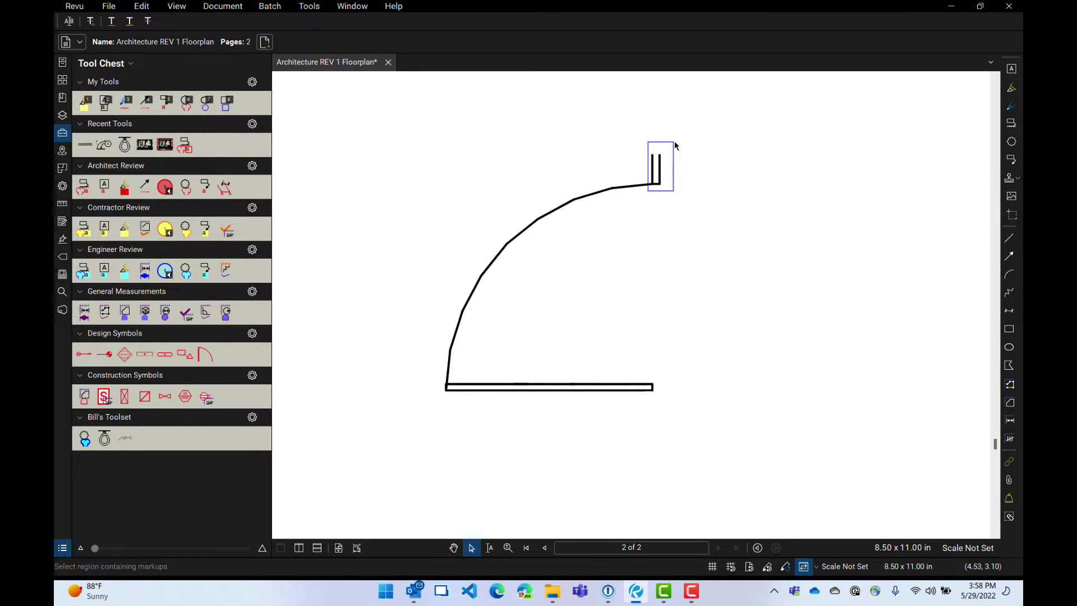
key("ctrl+z")
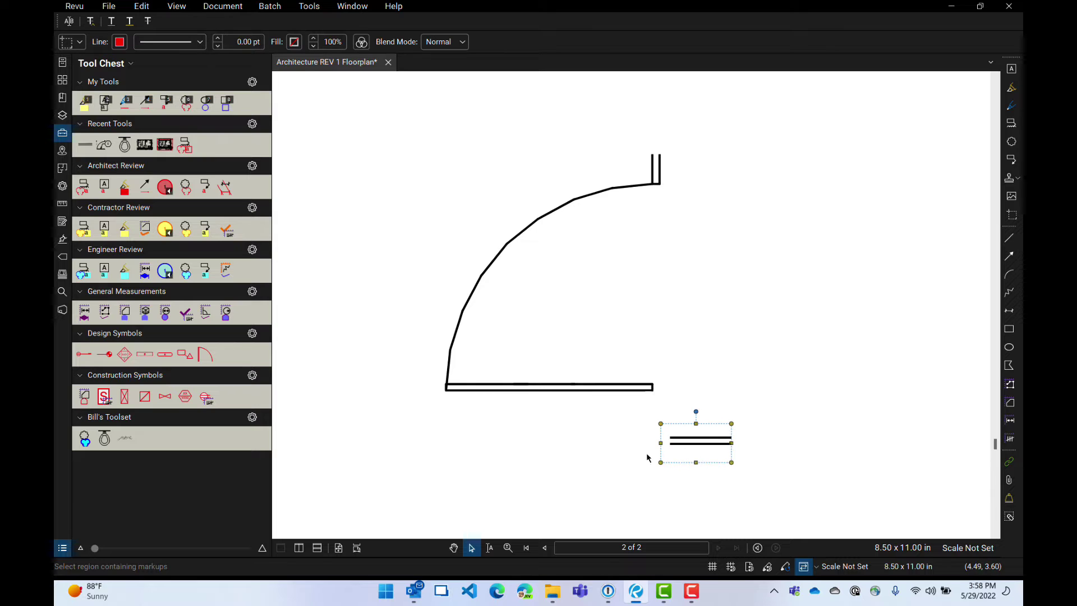
key("Delete")
left_click(1010, 516)
left_click_drag(622, 369, 667, 411)
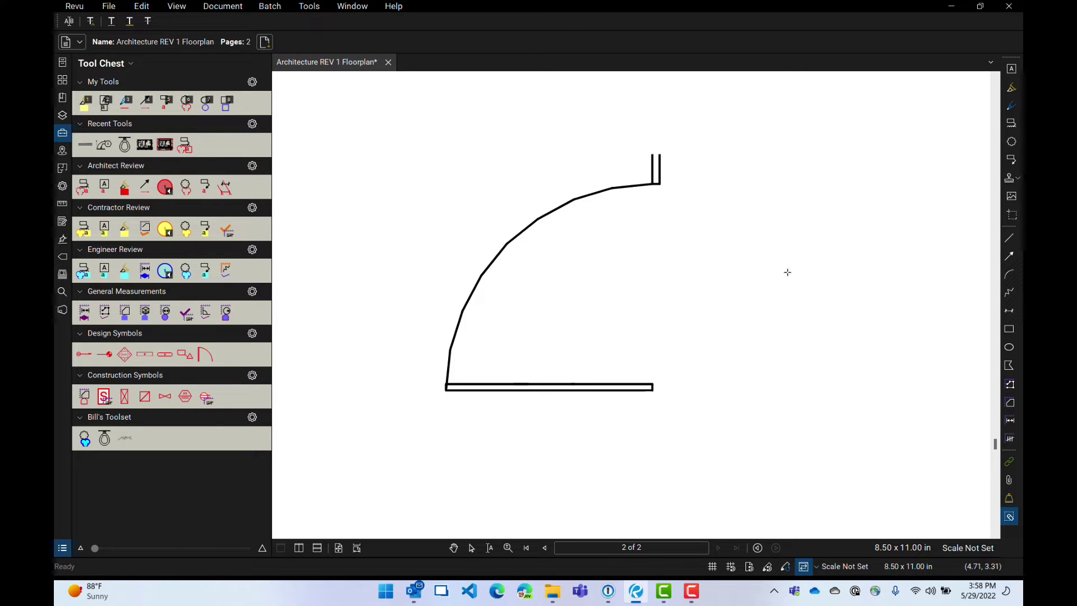
Copy the door panel's closed end as a snapshot, turn it vertical and place it below the hinge end as a jamb.
left_click(1012, 216)
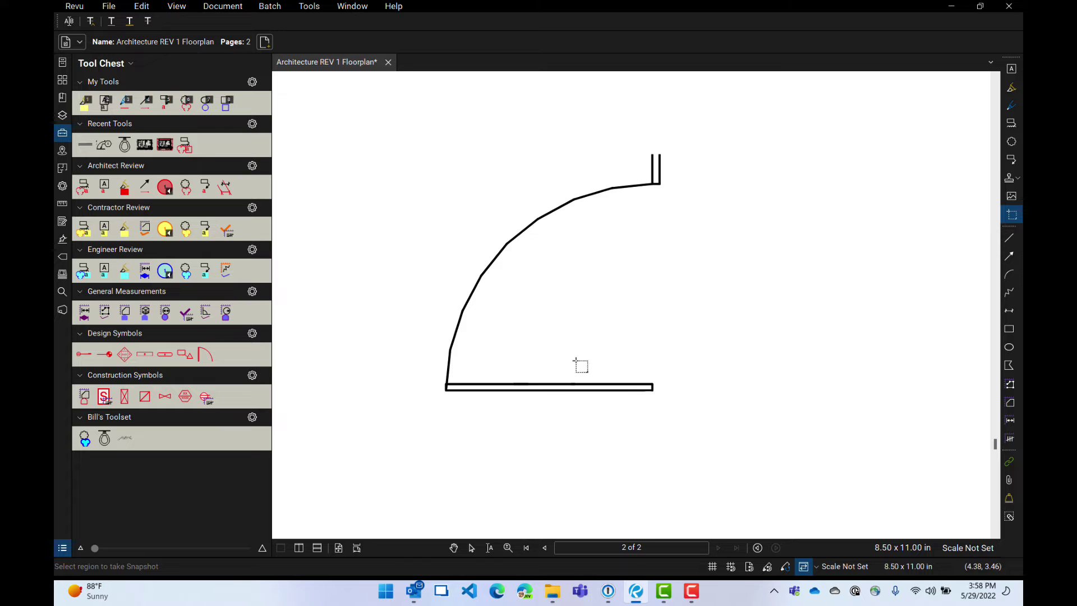
left_click_drag(630, 385, 668, 401)
key("ctrl+v")
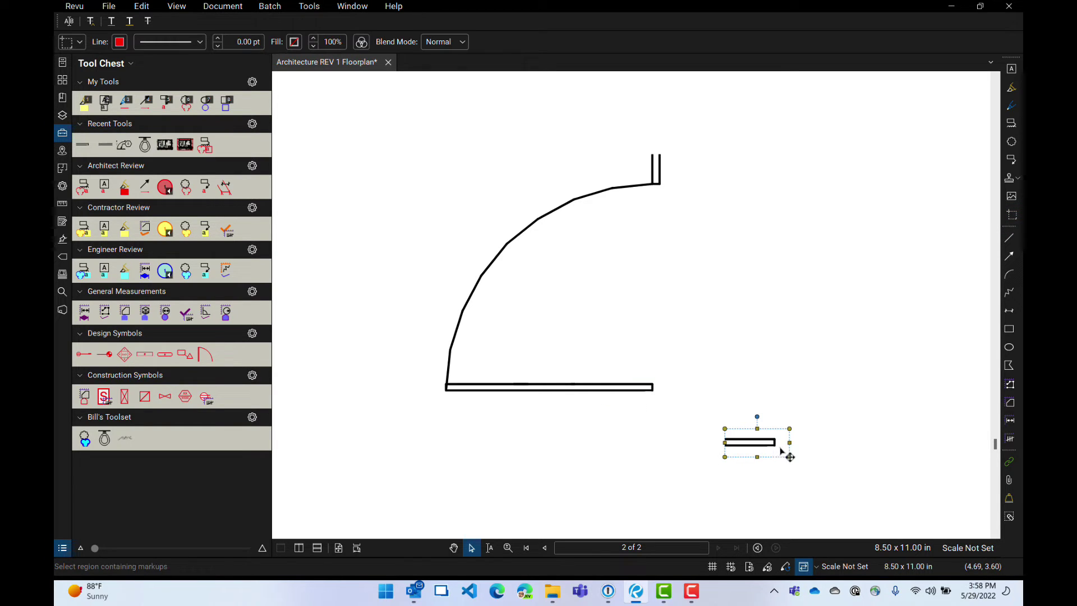
left_click_drag(705, 440, 705, 441)
left_click_drag(770, 461, 664, 427)
left_click(873, 156)
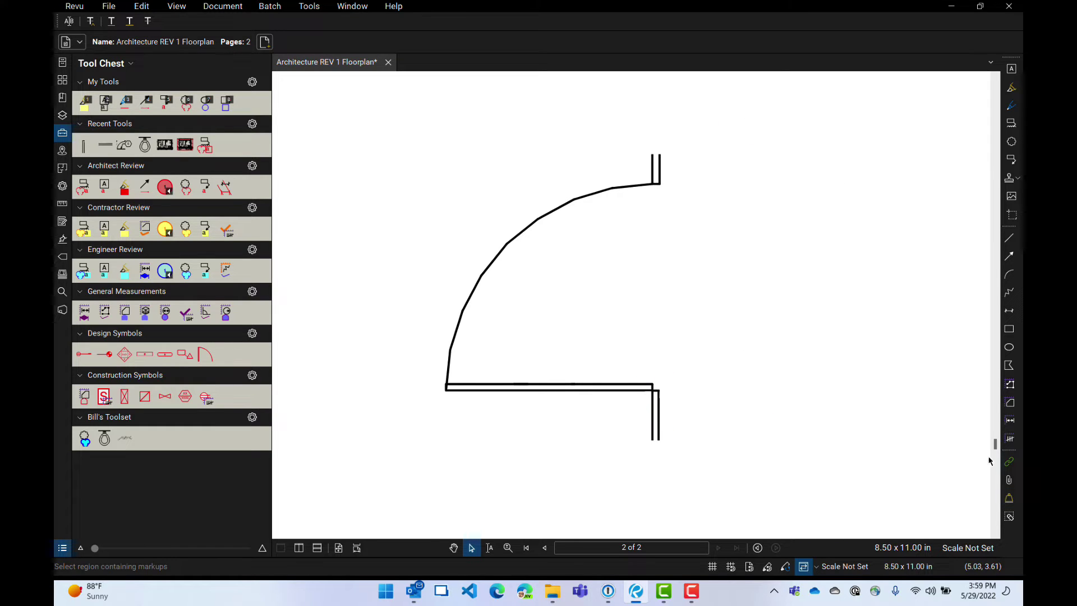
Take a snapshot of the complete cleaned-up door symbol and paste it onto the Men's Toilet 132 plan.
left_click(1013, 215)
left_click_drag(693, 137, 421, 455)
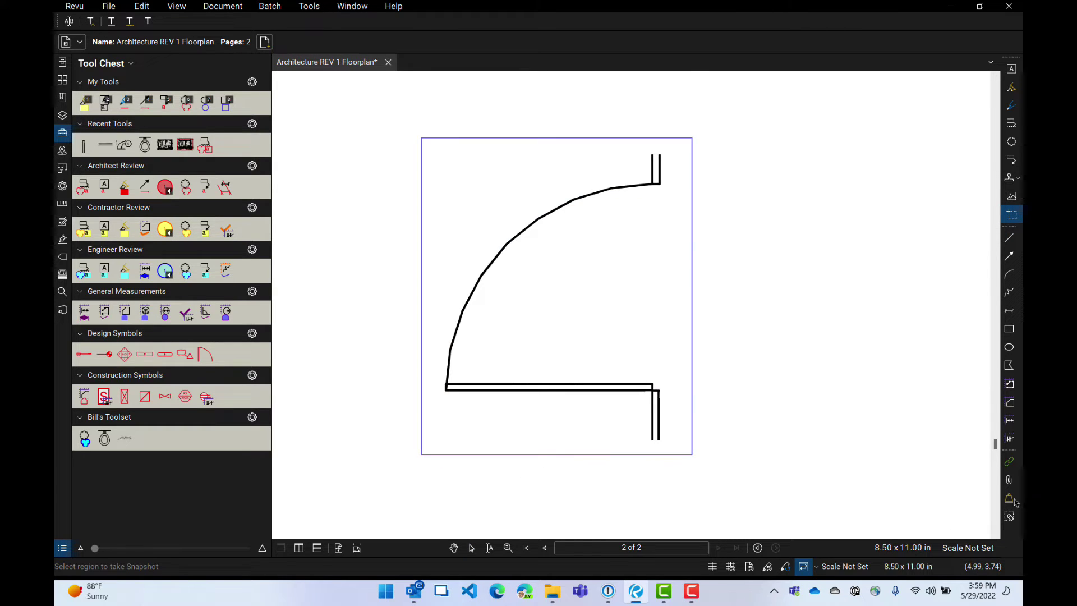
scroll(741, 356, "down", 4)
scroll(742, 376, "down", 4)
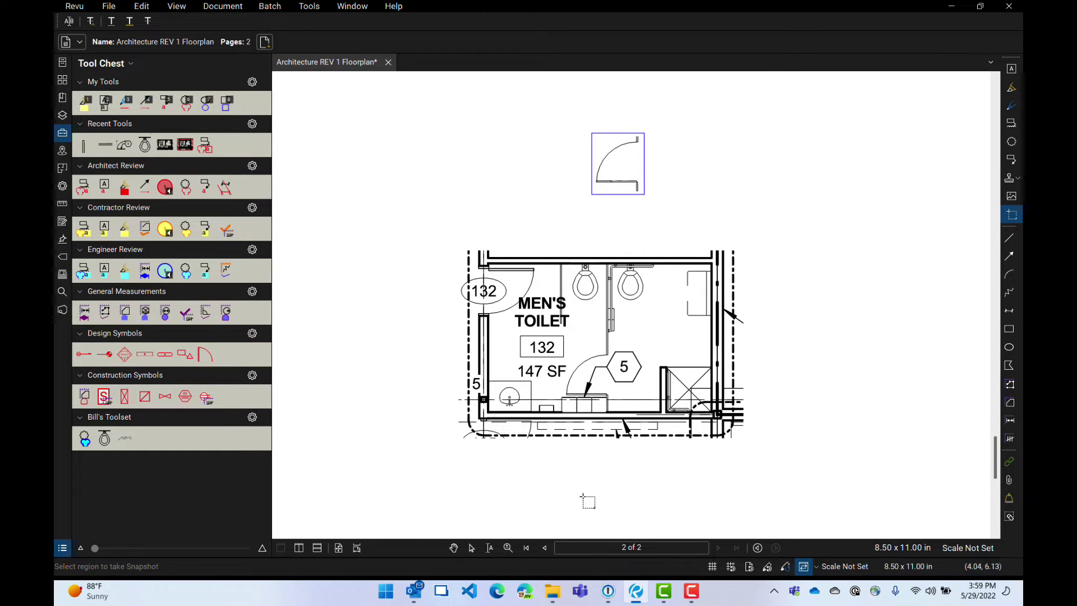
key("ctrl+v")
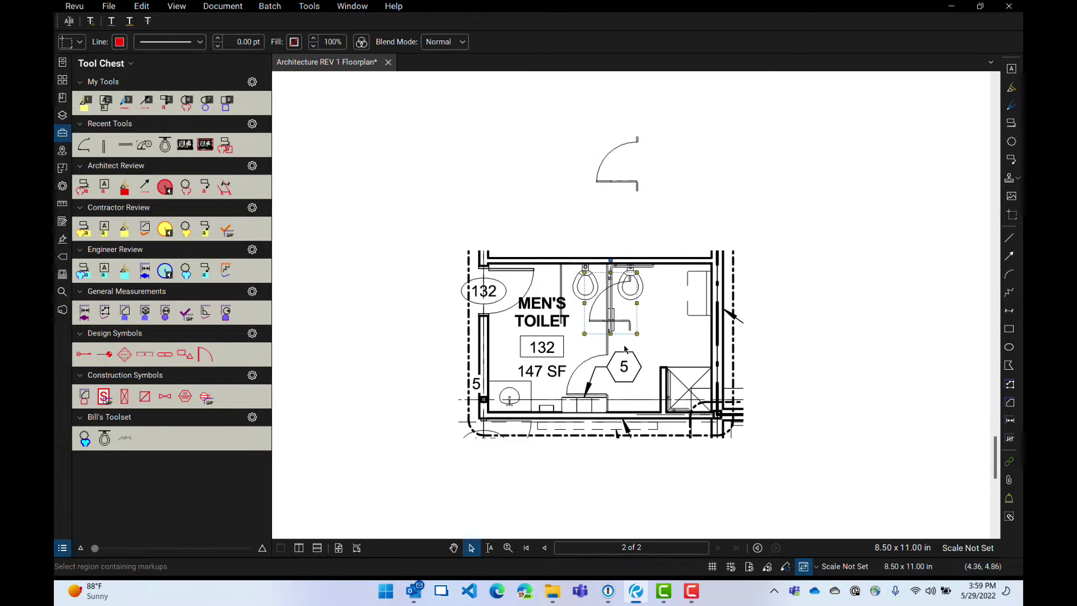
Rotate the pasted door 90 degrees counterclockwise and fit it across the opening between the new stall's partitions.
mouse_move(611, 262)
left_mouse_down()
mouse_move(586, 277)
mouse_move(577, 306)
left_mouse_up()
scroll(610, 329, "up", 5)
left_click_drag(672, 285, 599, 401)
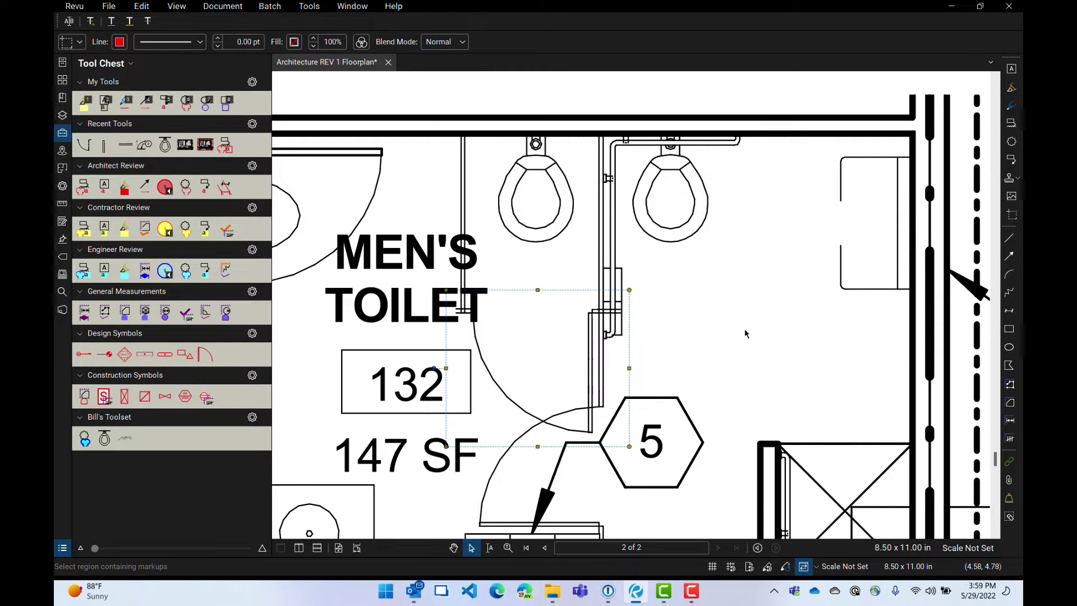
scroll(614, 308, "up", 5)
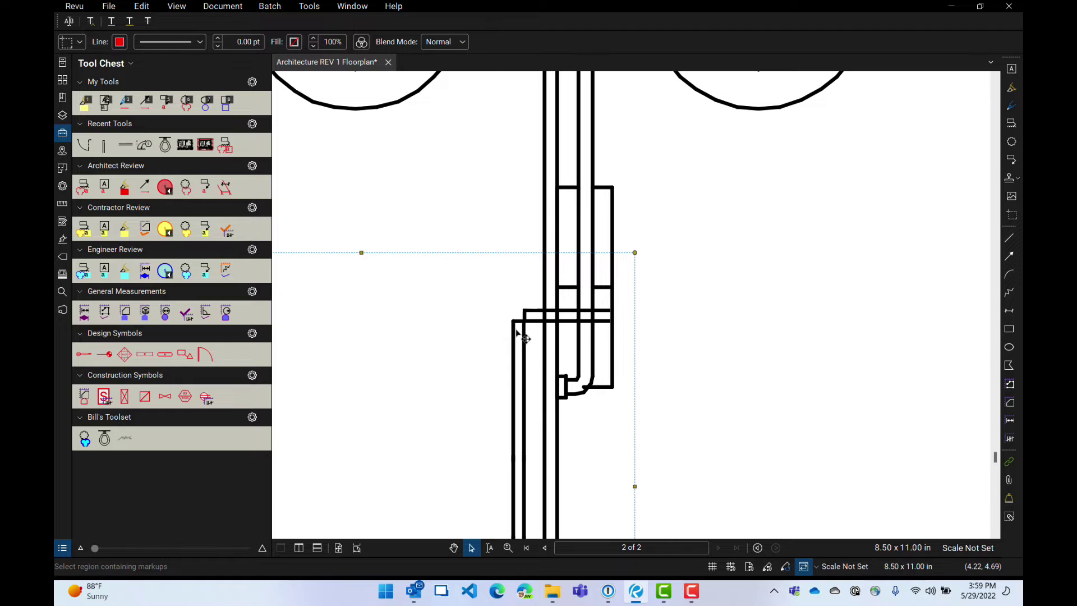
scroll(522, 339, "down", 5)
left_click(831, 473)
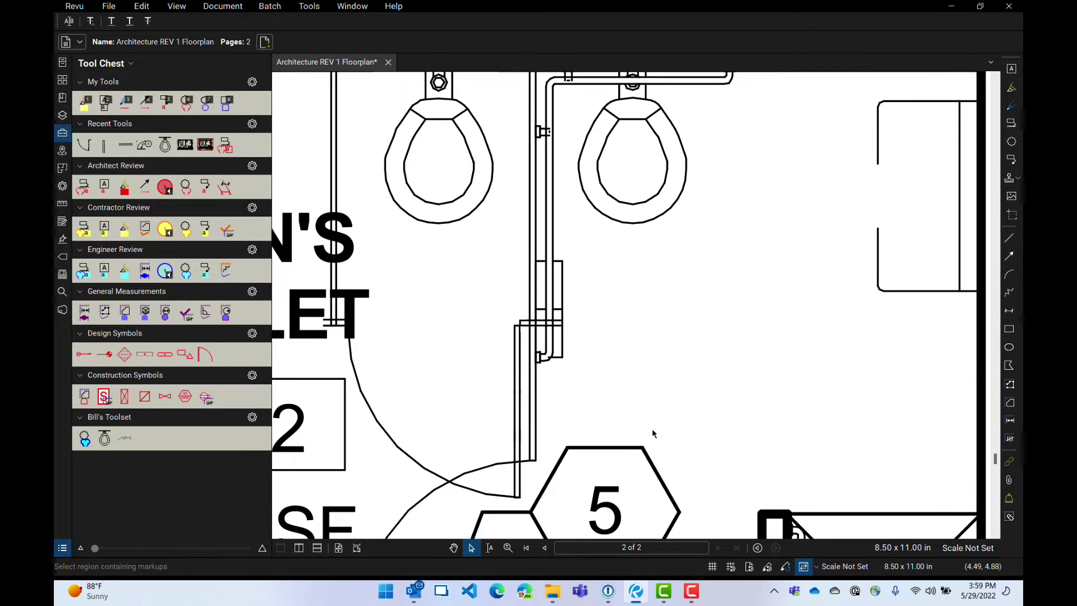
Move the rotated door off the plan to the blank area above the upper wall and flatten it.
left_click_drag(529, 369, 607, 371)
scroll(607, 371, "down", 5)
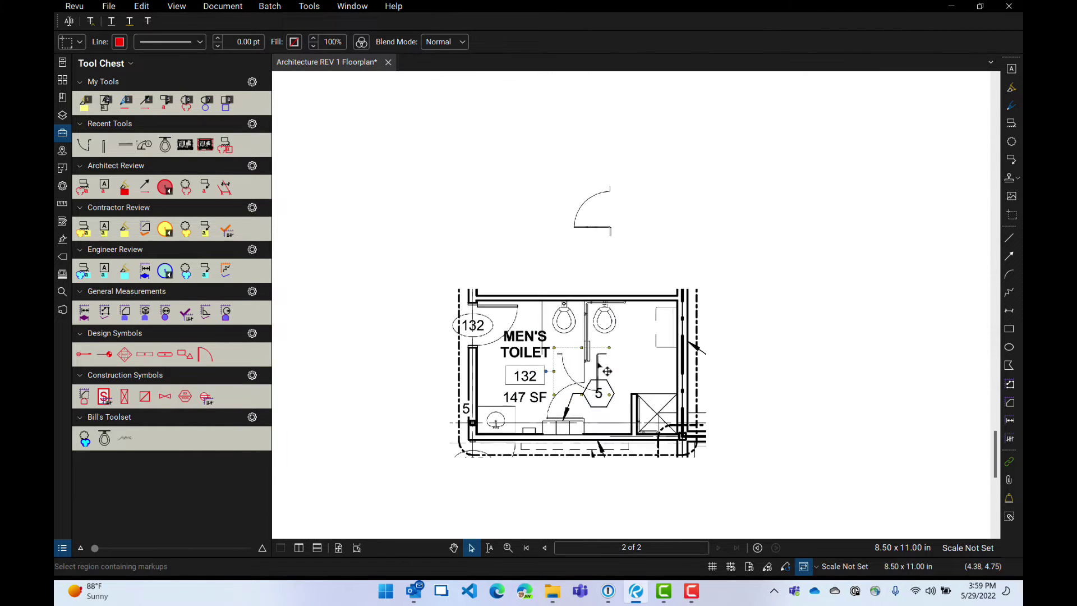
mouse_move(602, 325)
left_mouse_down()
mouse_move(581, 258)
mouse_move(591, 276)
left_mouse_up()
scroll(570, 293, "up", 6)
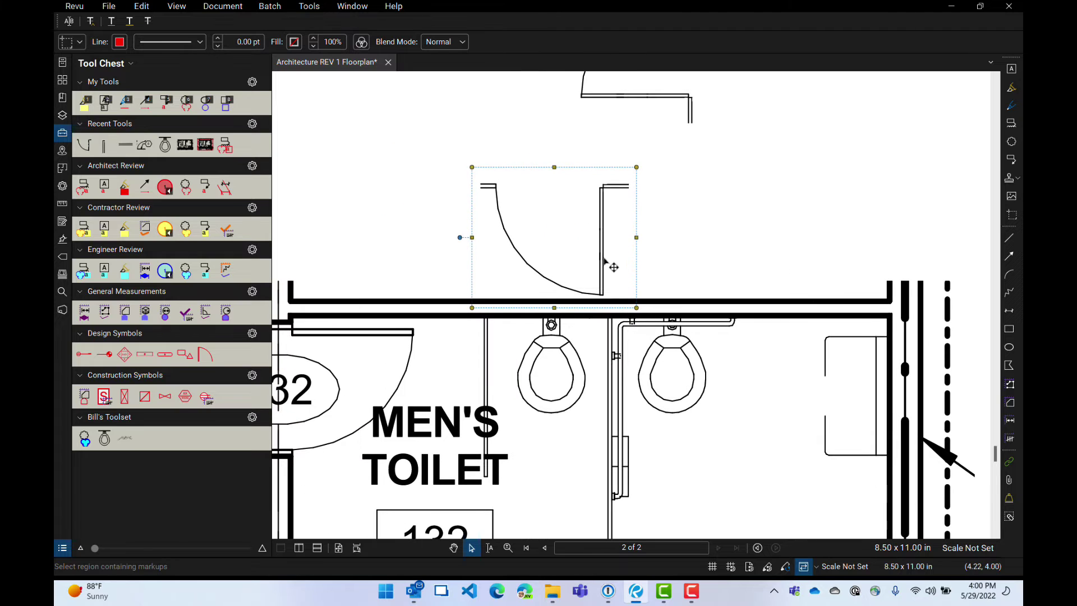
left_click_drag(609, 267, 605, 267)
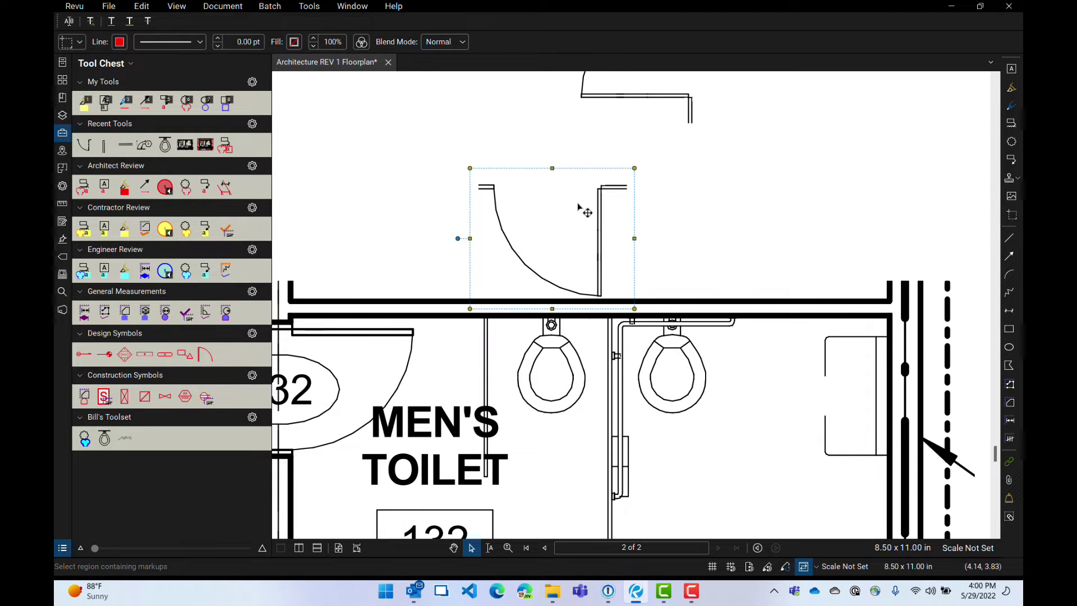
right_click(600, 241)
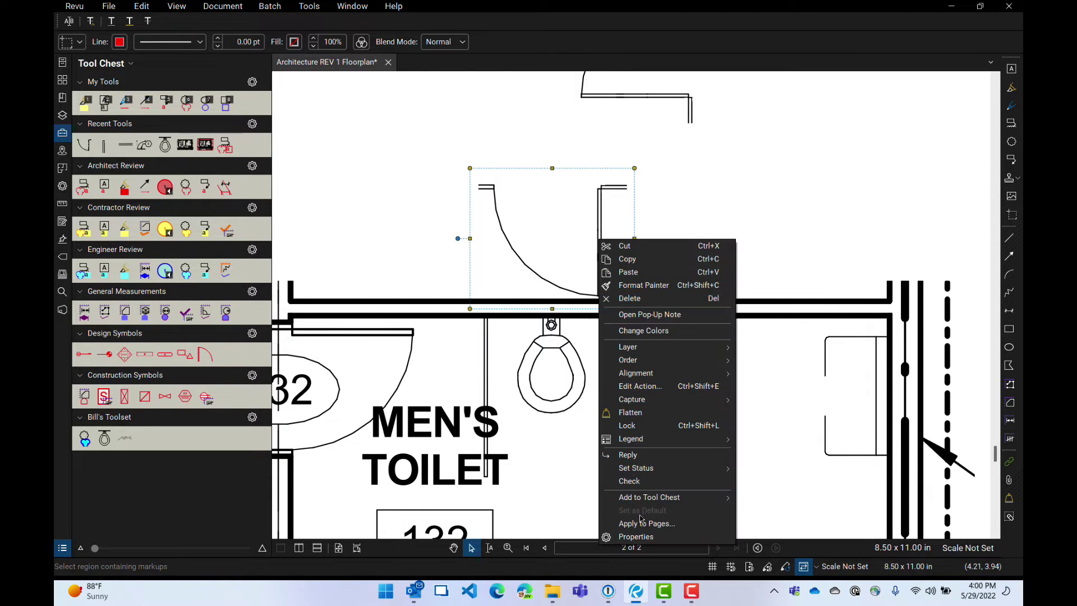
left_click(631, 412)
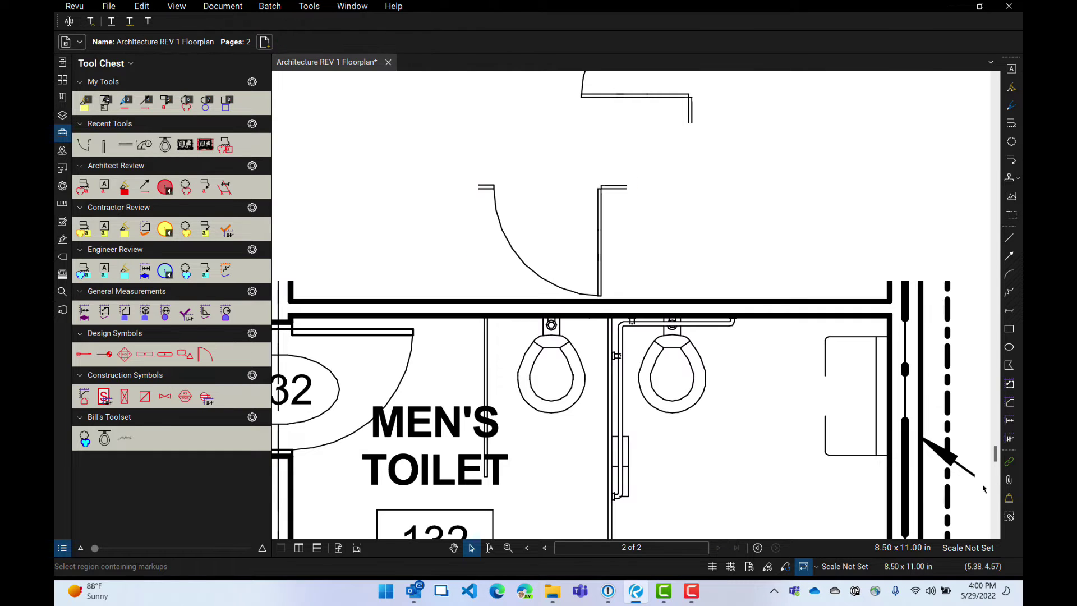
Erase the outer portions of the jamb stubs on both sides of the rotated door.
left_click(1010, 517)
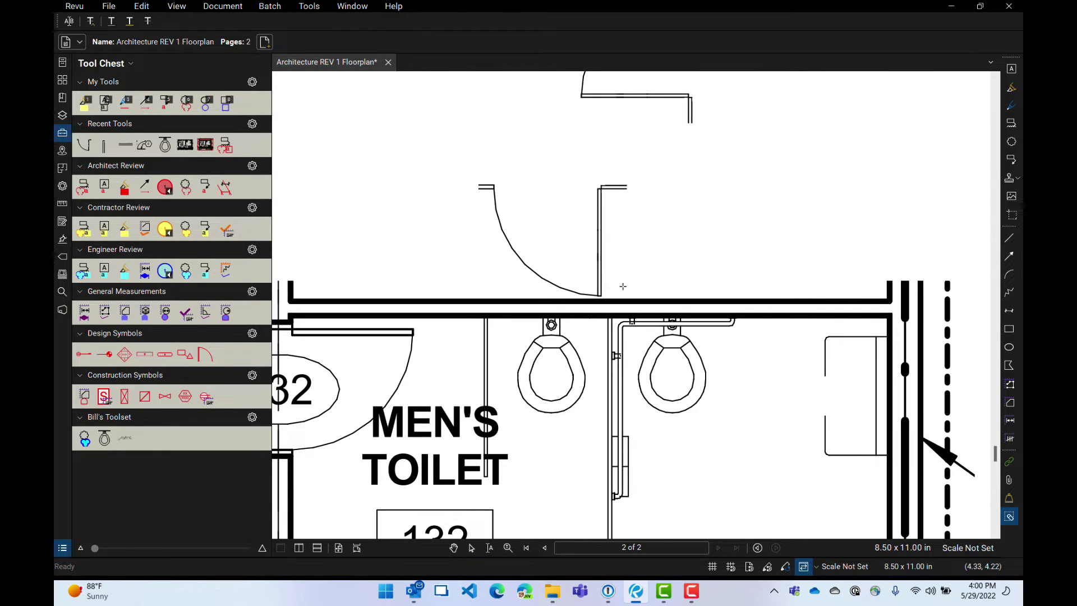
left_click_drag(606, 295, 639, 172)
left_click_drag(488, 293, 471, 160)
scroll(537, 225, "down", 3)
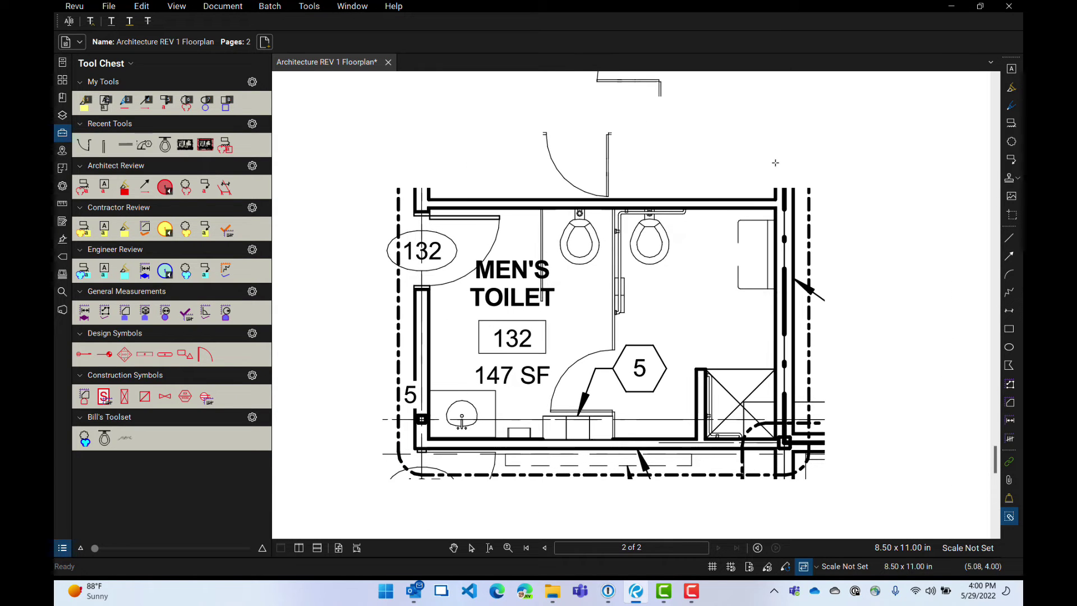
Take a snapshot of the trimmed door, paste it and place it across the new toilet stall's opening.
left_click(1013, 214)
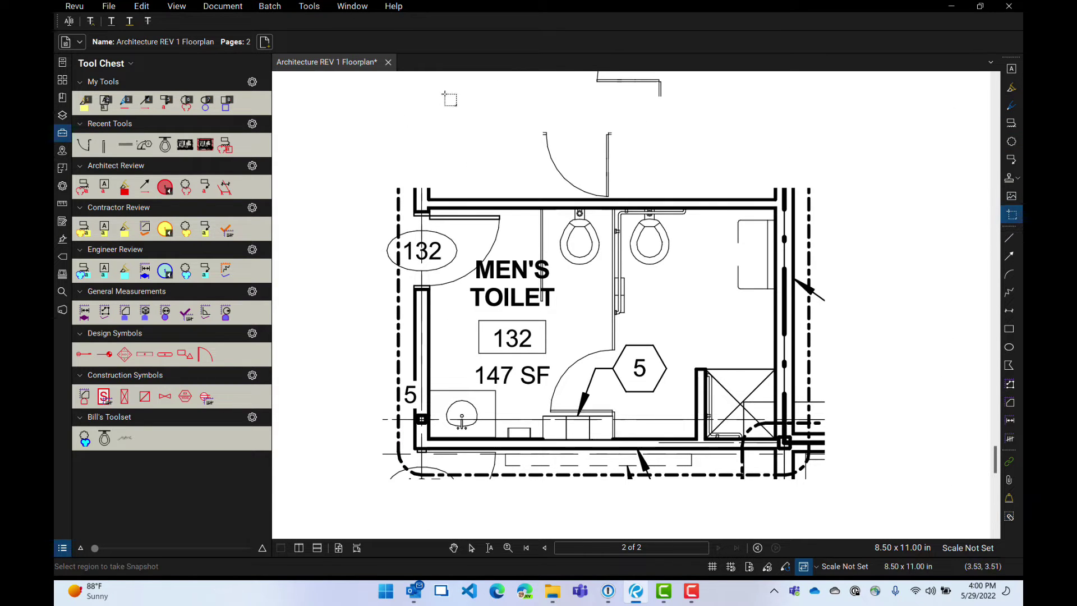
left_click_drag(527, 124, 644, 198)
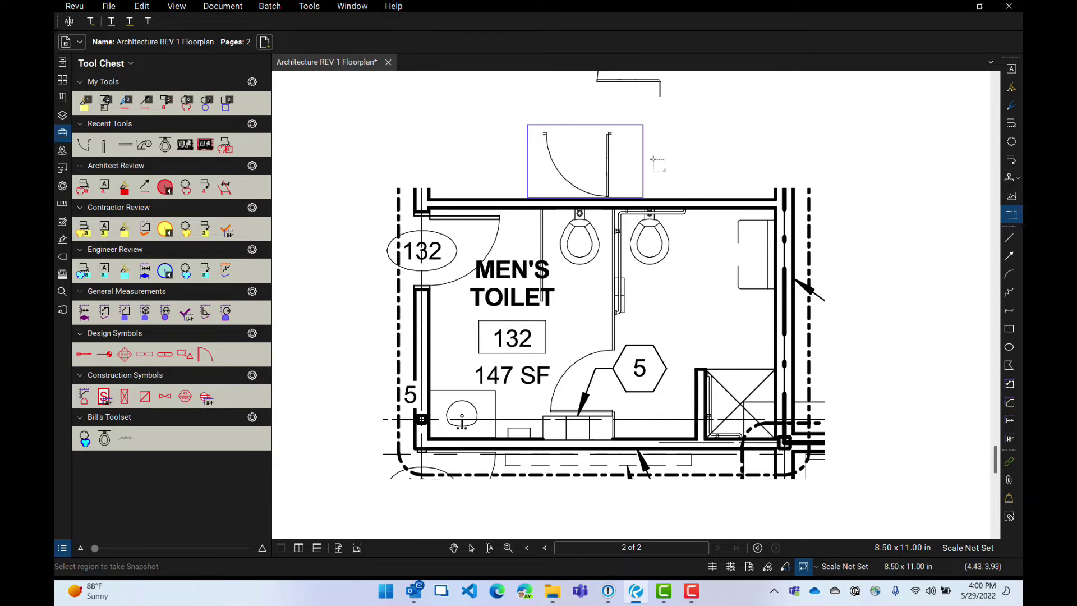
key("Escape")
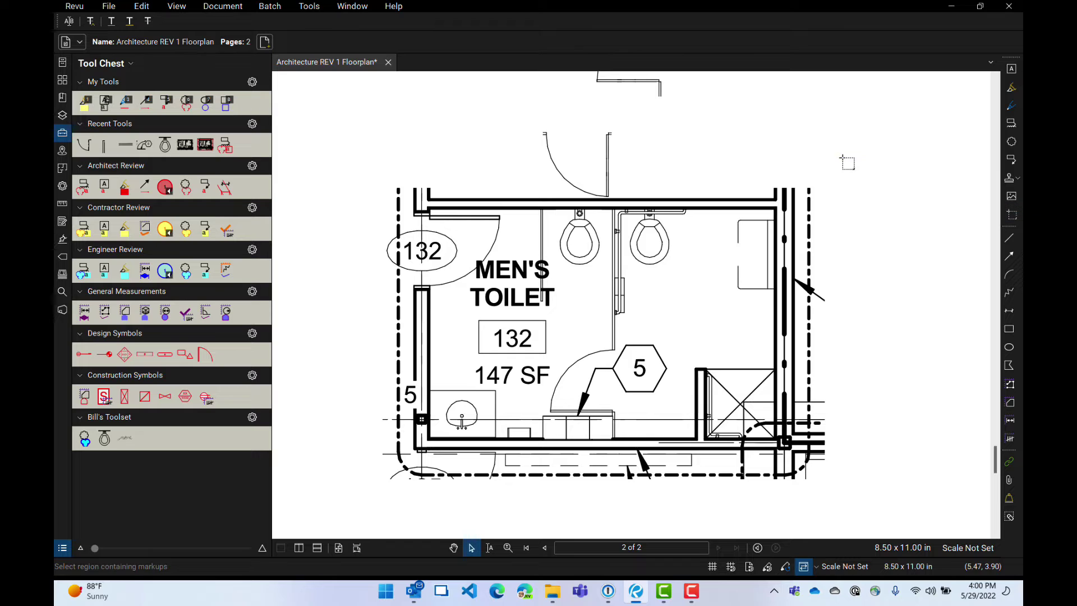
key("ctrl+v")
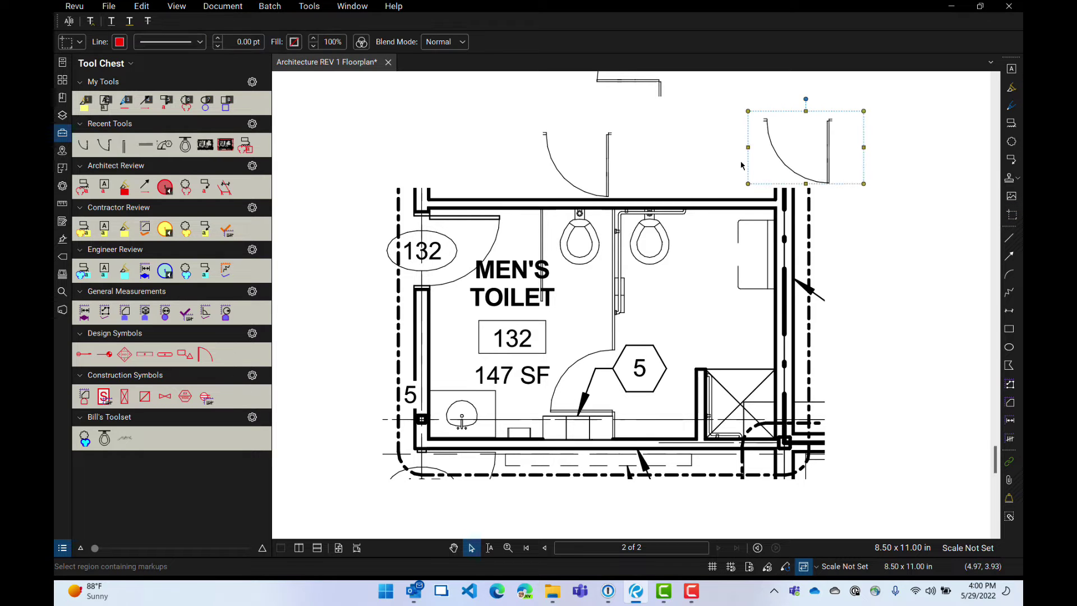
left_click_drag(835, 164, 616, 350)
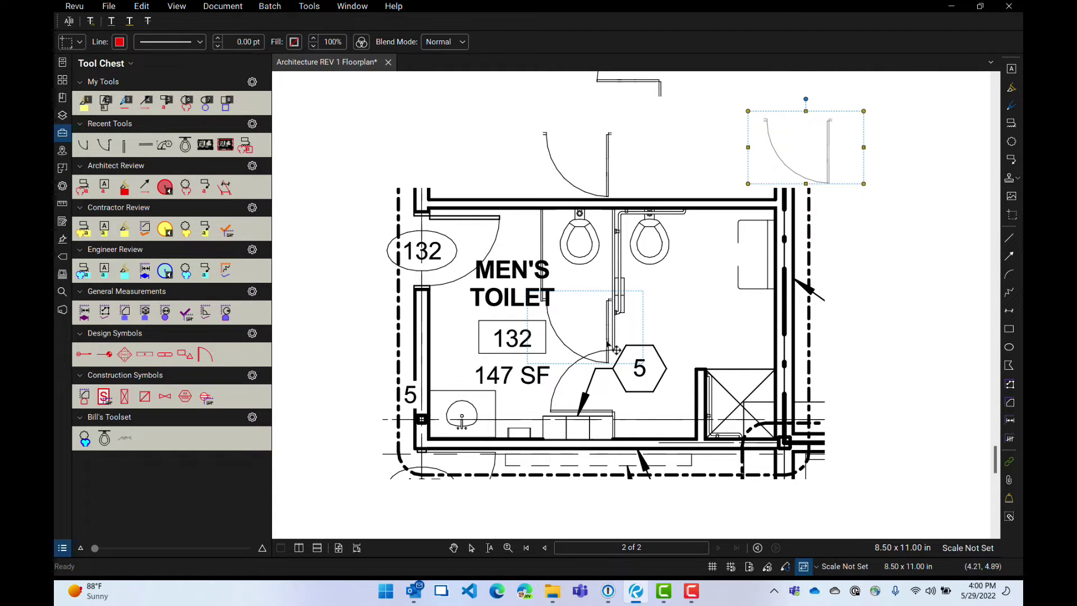
left_click_drag(616, 348, 615, 349)
left_click(675, 302)
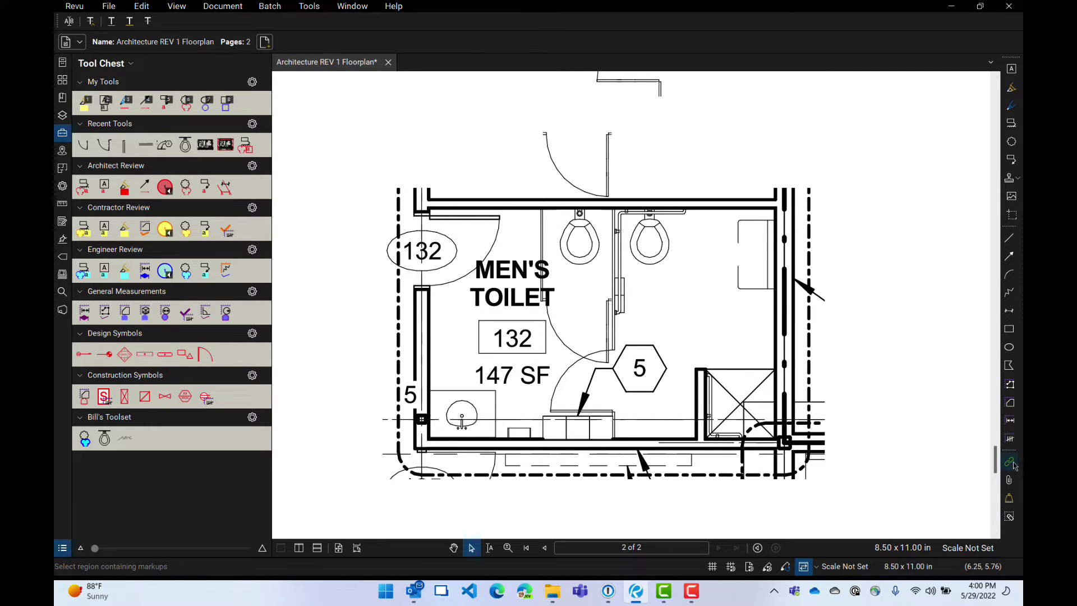
left_click(69, 21)
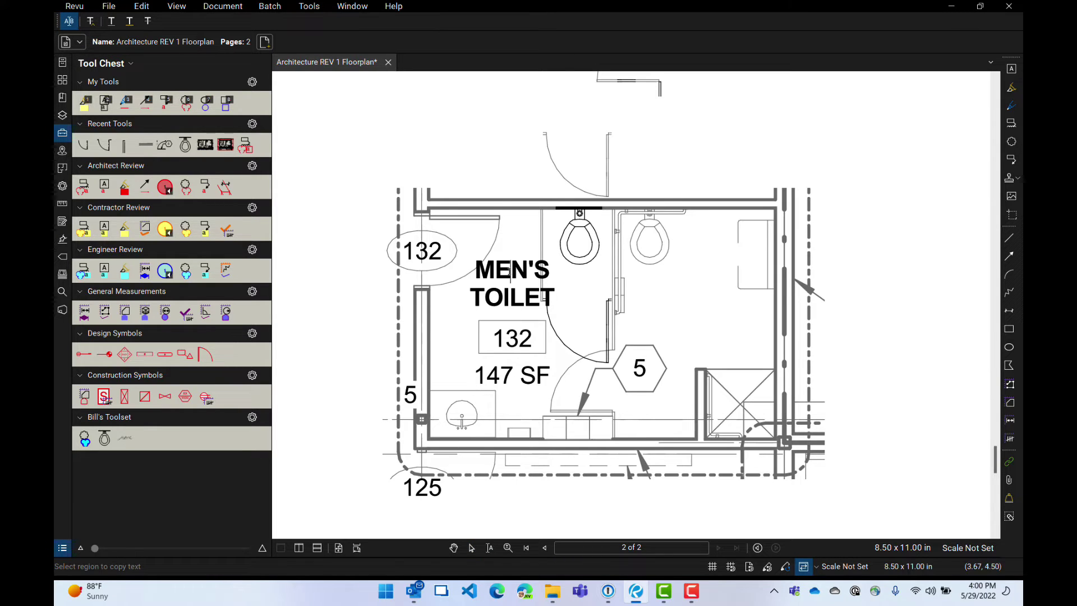
left_click_drag(484, 270, 465, 272)
left_click_drag(548, 270, 473, 267)
type("Uni")
key("BackSpace")
key("BackSpace")
type("NISEX")
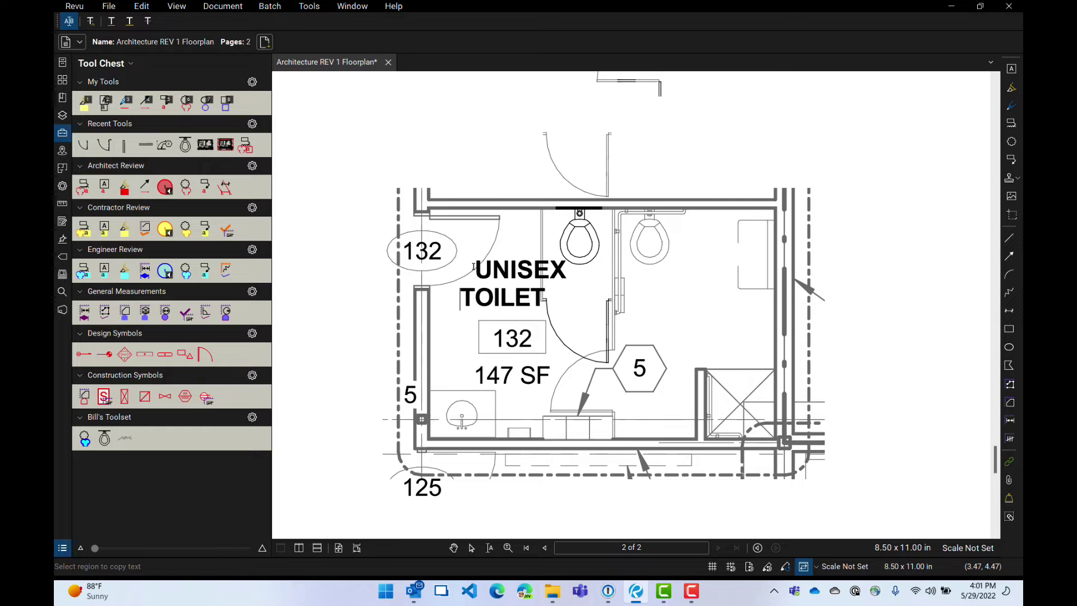
key("BackSpace")
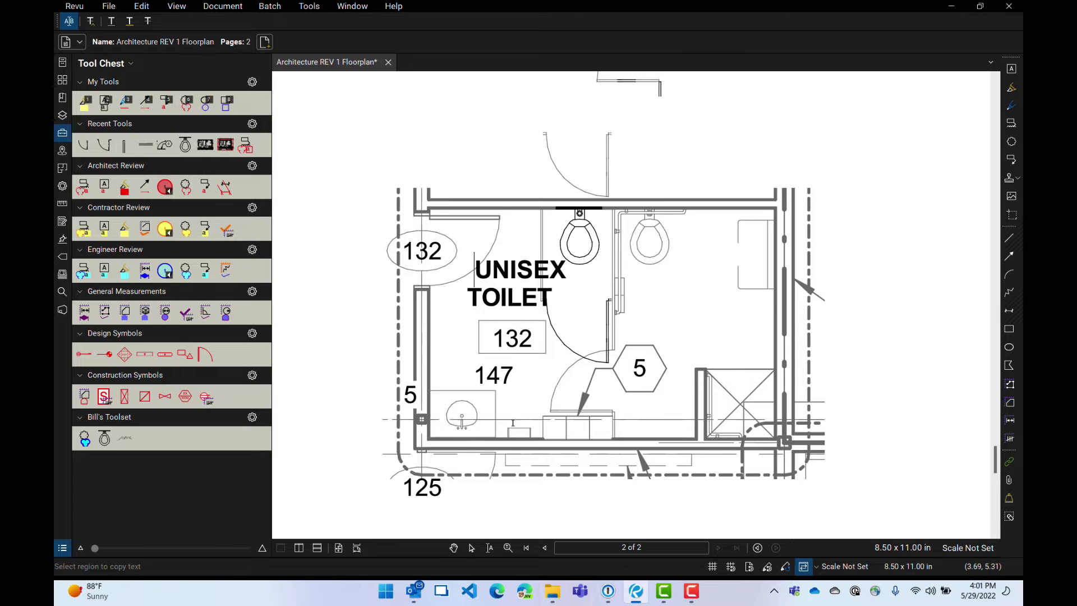
key("Escape")
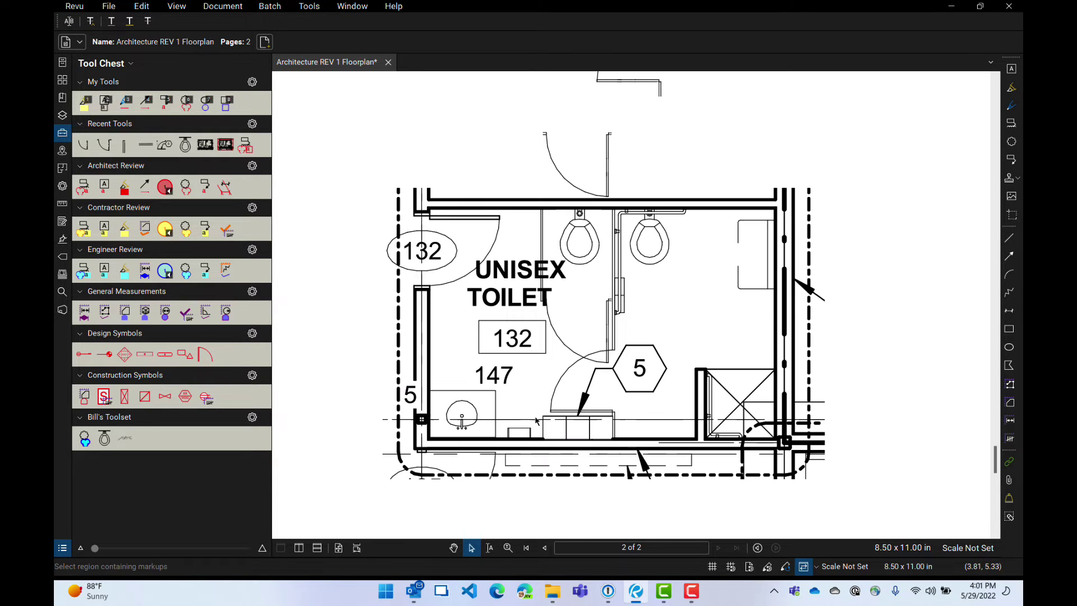
key("ctrl+z")
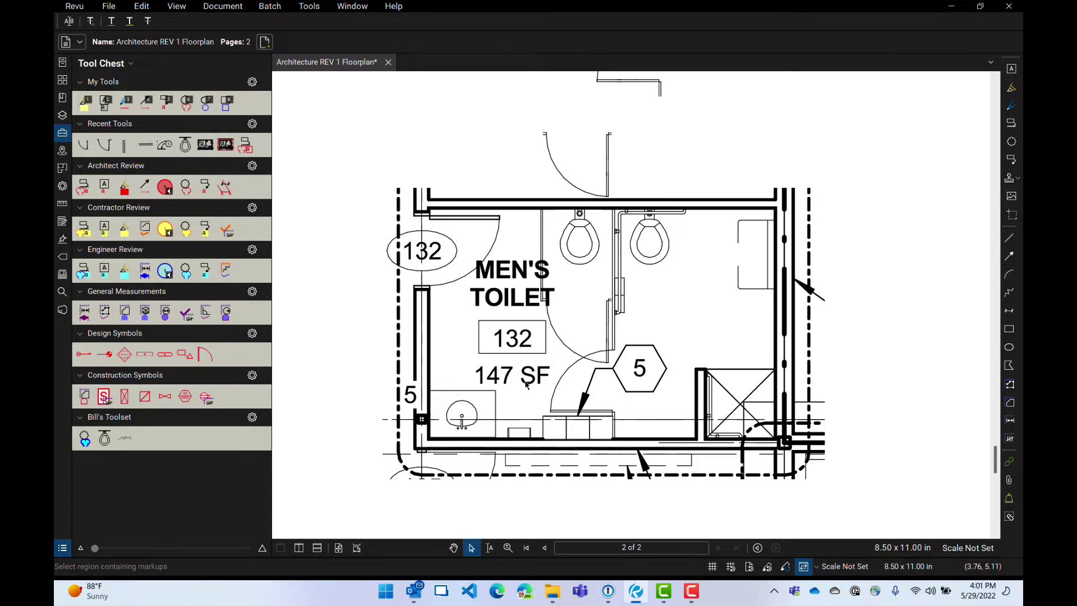
Change "MEN'S" to "UNISEX" in the room label and shift "TOILET" into line beneath it.
scroll(523, 332, "up", 3)
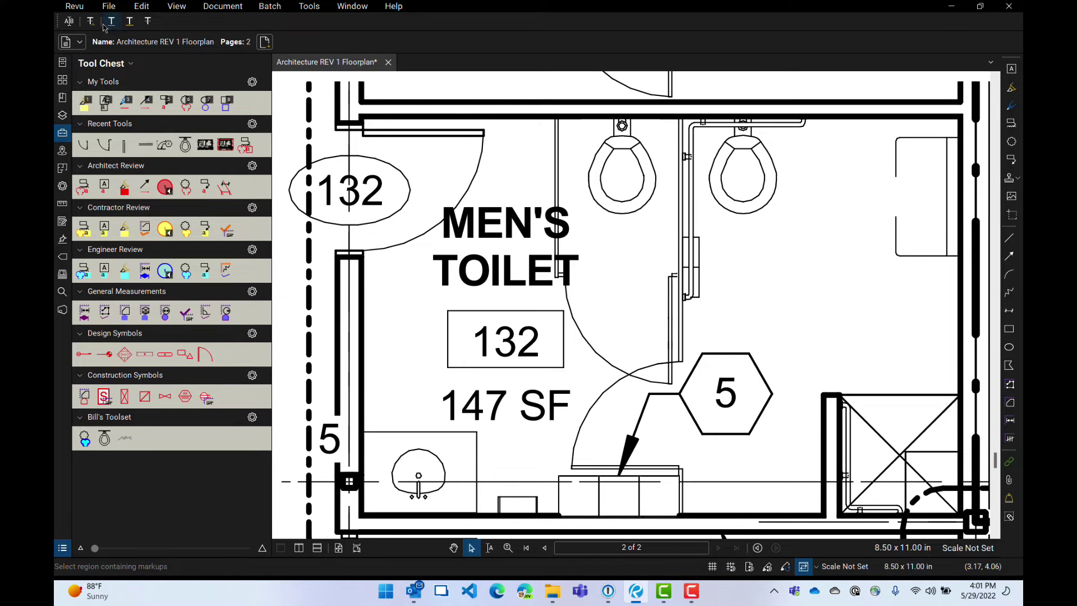
left_click(71, 23)
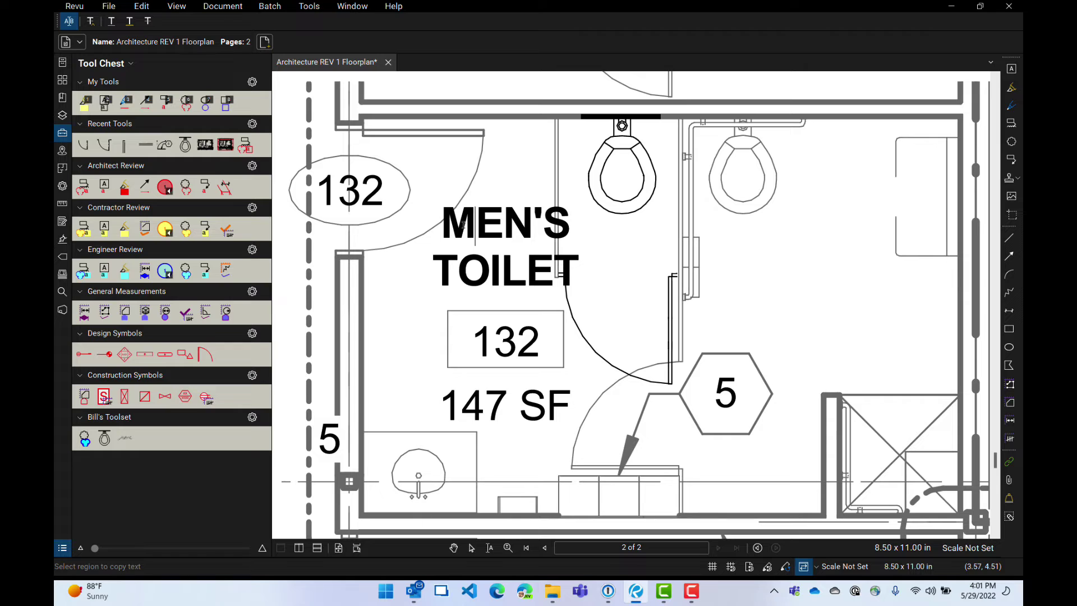
type("un")
key("BackSpace")
key("BackSpace")
type("Unise")
key("BackSpace")
key("BackSpace")
key("BackSpace")
key("BackSpace")
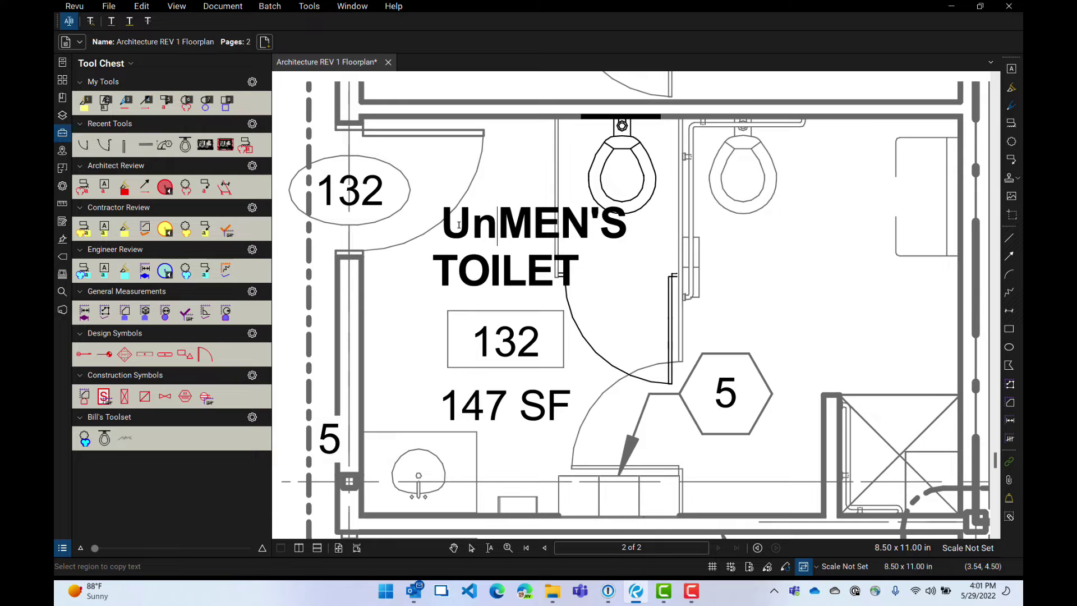
type("UN")
key("BackSpace")
key("BackSpace")
key("BackSpace")
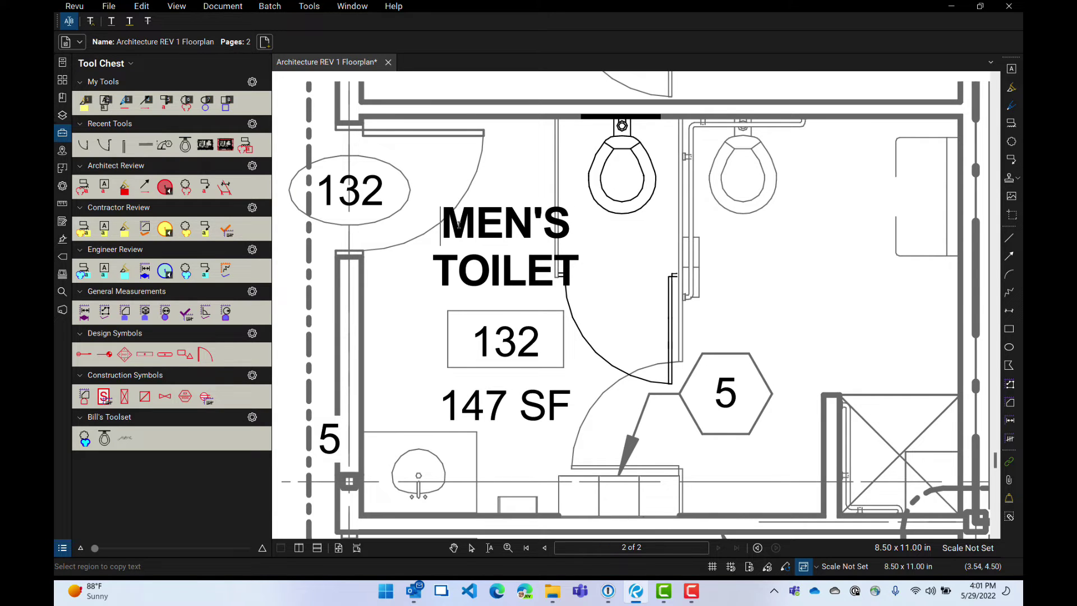
type("UNISEX")
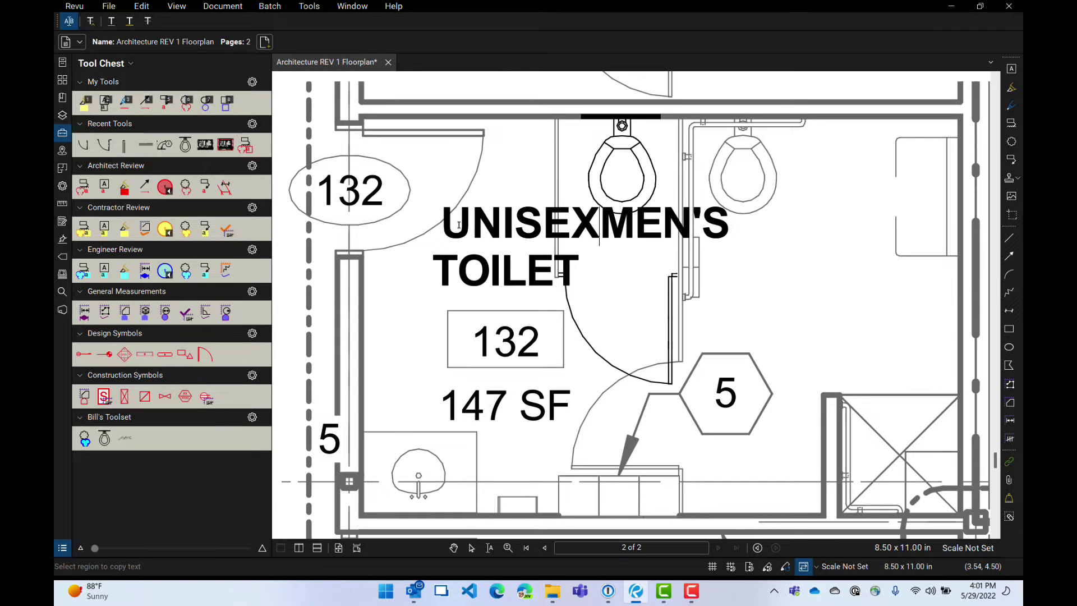
key("Delete")
key("Delete")
key("Delete")
key("Delete")
key("Delete")
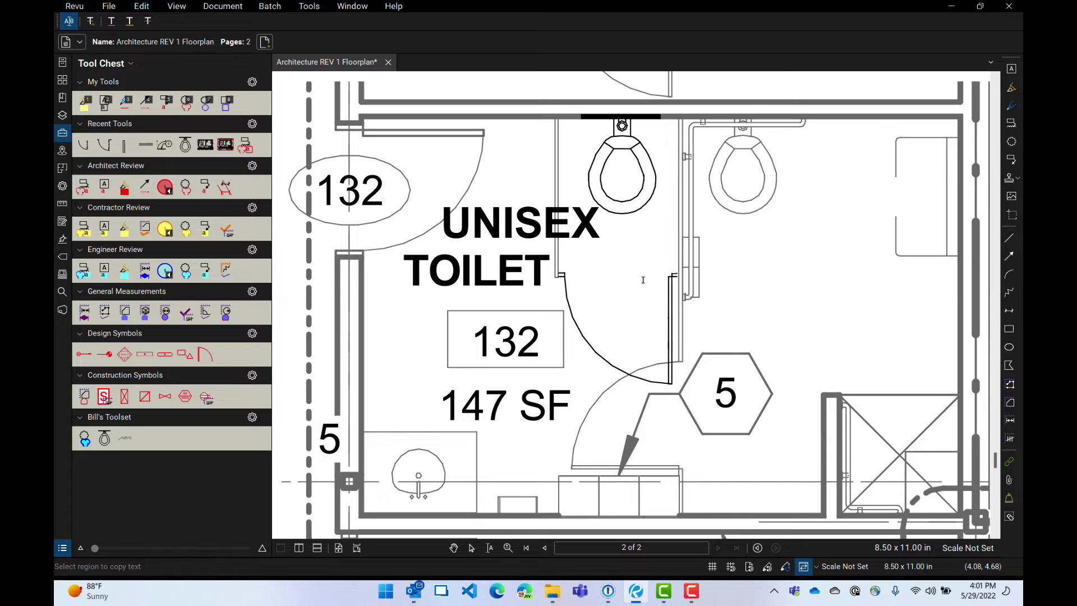
scroll(573, 233, "down", 5)
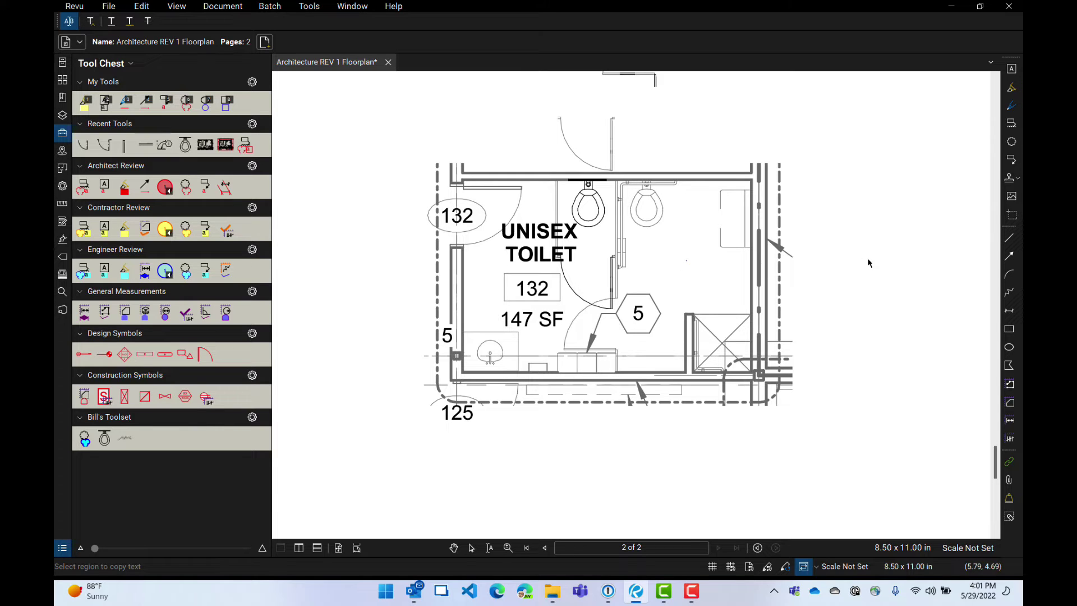
left_click(664, 500)
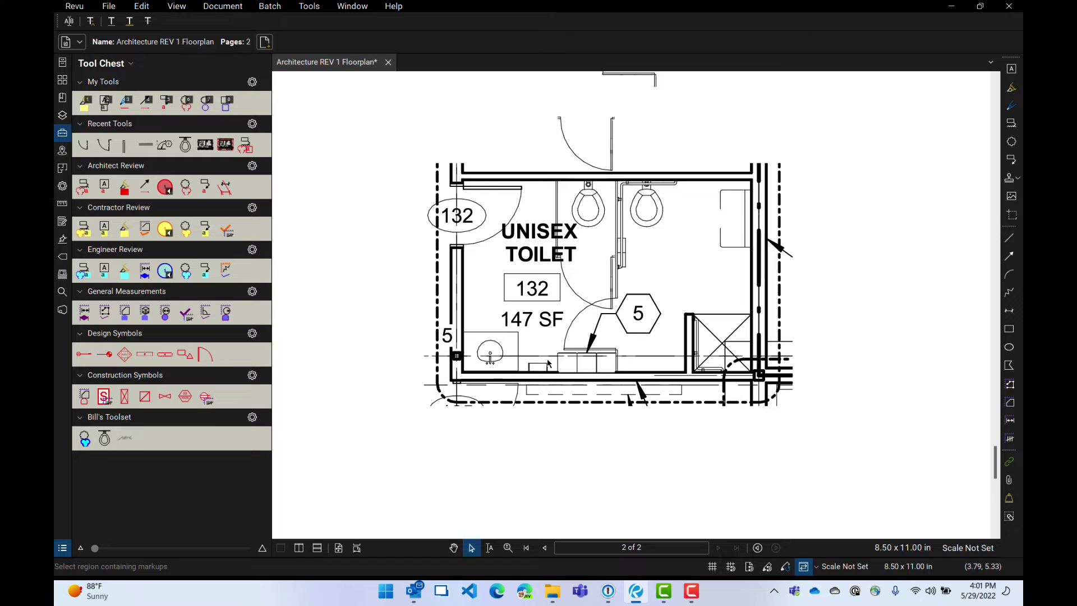
Select and delete the loose patch pieces on the spare door copy in the blank area above the plan.
scroll(550, 364, "down", 2)
scroll(629, 282, "up", 3)
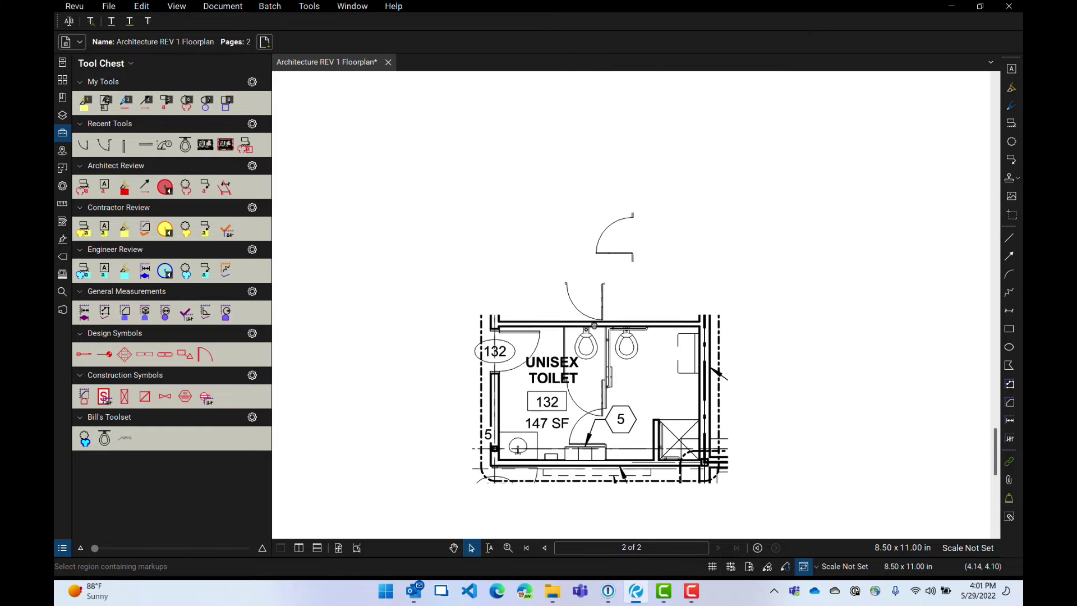
left_click(629, 284)
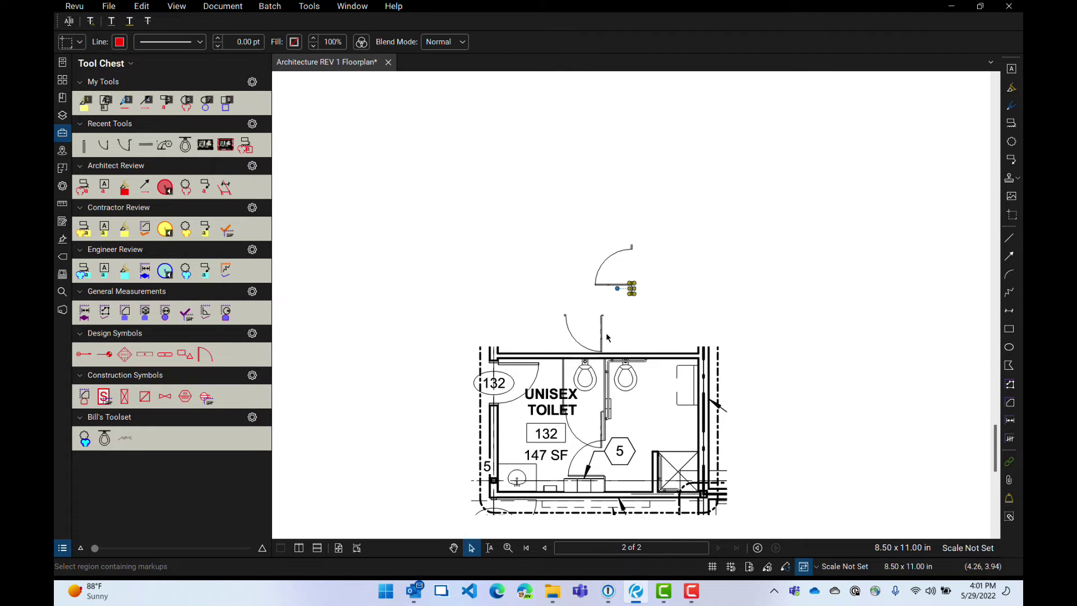
left_click(549, 345)
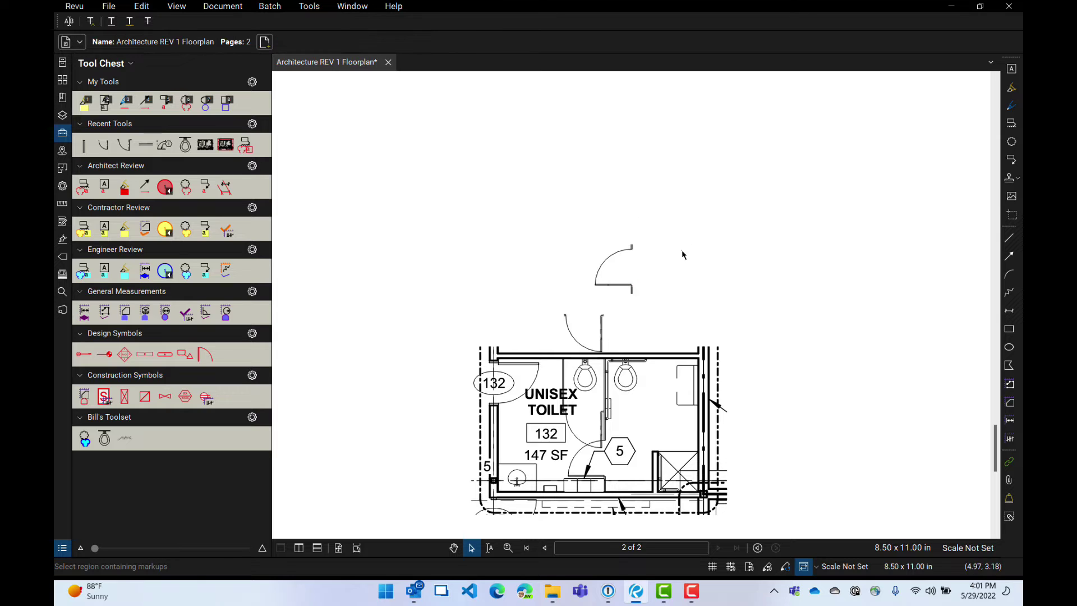
left_click_drag(701, 209, 700, 210)
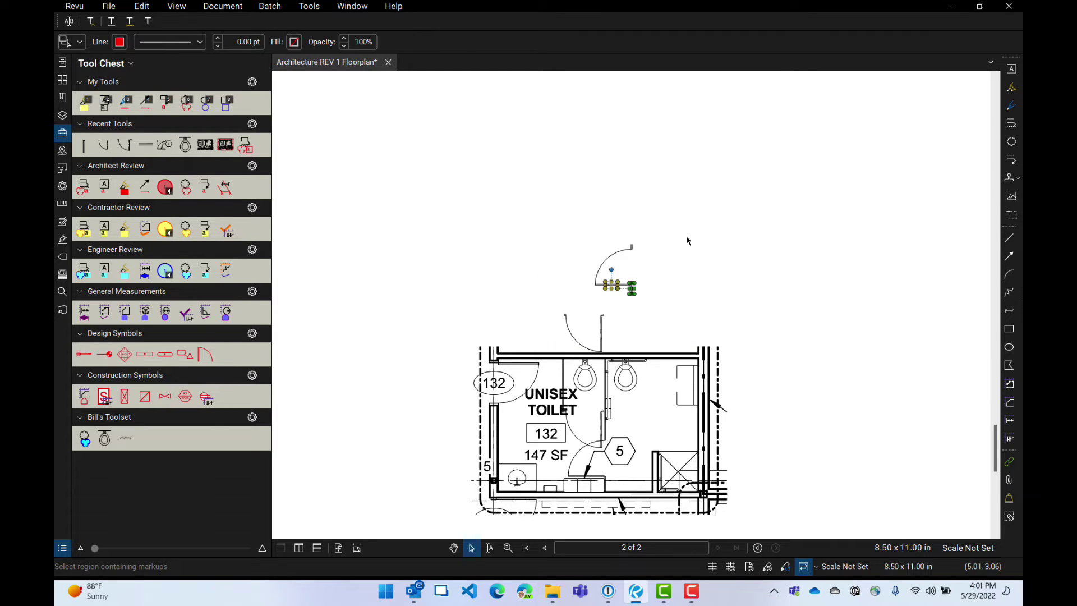
left_click_drag(618, 285, 606, 336)
left_click(601, 337)
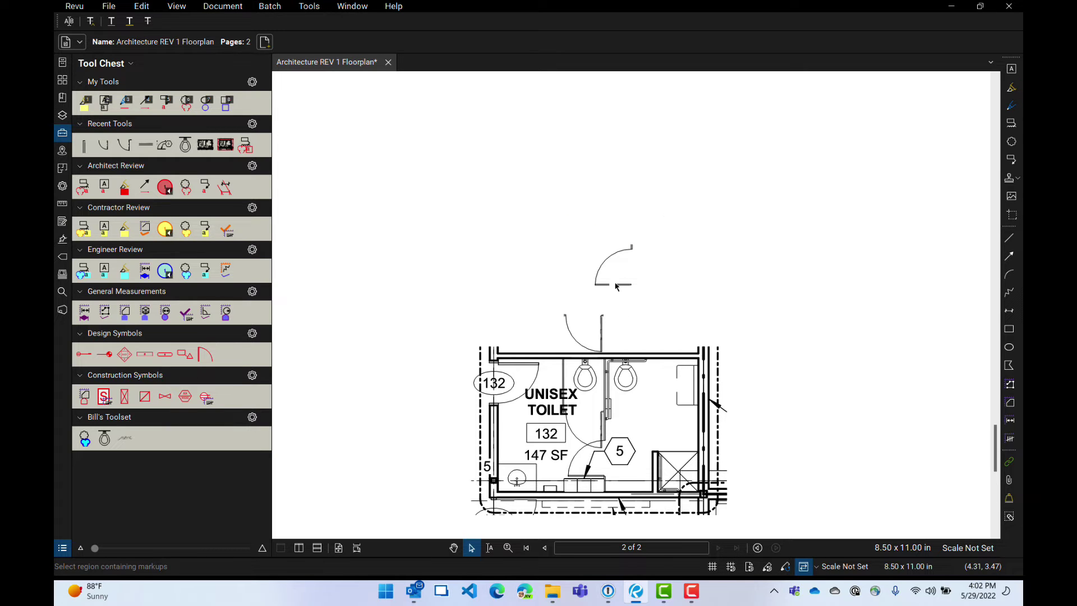
Erase the leftover door copies from the blank area above the toilet plan.
left_click(1010, 516)
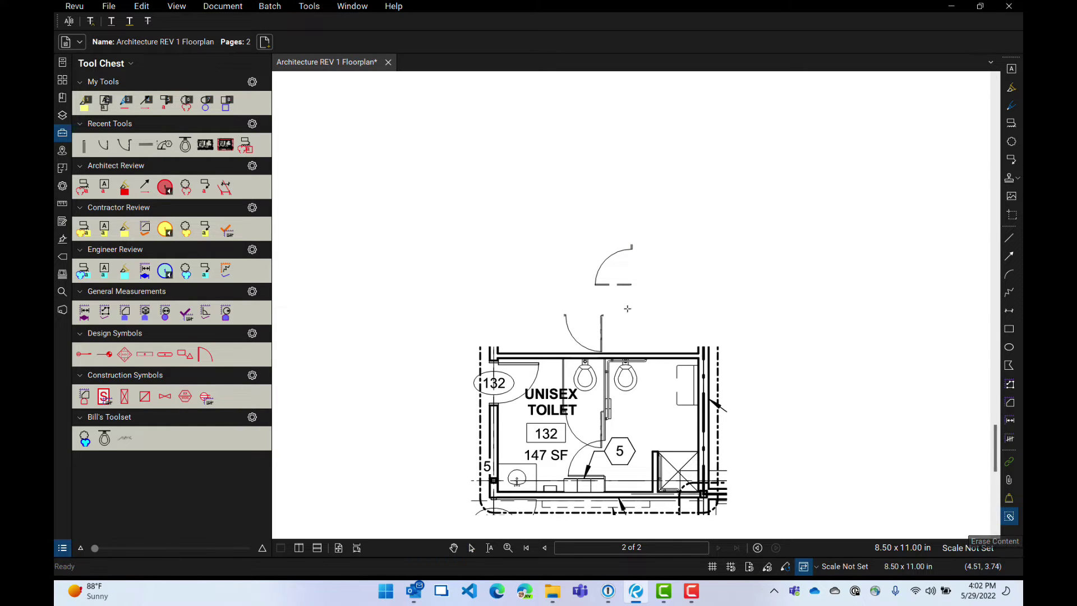
scroll(637, 247, "up", 2)
left_click_drag(649, 229, 486, 428)
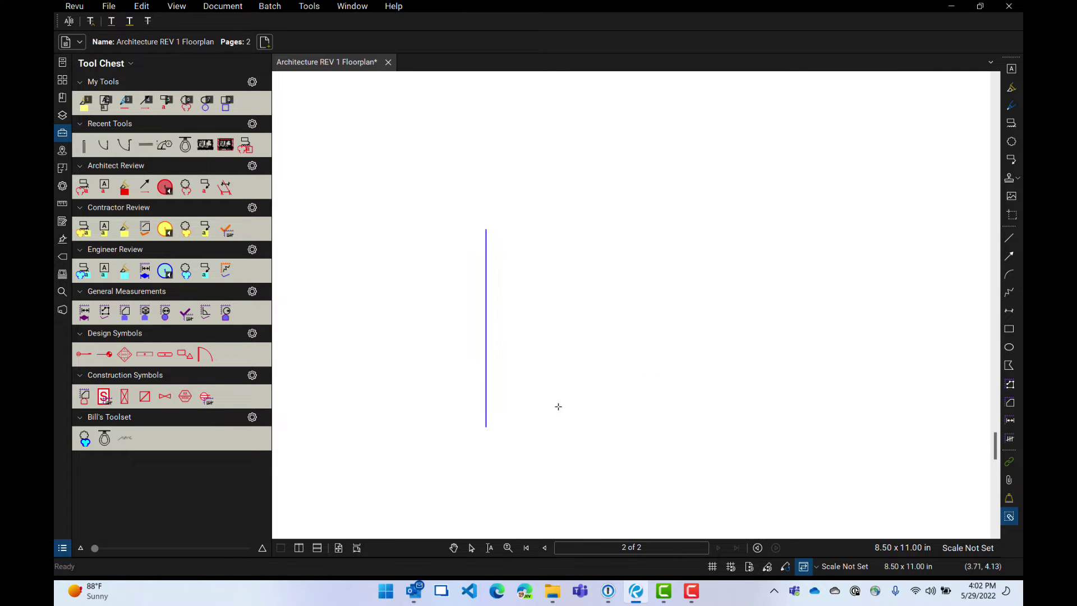
Select all remaining markups on the toilet plan and flatten them into the page.
scroll(676, 315, "down", 3)
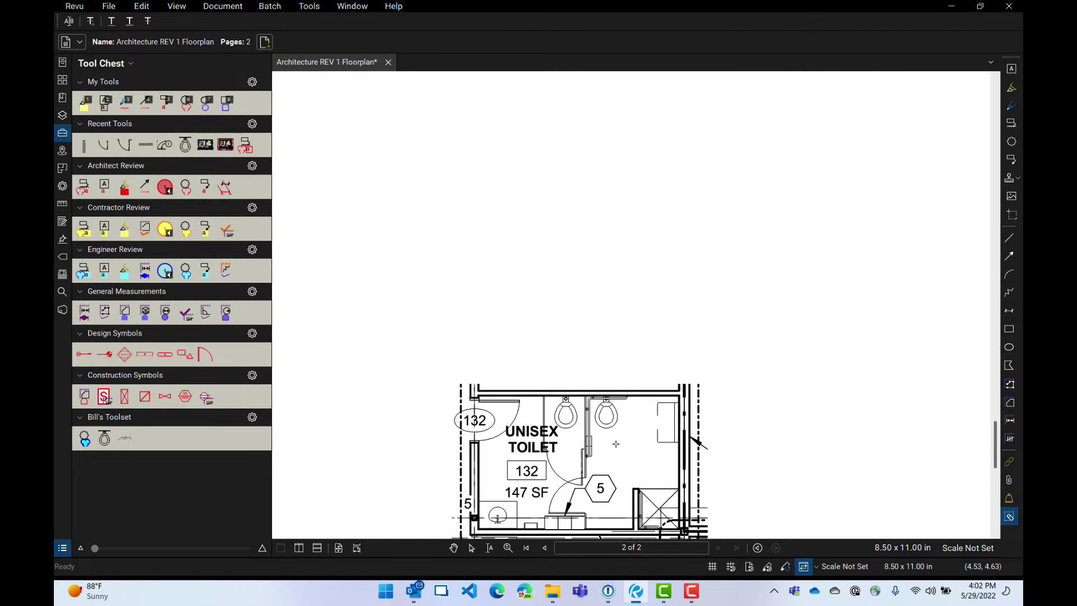
left_click_drag(617, 444, 639, 289)
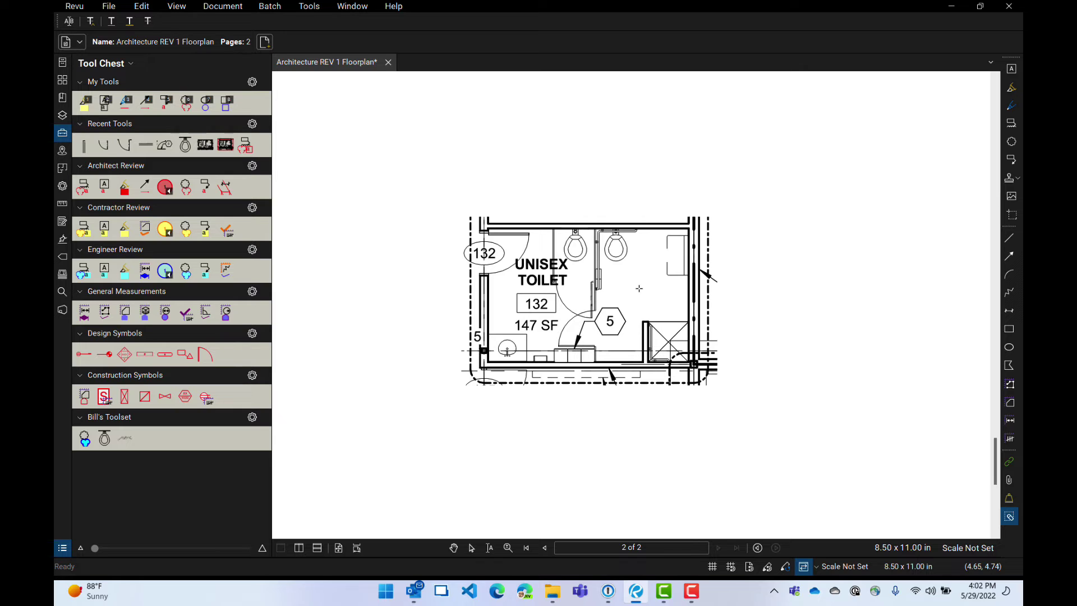
key("Escape")
left_click_drag(437, 423, 769, 168)
right_click(675, 307)
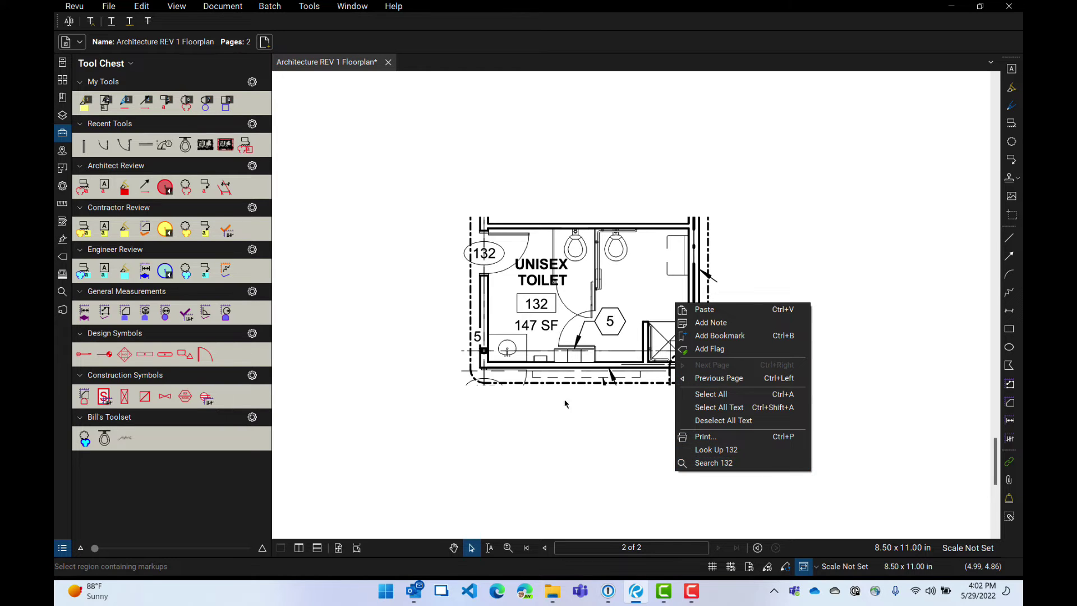
left_click(455, 419)
left_click_drag(430, 420, 779, 153)
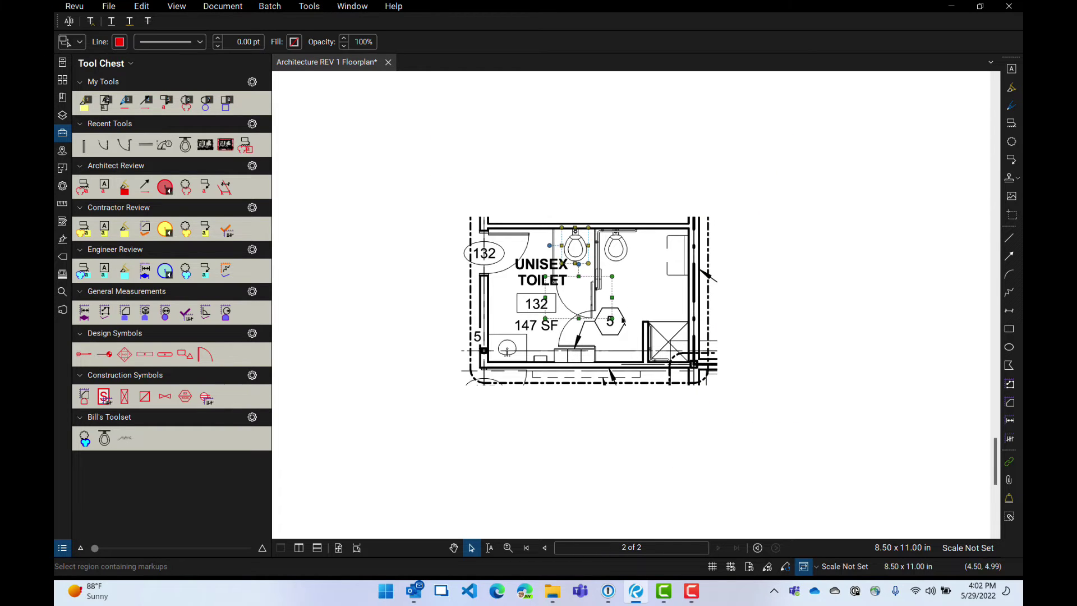
right_click(592, 299)
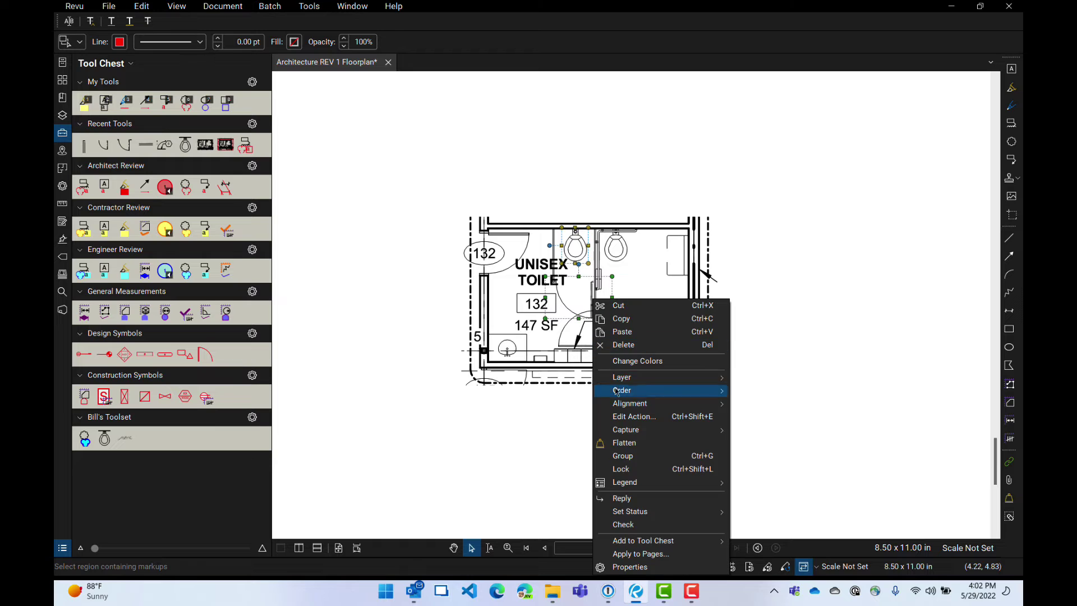
left_click(628, 444)
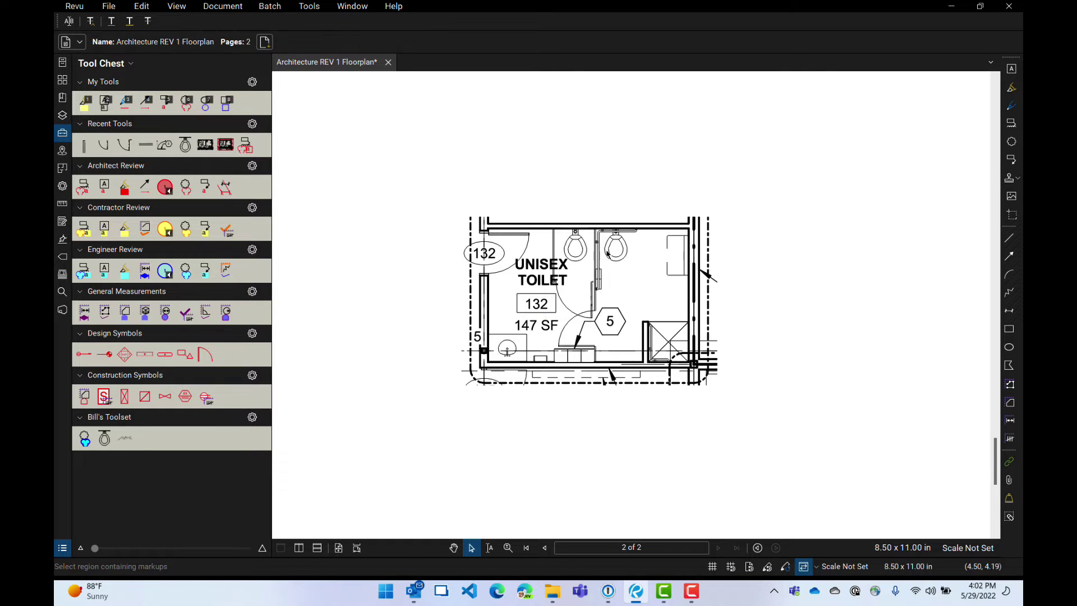
scroll(738, 395, "down", 1)
scroll(738, 394, "down", 1)
scroll(727, 374, "up", 1)
left_click(1009, 516)
mouse_move(498, 377)
left_mouse_down()
mouse_move(702, 217)
mouse_move(704, 232)
left_mouse_up()
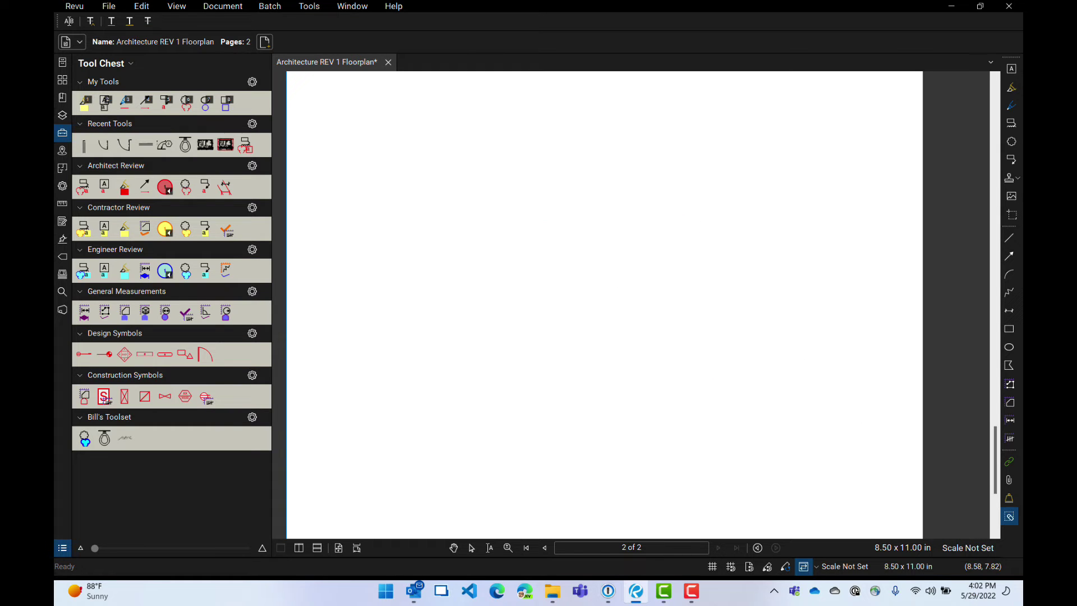
key("ctrl+z")
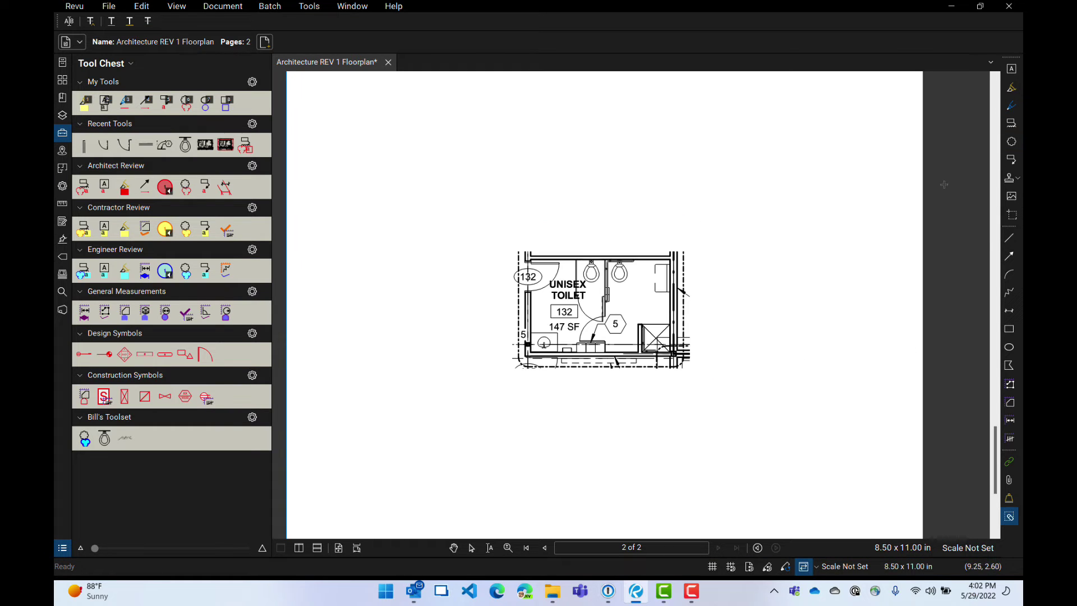
Take a snapshot of the entire revised Unisex Toilet plan and paste a copy onto the page.
left_click(1012, 215)
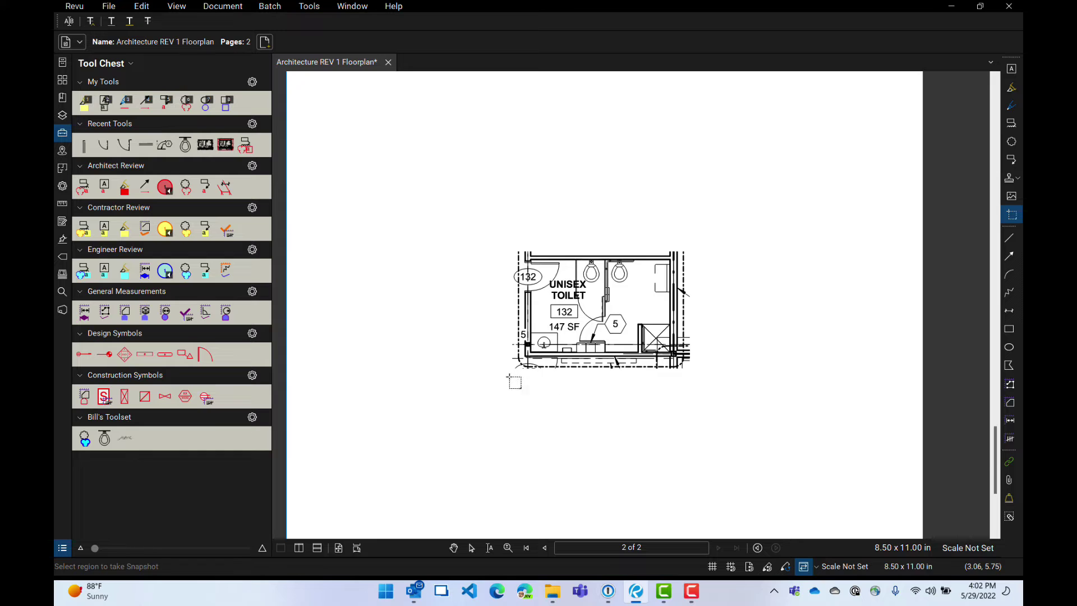
left_click_drag(501, 378, 701, 235)
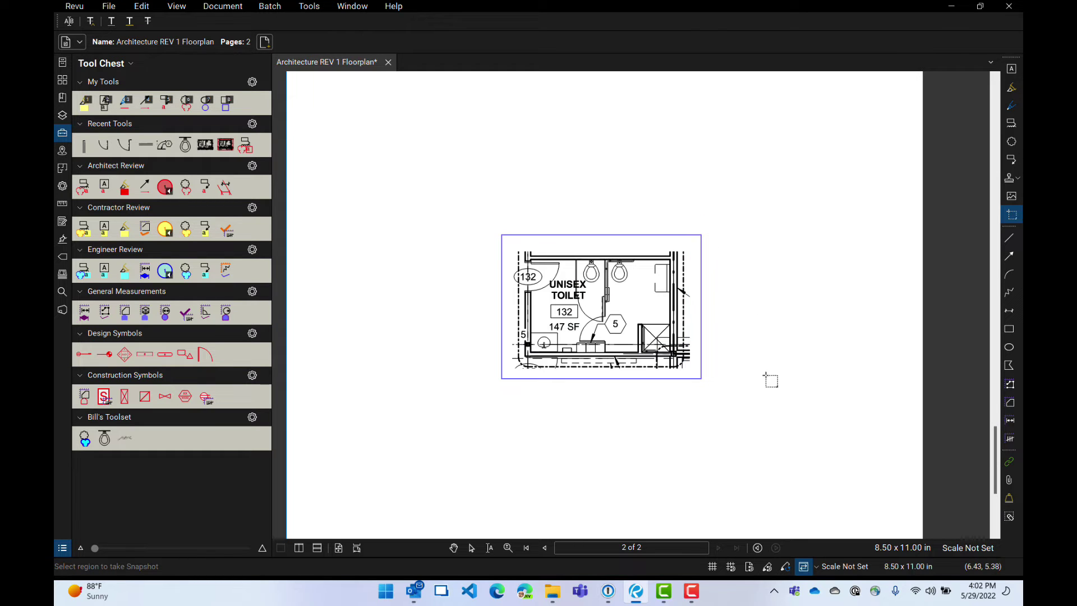
key("ctrl+v")
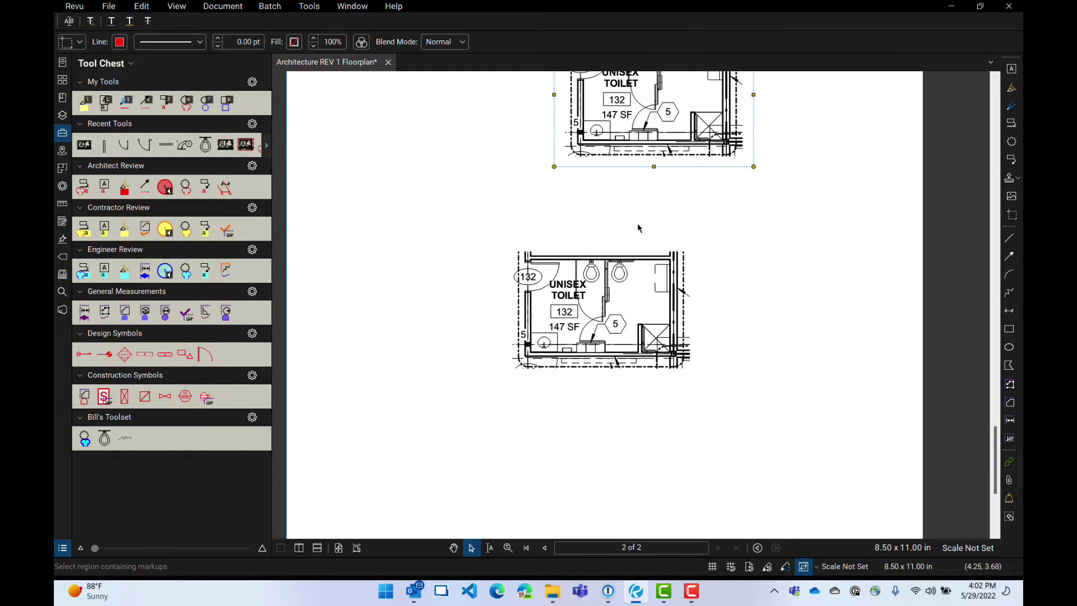
Erase the original flattened toilet plan below the pasted snapshot.
left_click(1010, 516)
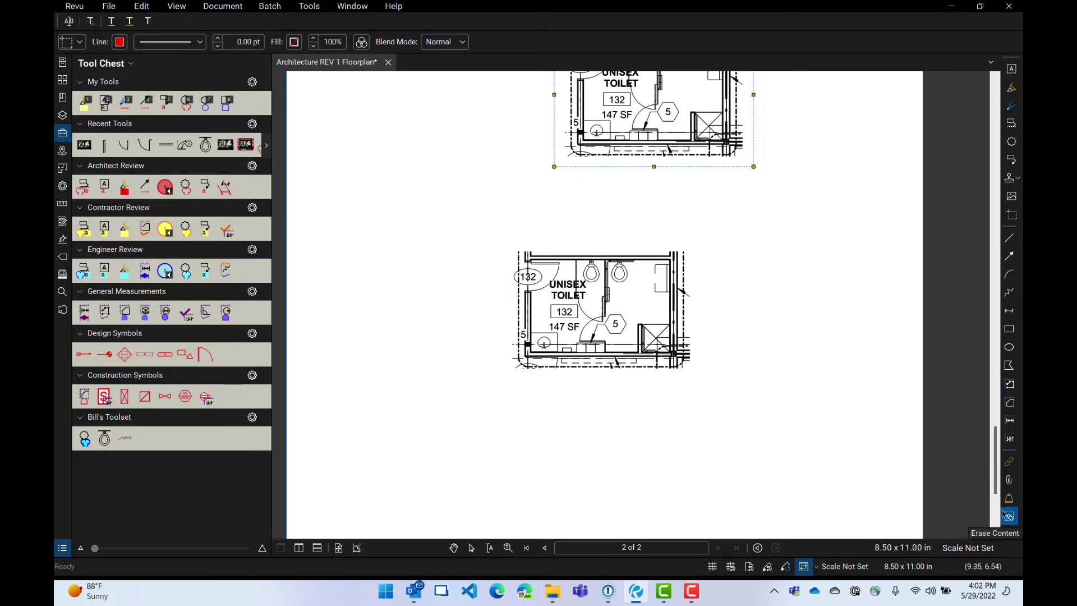
left_click_drag(515, 255, 740, 383)
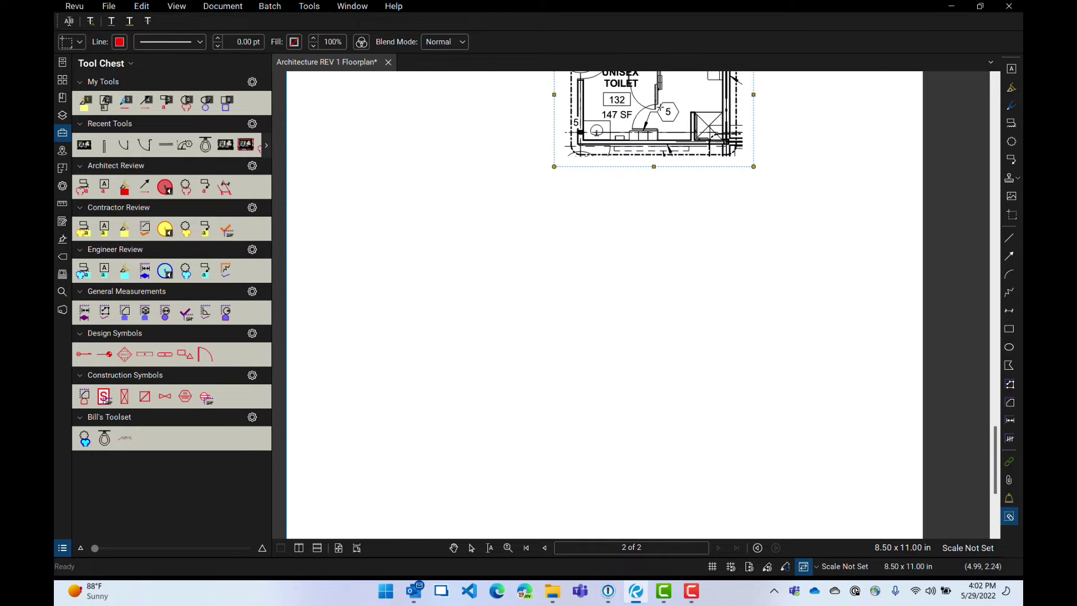
key("Escape")
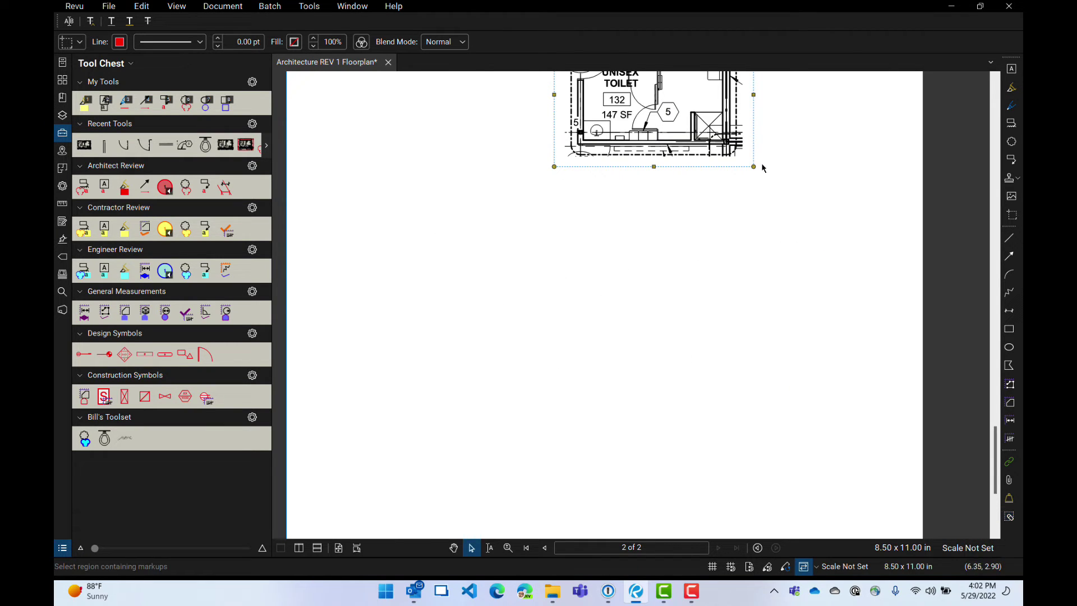
Move the pasted plan snapshot down the page and enlarge it to fill about two-thirds of the page width.
left_click_drag(728, 158, 580, 435)
left_click_drag(604, 303, 836, 133)
scroll(638, 339, "down", 2)
scroll(638, 339, "down", 2)
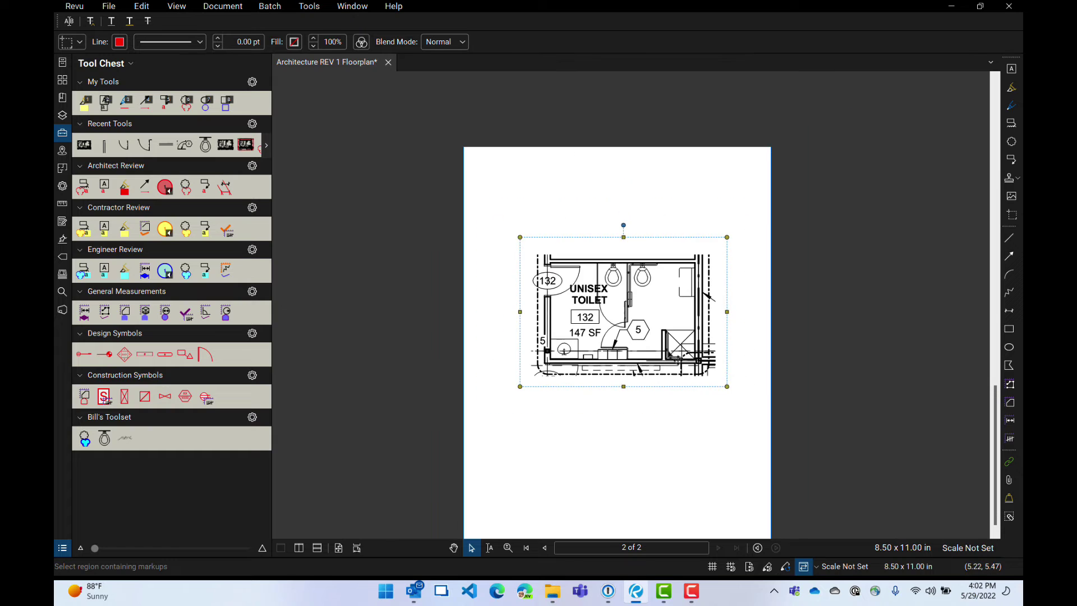
left_click(584, 440)
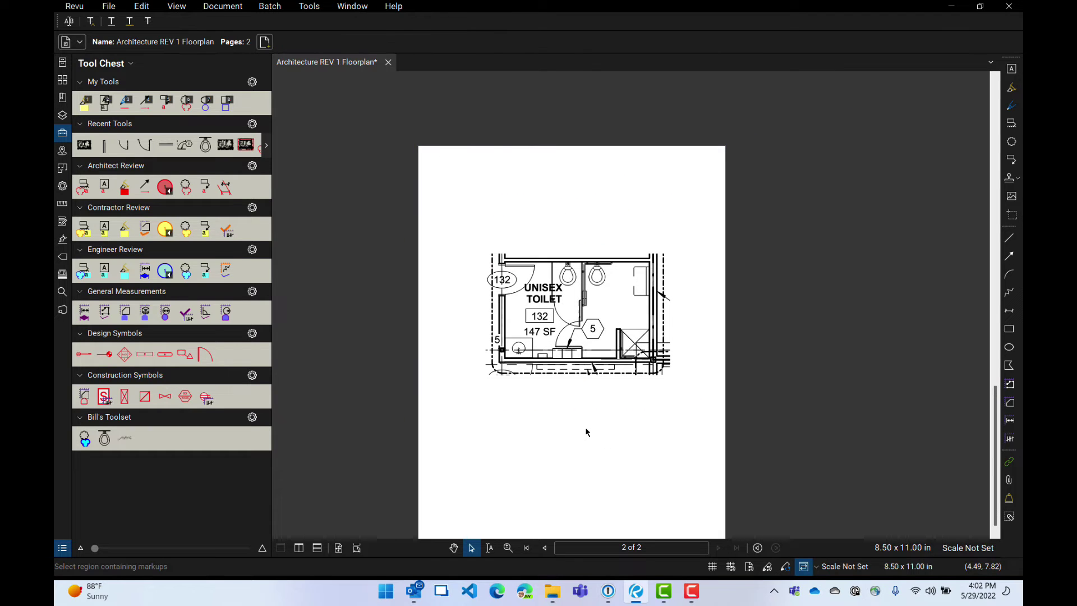
scroll(595, 373, "up", 2)
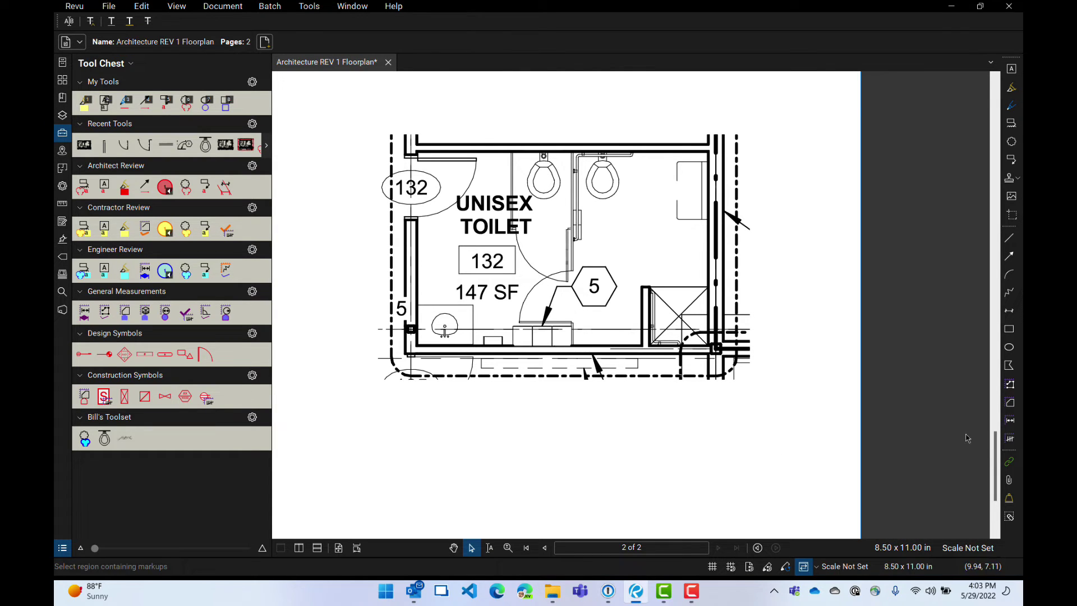
left_click(1010, 518)
scroll(561, 318, "down", 2)
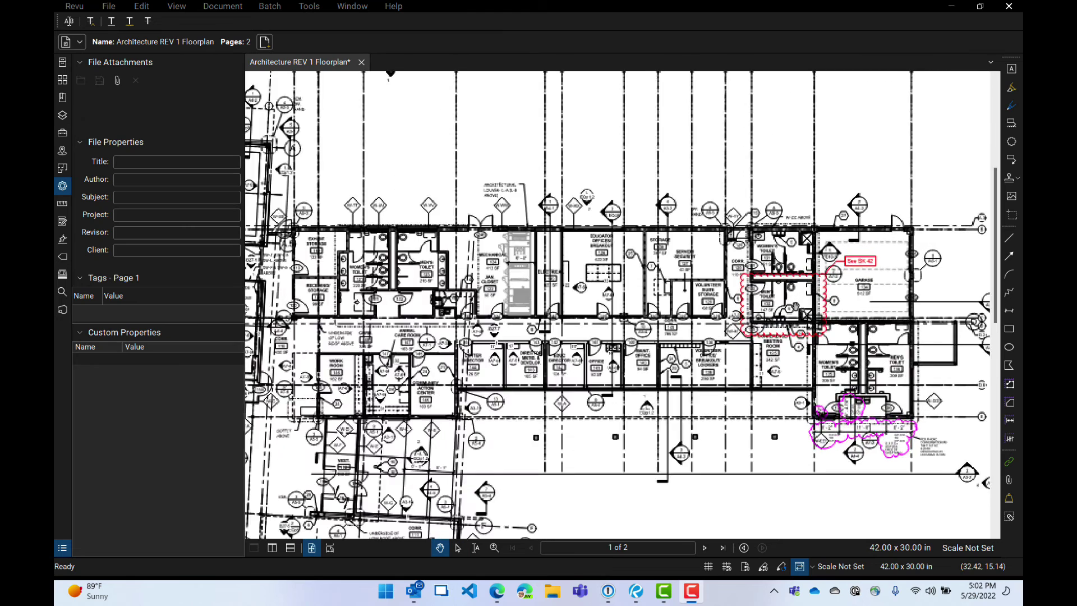
Draw a hyperlink region over Men's Toilet 132 inside the red revision cloud on page 1.
scroll(796, 306, "up", 2)
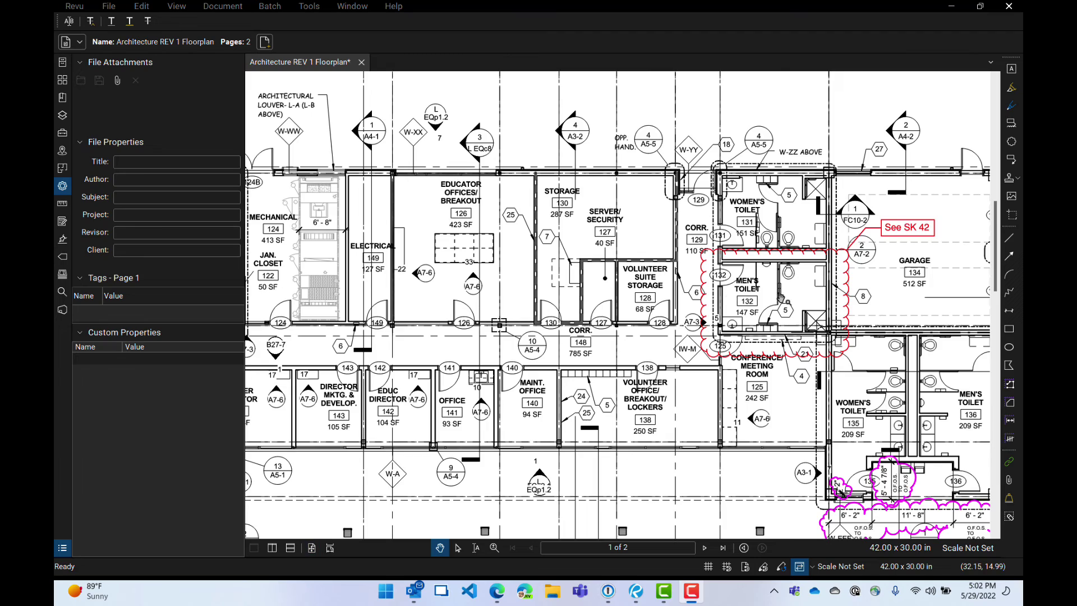
left_click_drag(795, 306, 688, 303)
scroll(639, 302, "up", 1)
scroll(640, 302, "up", 2)
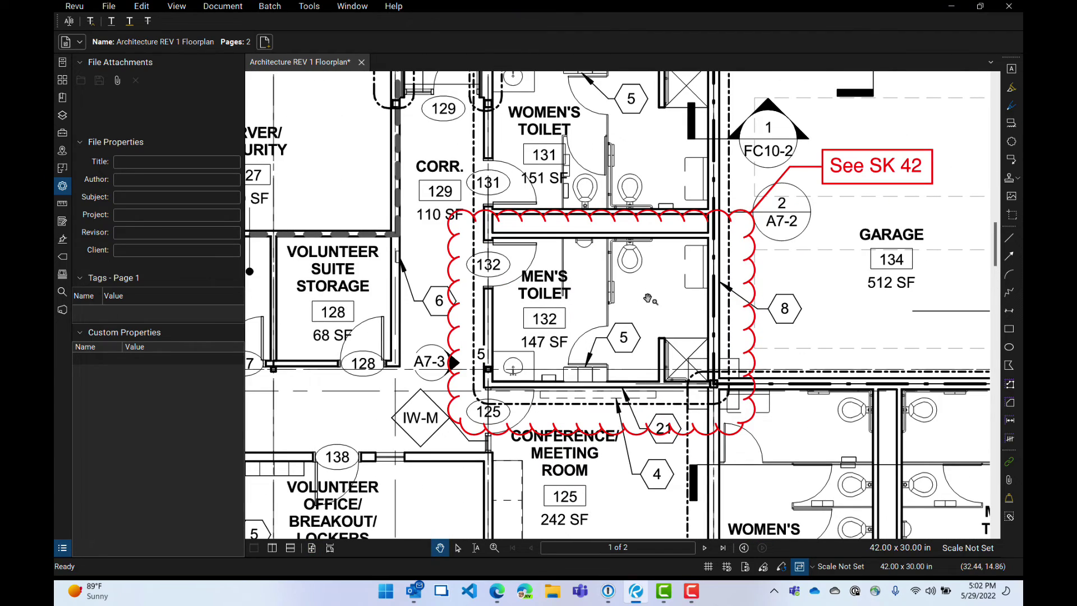
left_click(1010, 463)
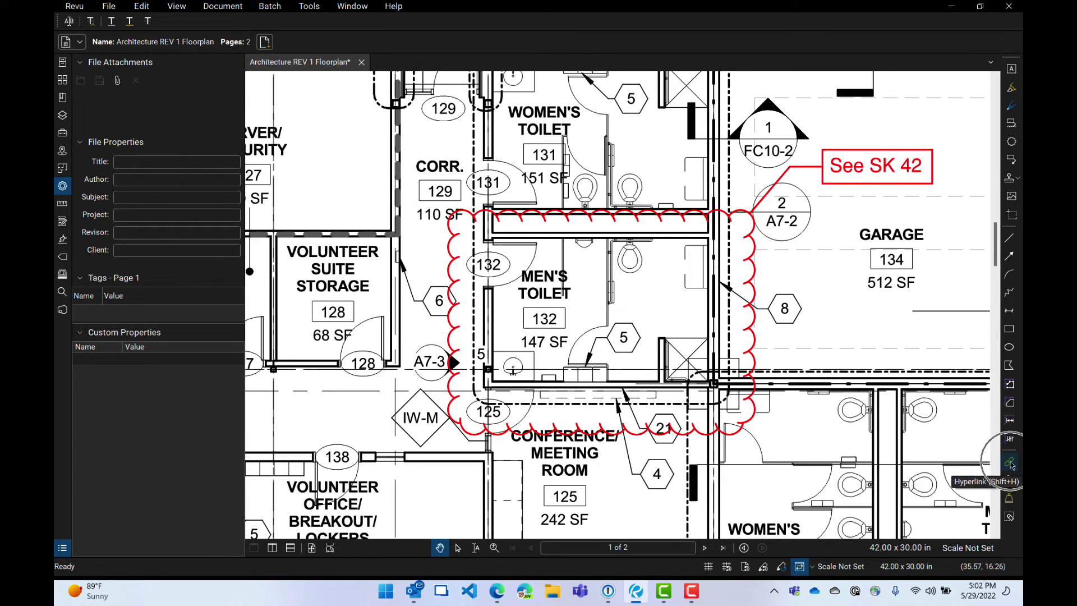
left_click(1010, 462)
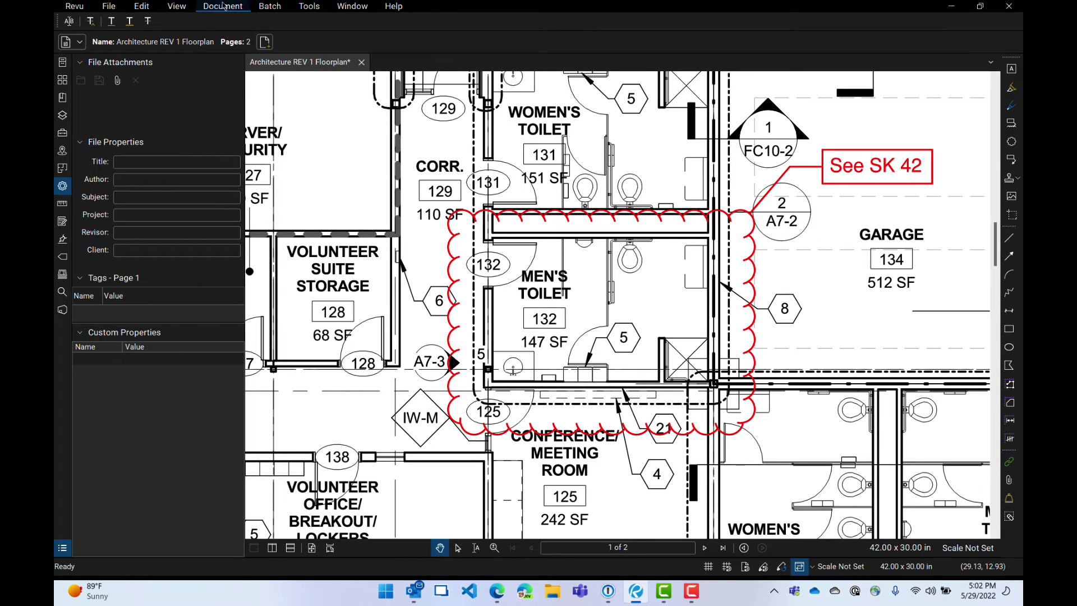
left_click(293, 6)
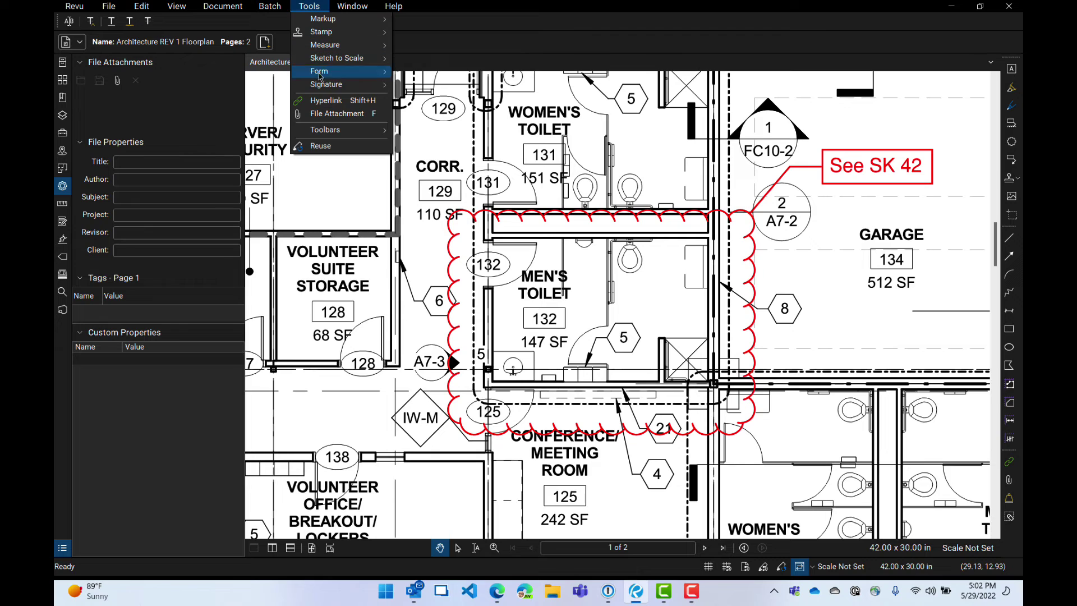
left_click(324, 106)
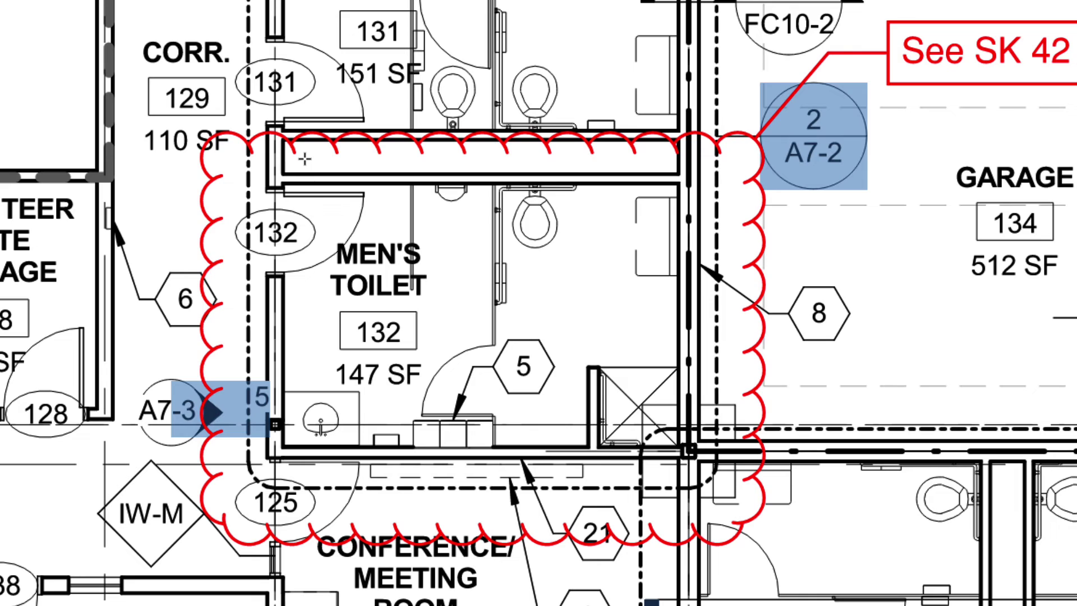
left_click_drag(307, 162, 689, 456)
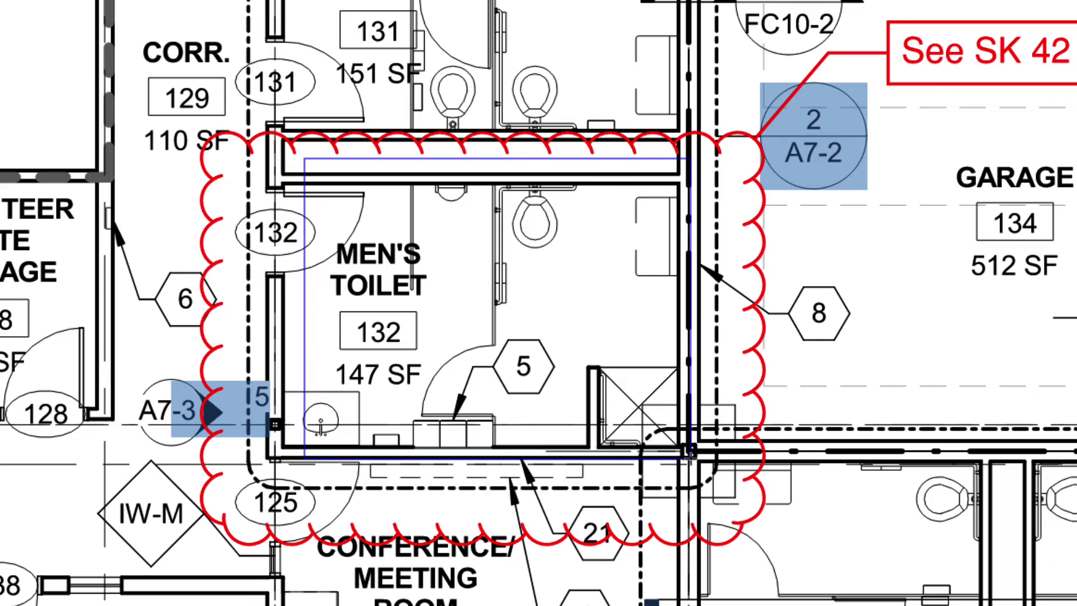
left_click_drag(689, 457, 690, 458)
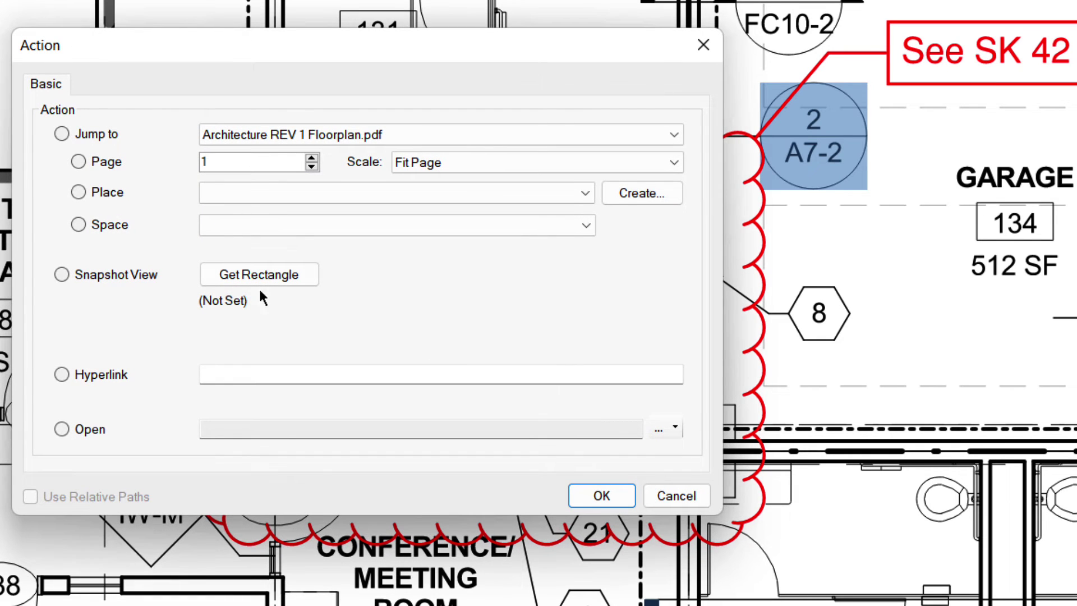
Set the hyperlink's action to a Snapshot View enclosing the Unisex Toilet plan on page 2.
left_click(62, 274)
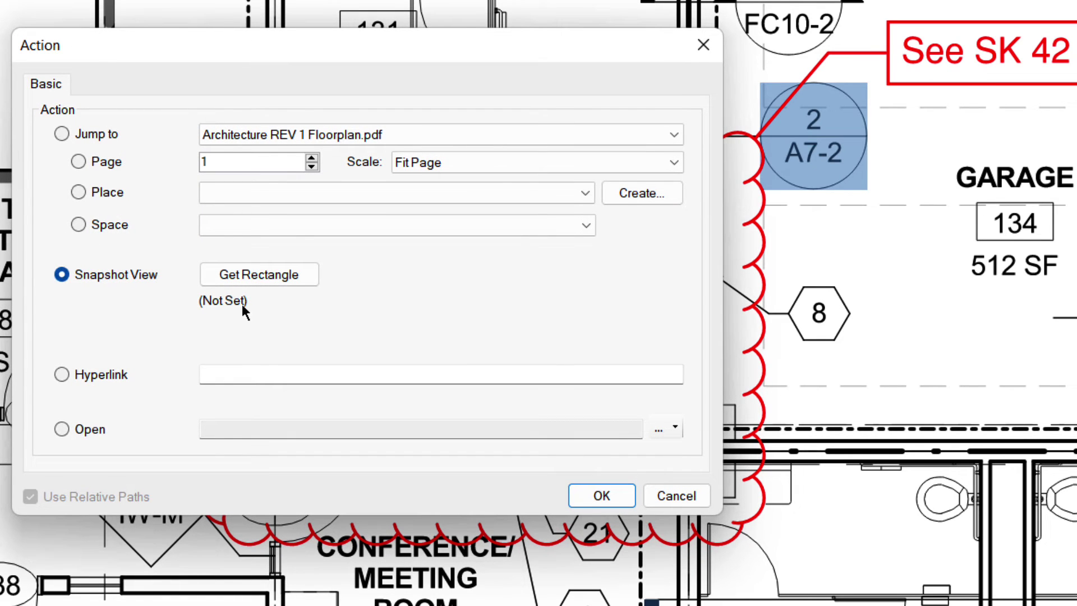
left_click(248, 275)
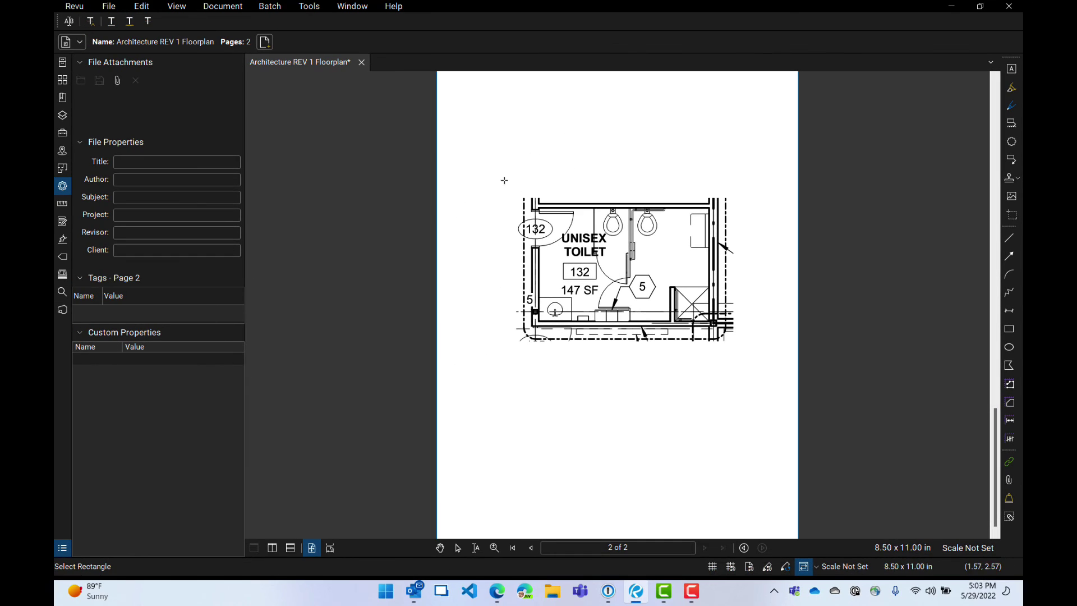
left_click_drag(505, 180, 751, 357)
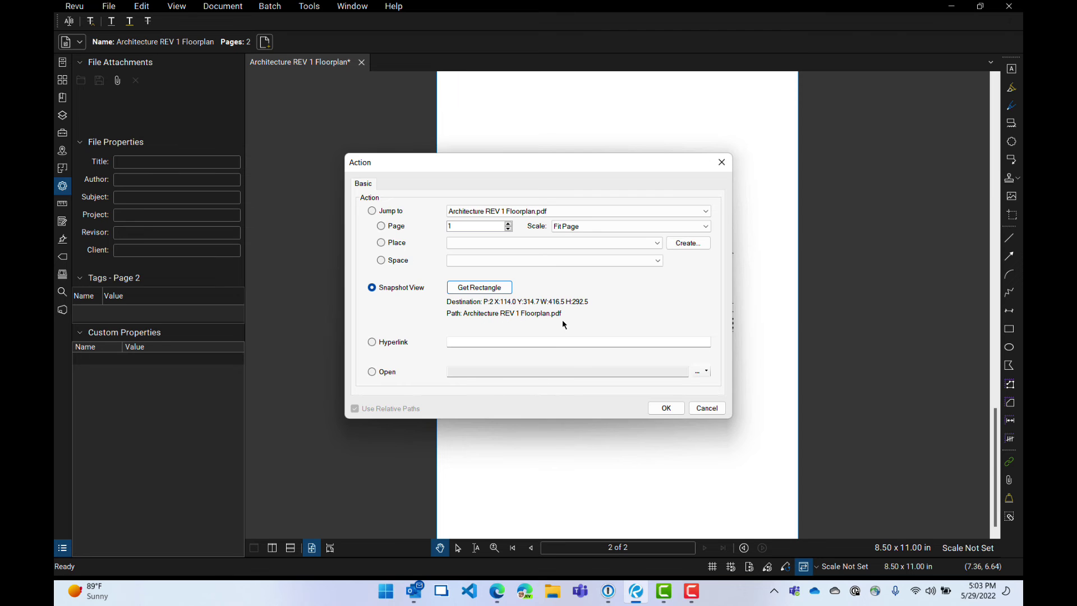
left_click(666, 408)
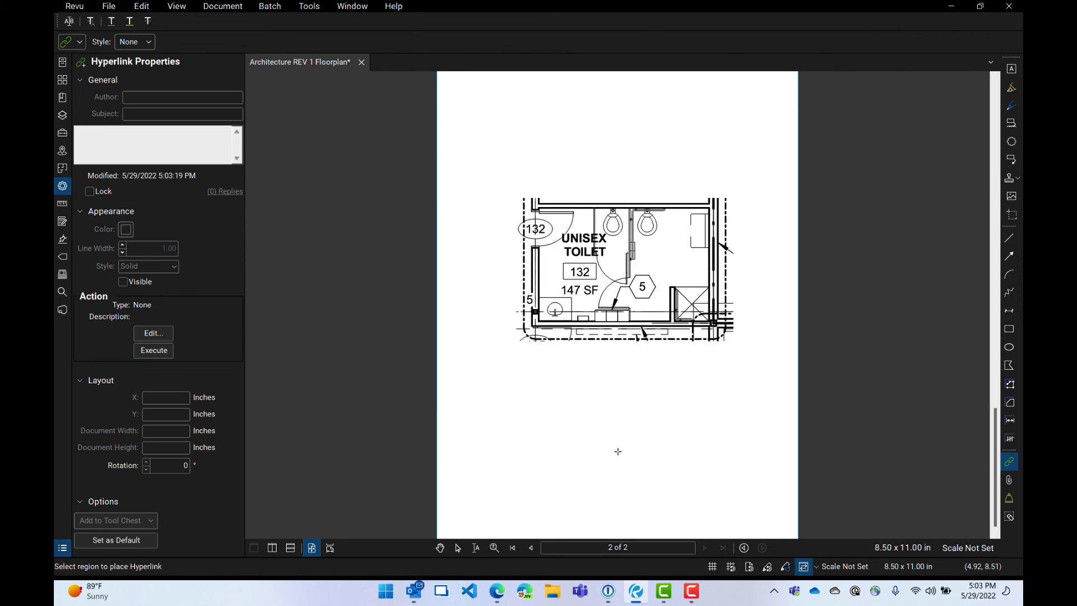
Return to page 1 and narrow the existing A7-3 hyperlink so it ends at the arrow marker, clear of the toilet wall.
left_click(531, 550)
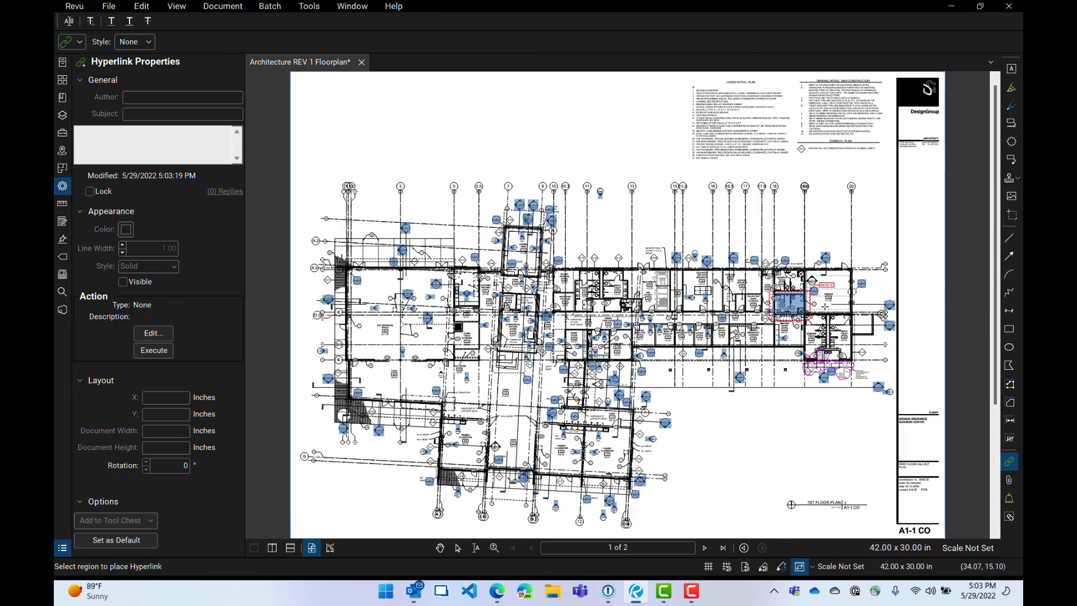
scroll(824, 306, "up", 6)
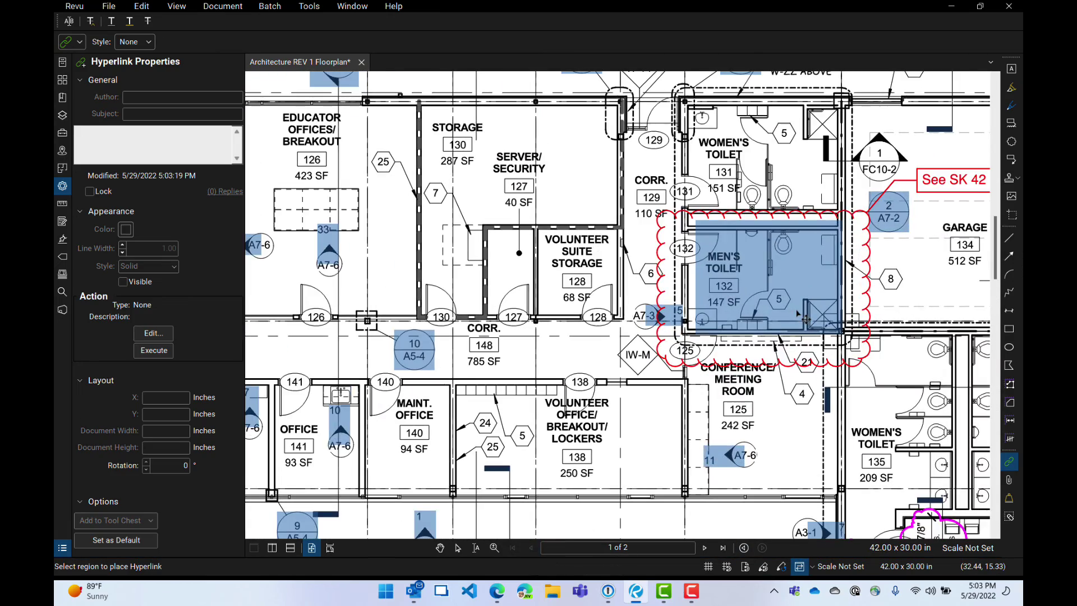
left_click_drag(806, 318, 618, 311)
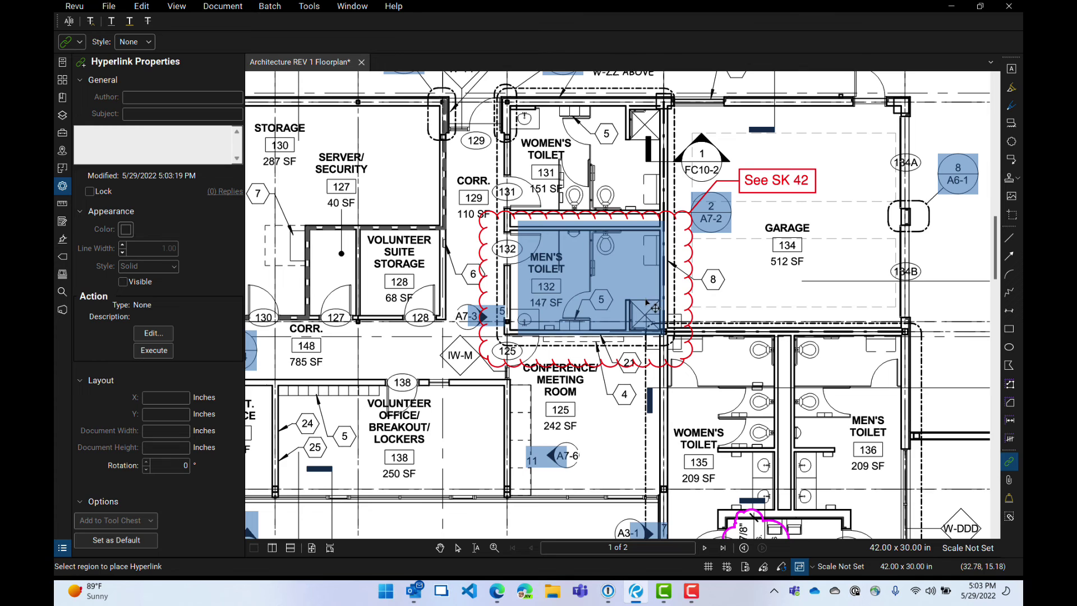
scroll(645, 308, "up", 1)
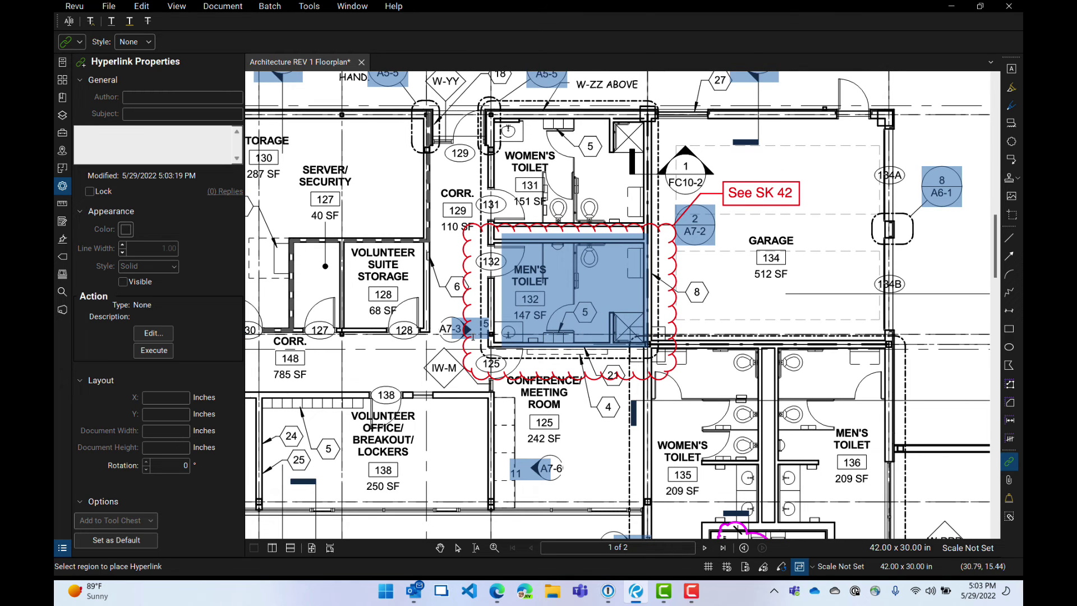
scroll(473, 337, "up", 3)
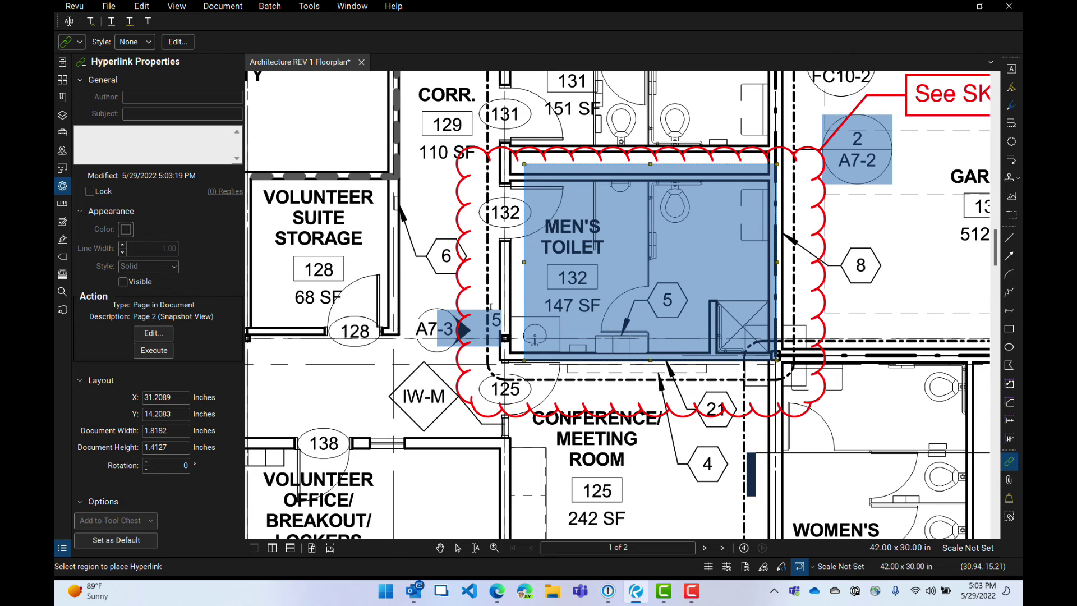
left_click(494, 332)
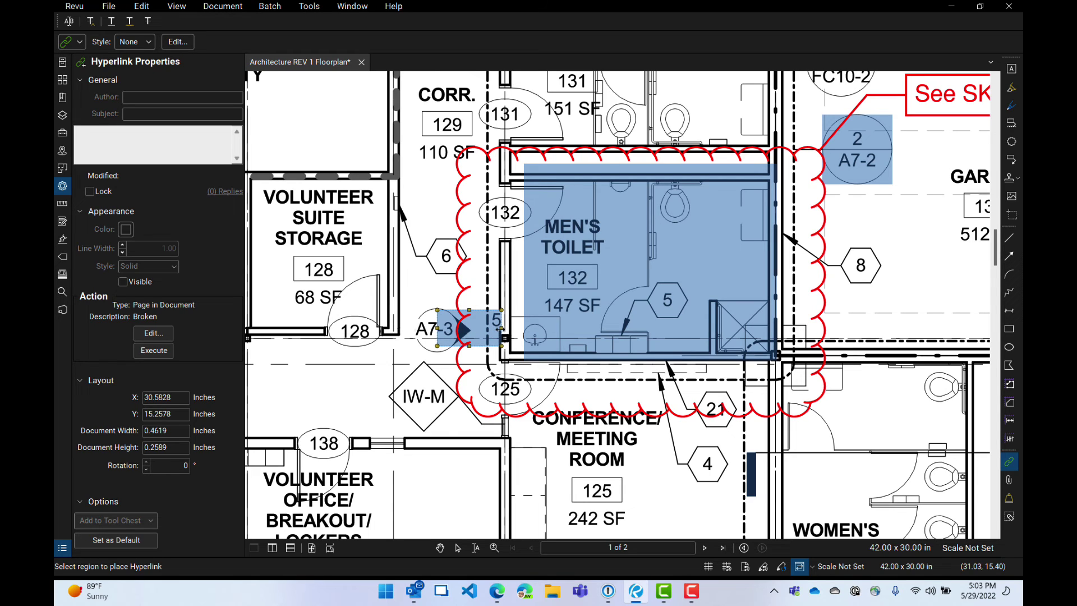
left_click_drag(501, 330, 469, 329)
Extend the Men's Toilet hyperlink to the corridor-side wall, making it about 1.99 inches wide.
left_click(581, 262)
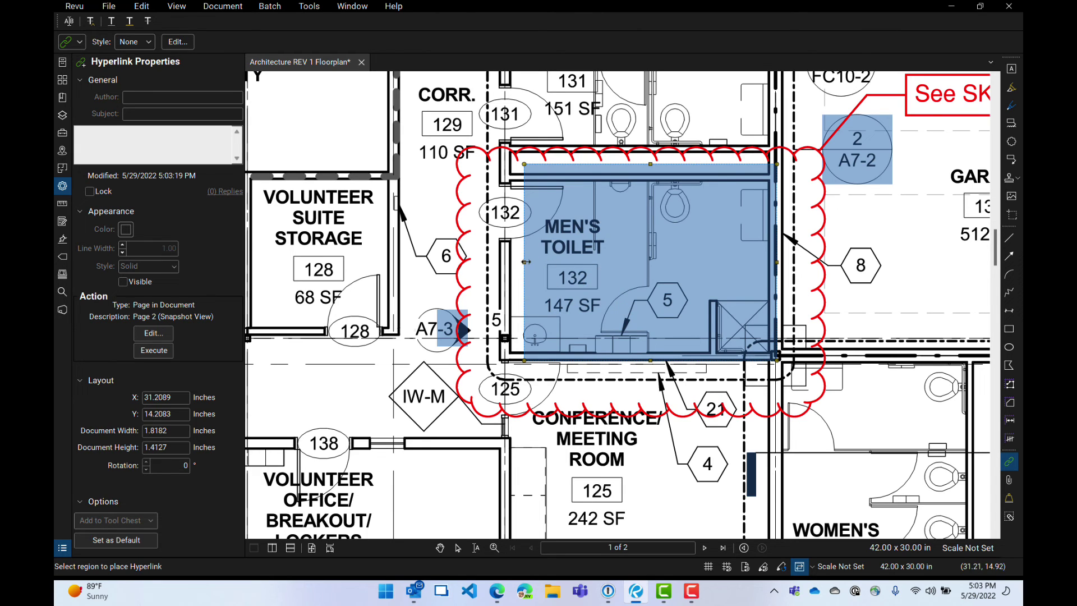
key("Escape")
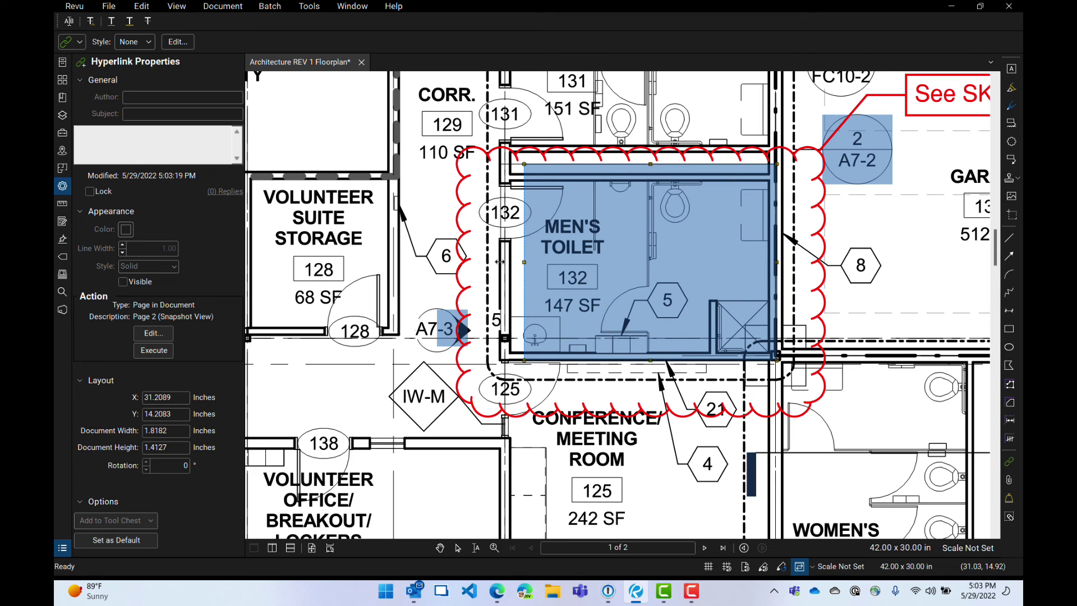
left_click_drag(500, 261, 501, 261)
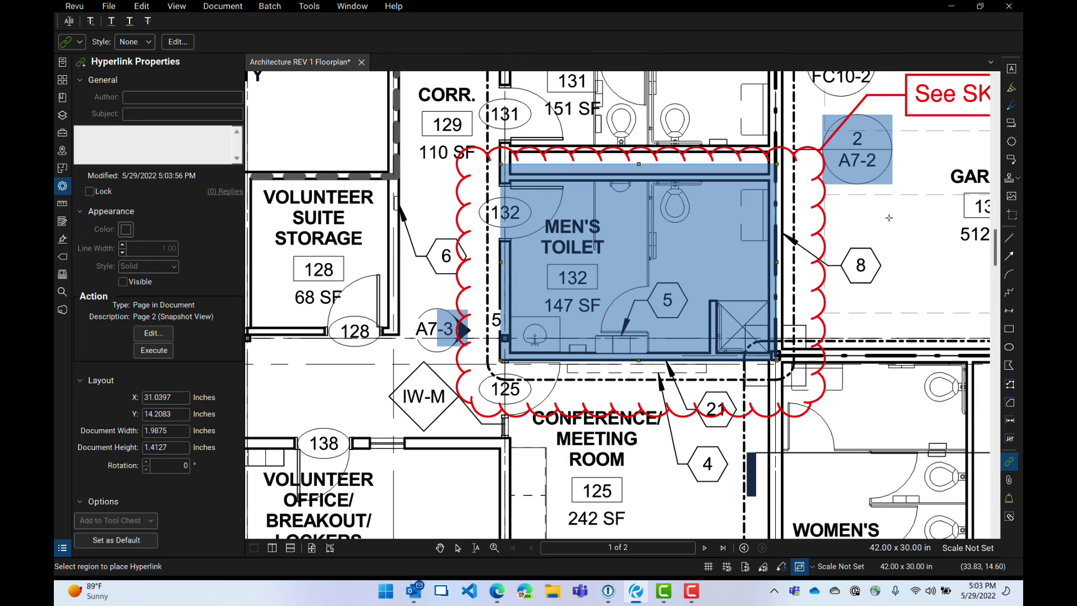
Add a hyperlink over the "See SK 42" callout text with the same page 2 Snapshot View as its action.
scroll(936, 186, "right", 5)
scroll(936, 186, "up", 2)
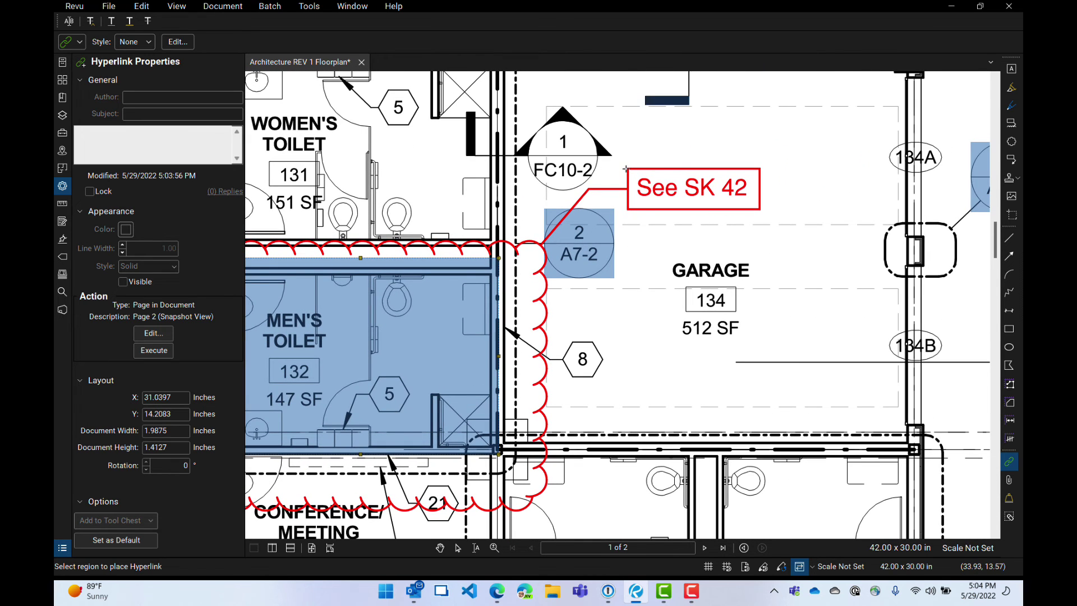
left_click_drag(628, 167, 760, 209)
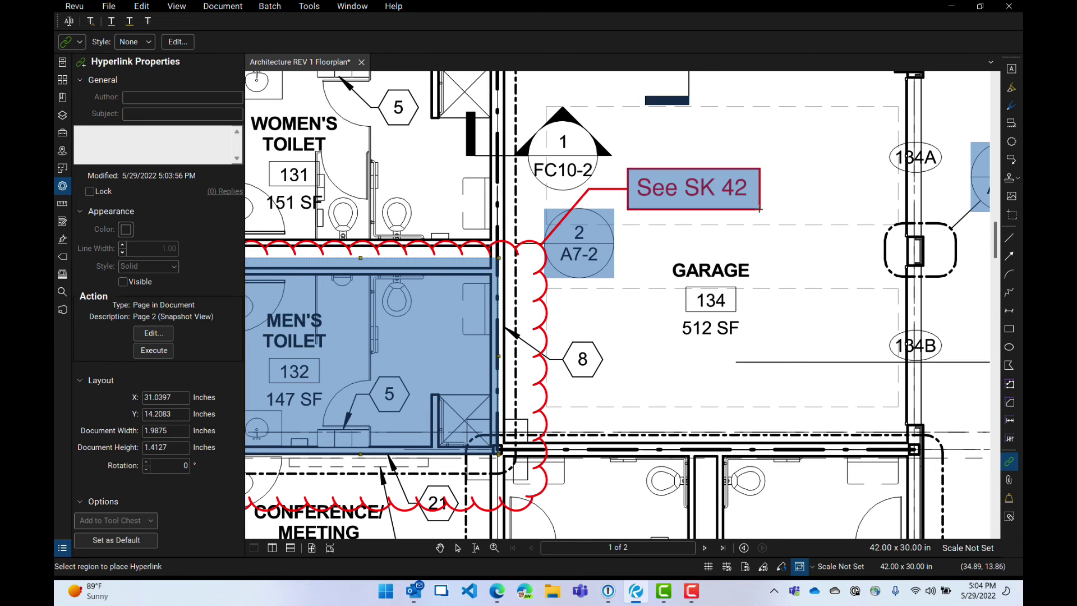
left_click(685, 194)
double_click(686, 194)
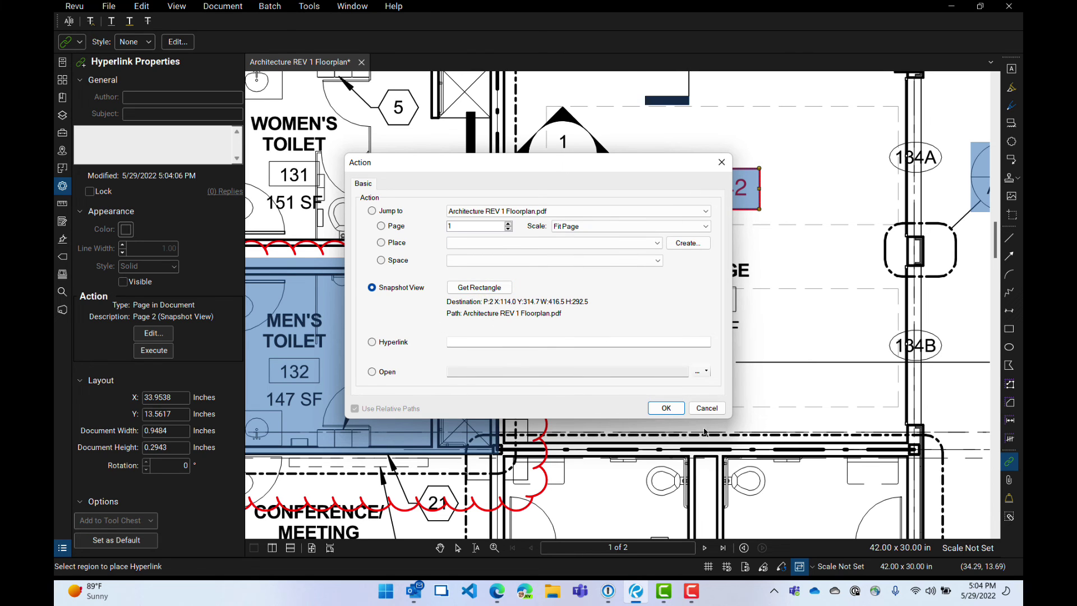
left_click(668, 409)
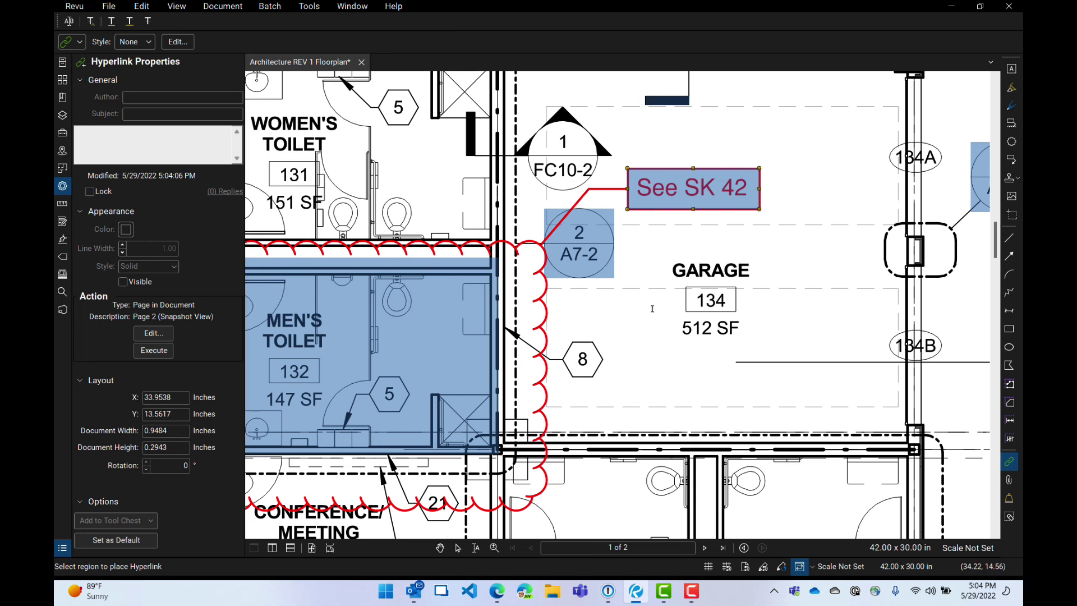
Leave the Hyperlink tool and test the link over the clouded Men's Toilet.
scroll(618, 346, "down", 1)
key("Escape")
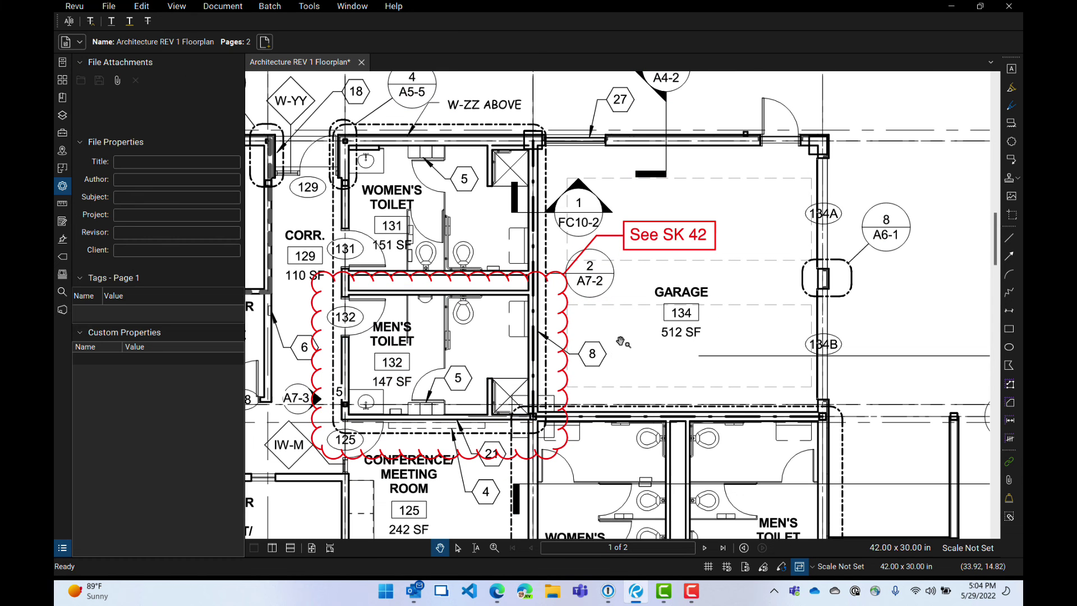
left_click_drag(631, 348, 758, 307)
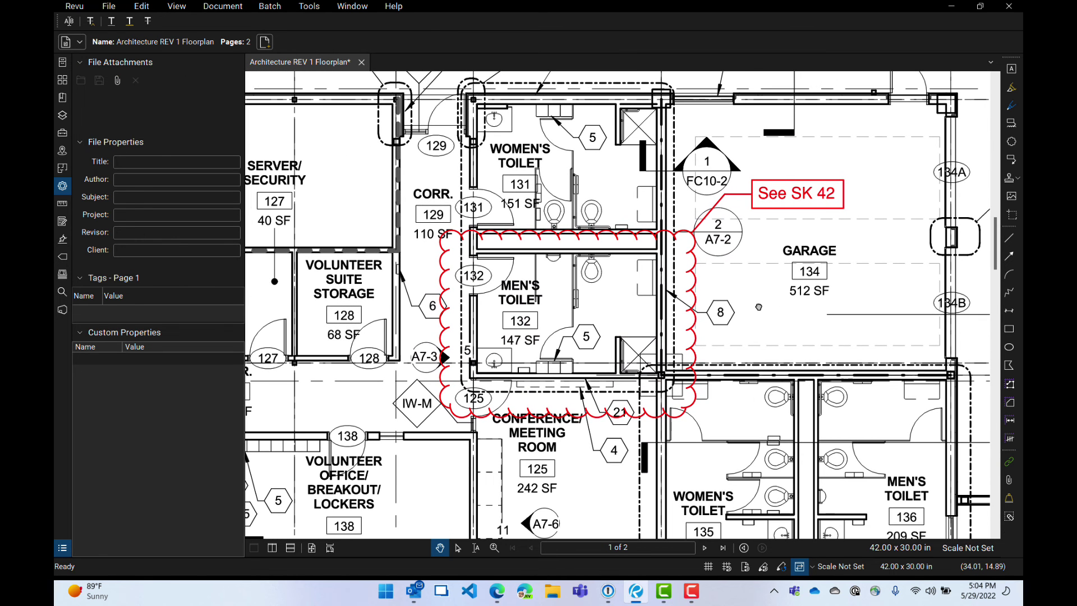
left_click(598, 308)
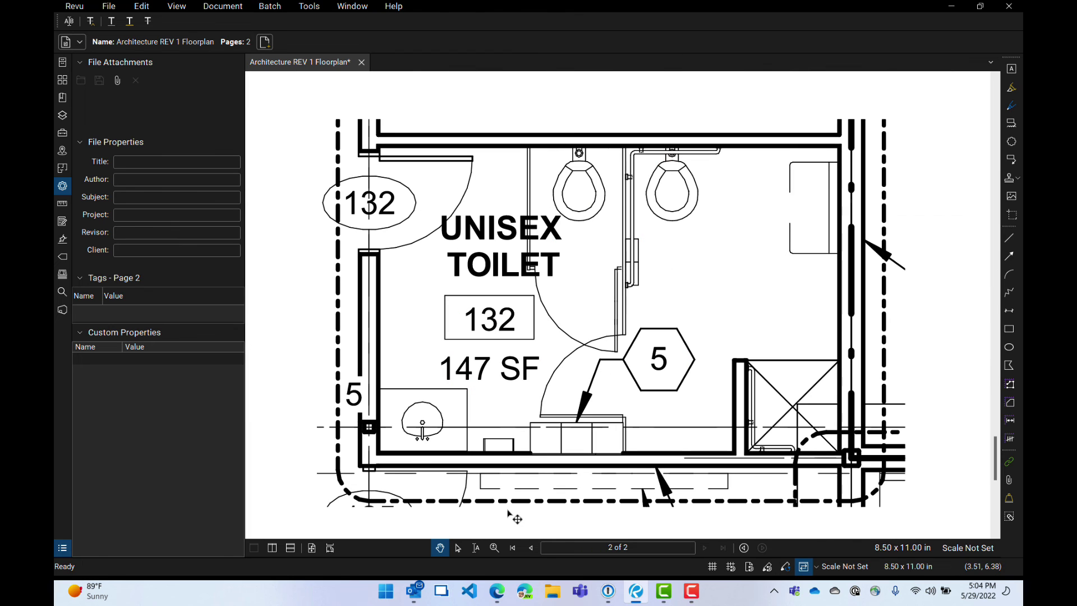
Return to the floor plan on page 1, test the "See SK 42" callout's link, and go back to the callout.
left_click(531, 547)
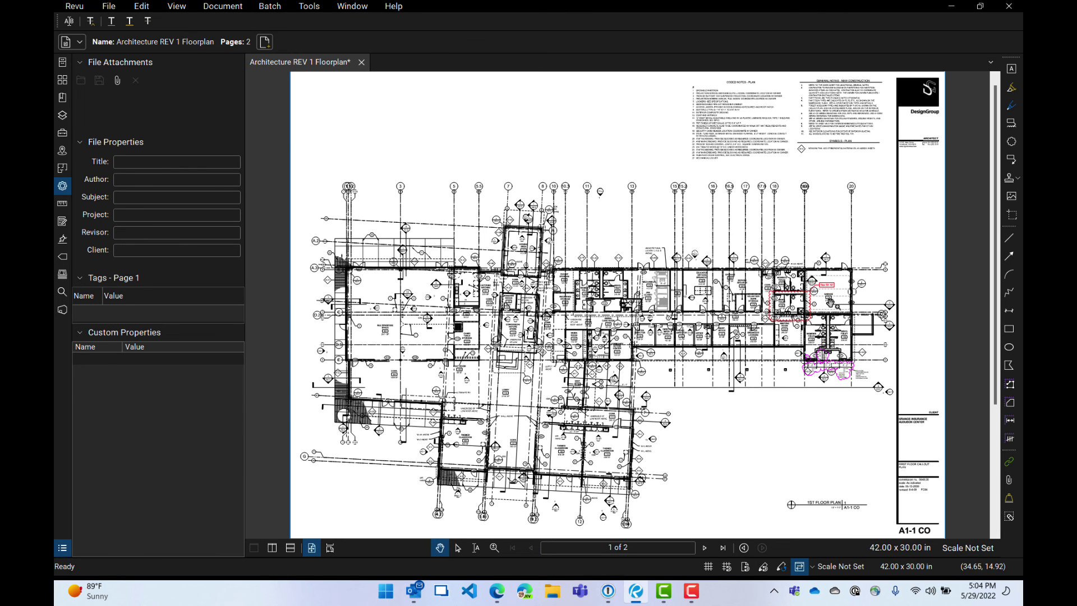
scroll(798, 306, "up", 4)
left_click(798, 251)
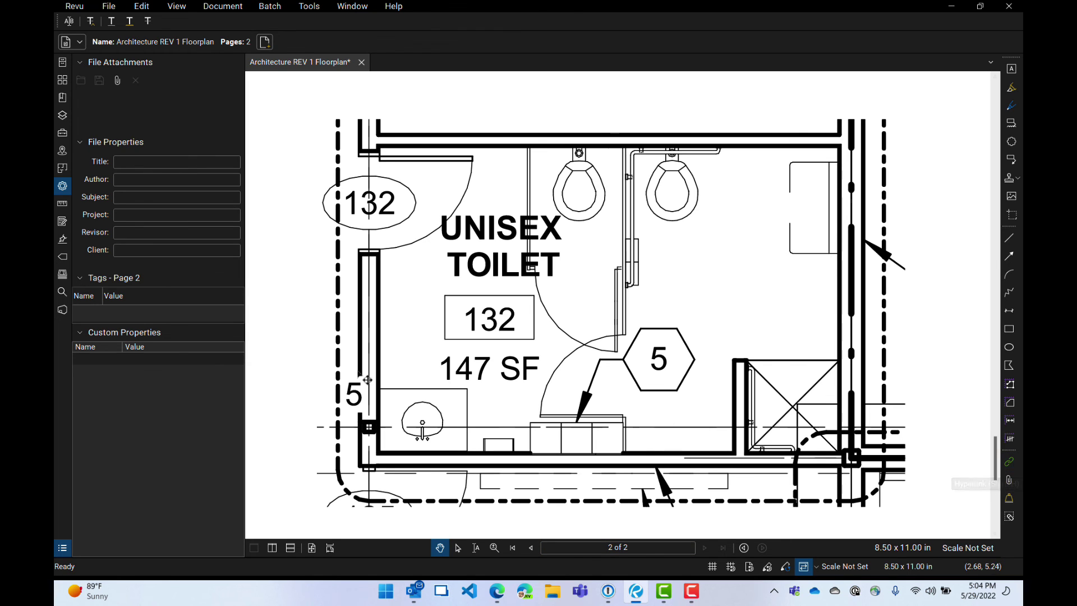
left_click(537, 543)
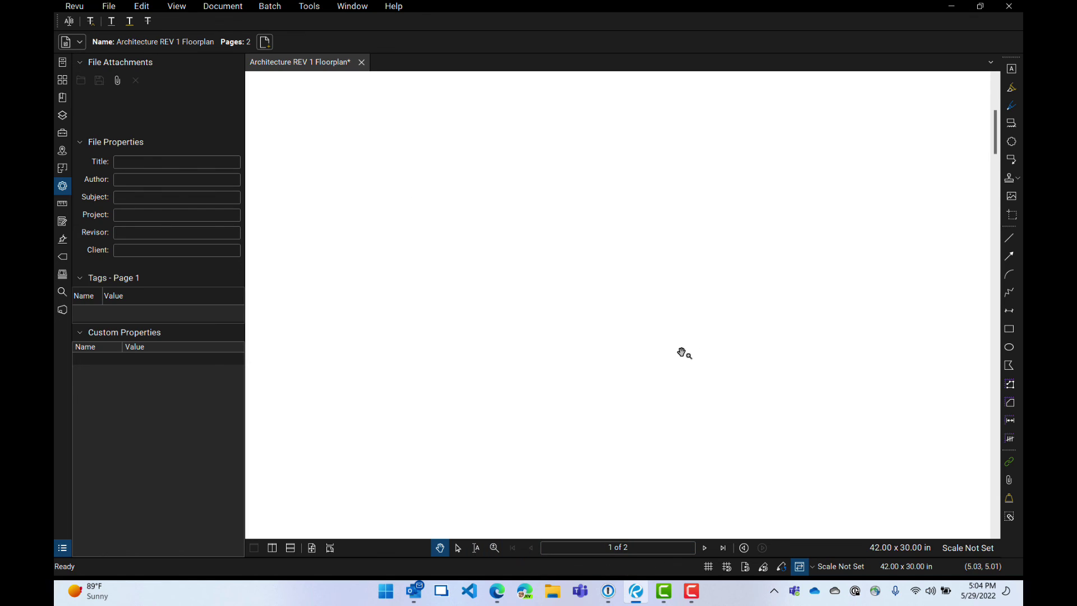
scroll(827, 286, "up", 10)
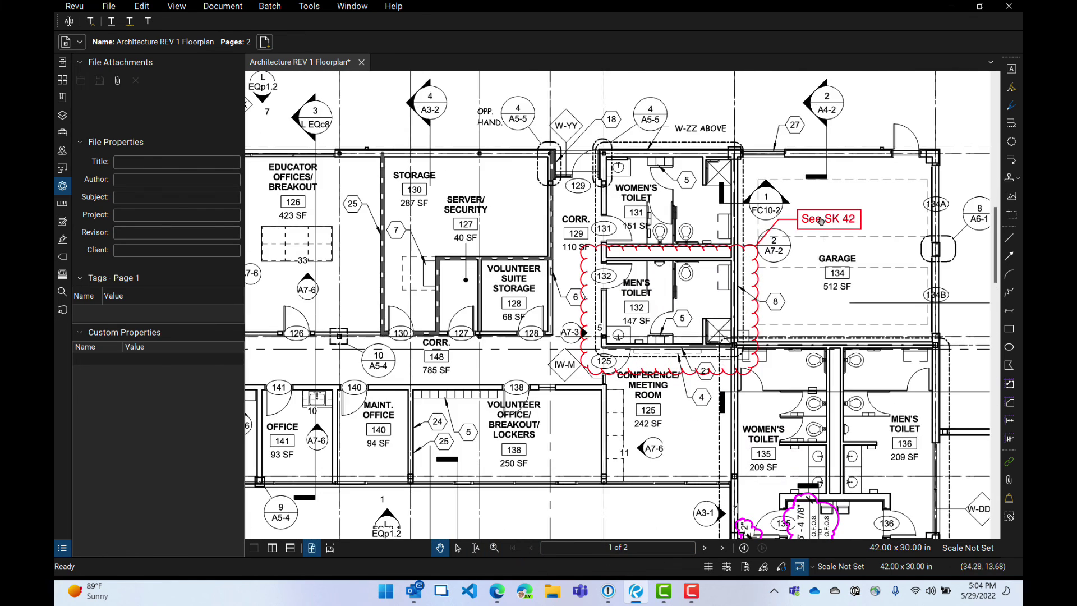
Review the action assigned to the "See SK 42" callout's hyperlink, cancel without edits and leave the Hyperlink tool.
right_click(867, 256)
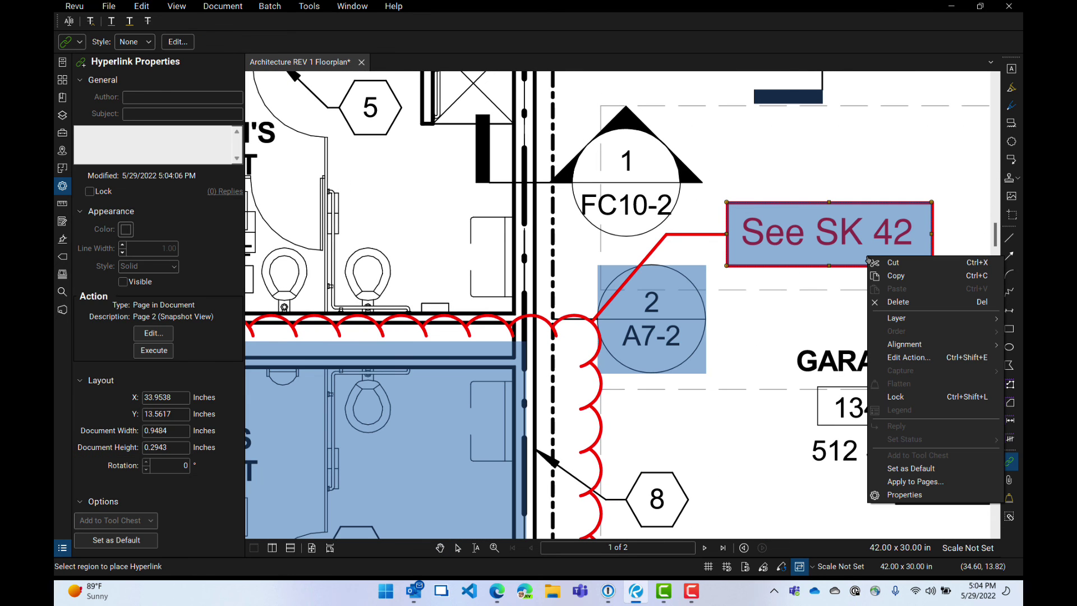
left_click(906, 359)
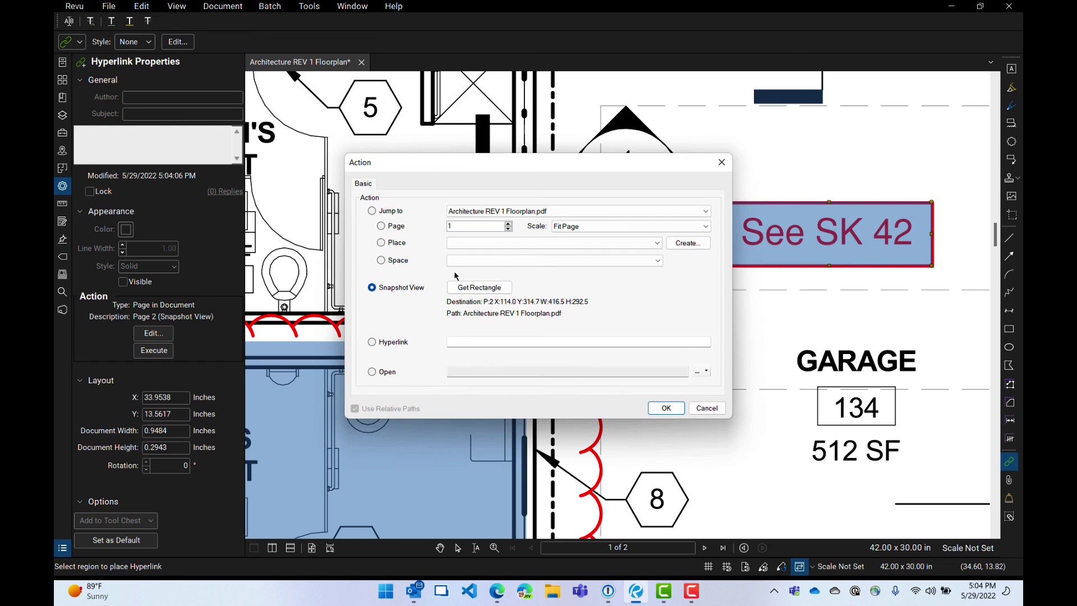
left_click(707, 408)
key("Escape")
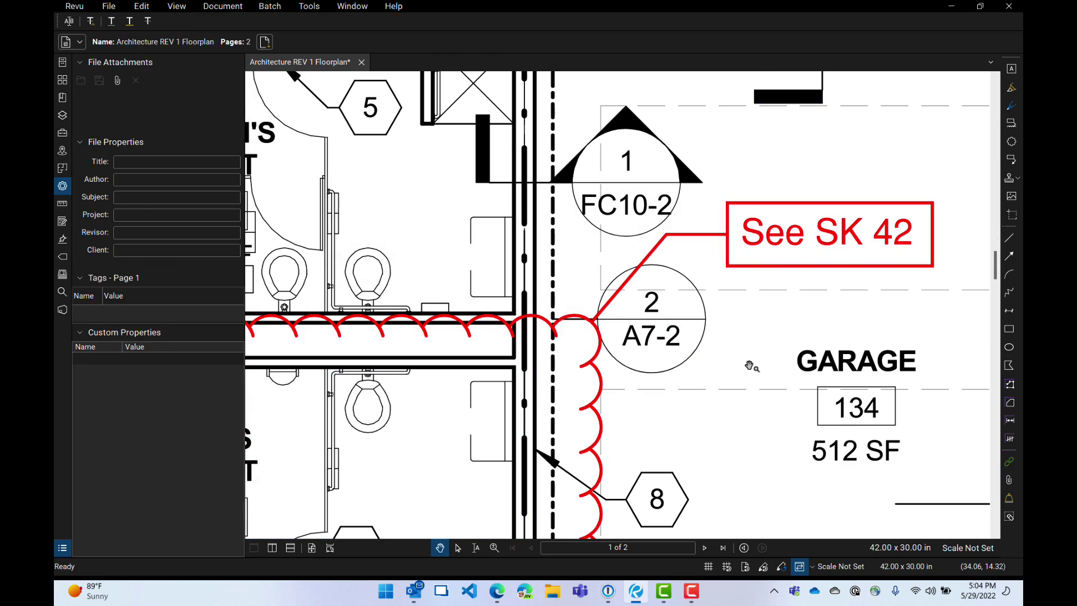
View the Unisex Toilet sketch on page 2, return to the floor plan on page 1, and go back to the sketch.
scroll(750, 366, "down", 5)
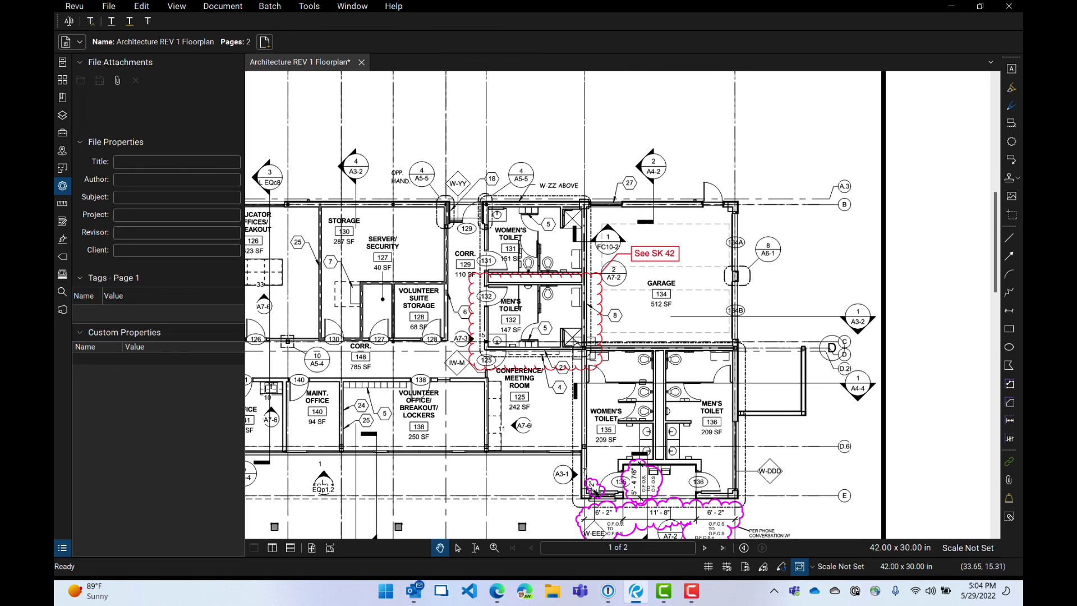
left_click(705, 550)
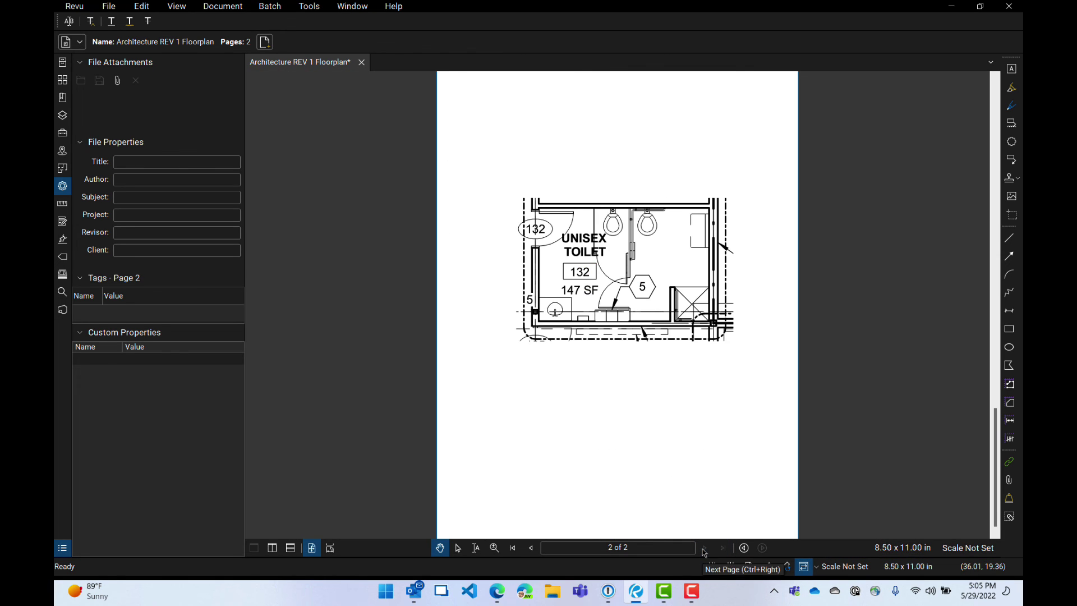
left_click(537, 547)
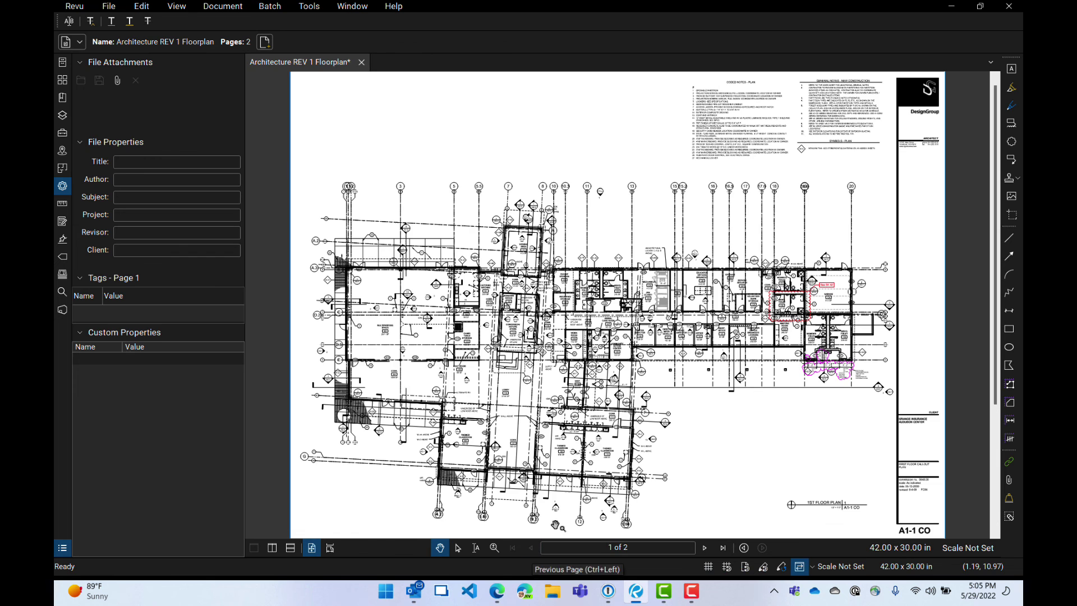
left_click(705, 547)
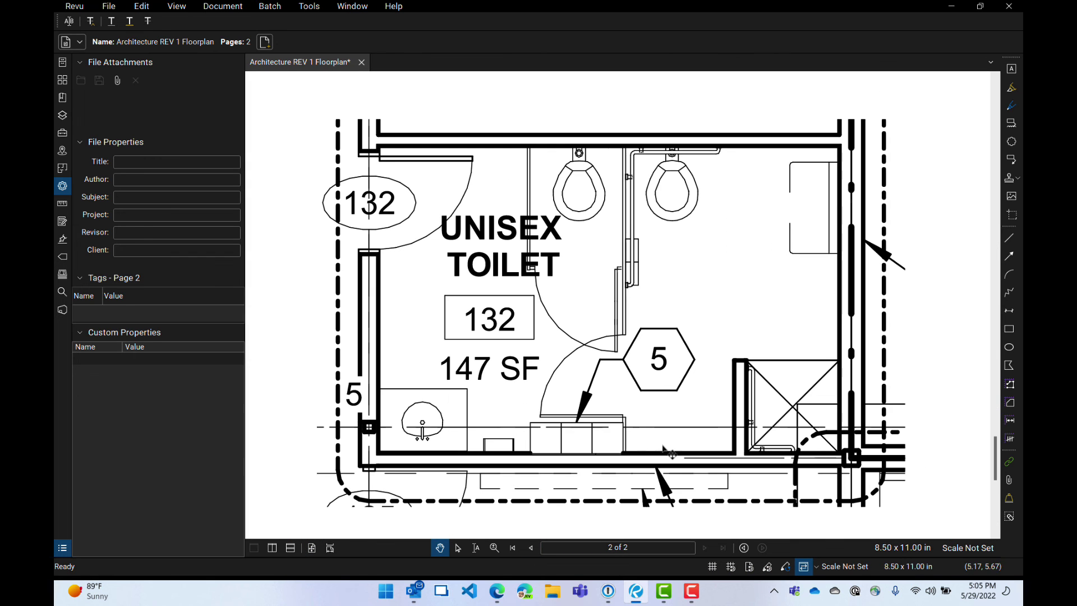